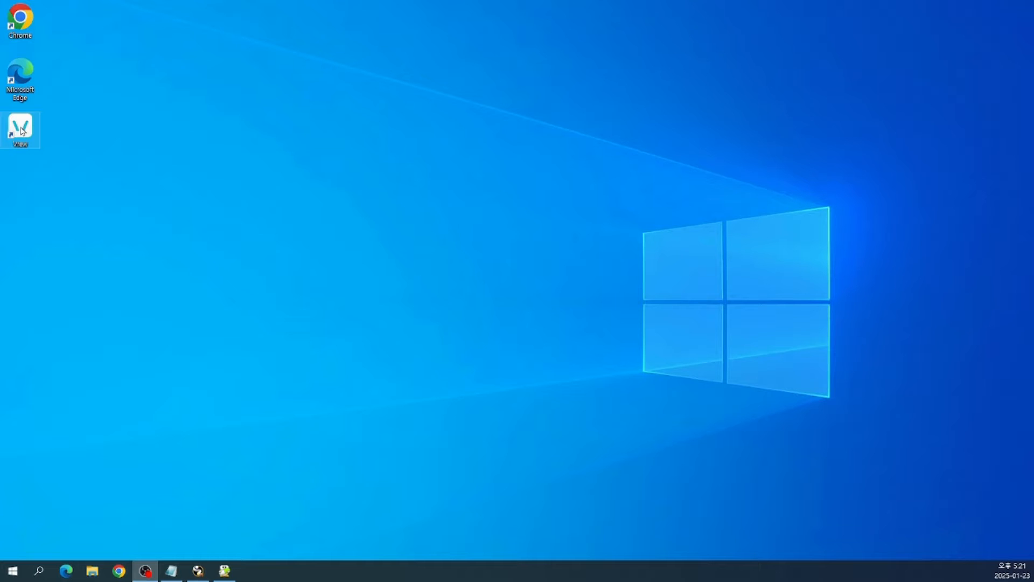
Launch Vrew and open the project 예제1 프로젝트 from the vrew folder in Downloads.
{"action": "double_click", "coordinate": [21, 131]}
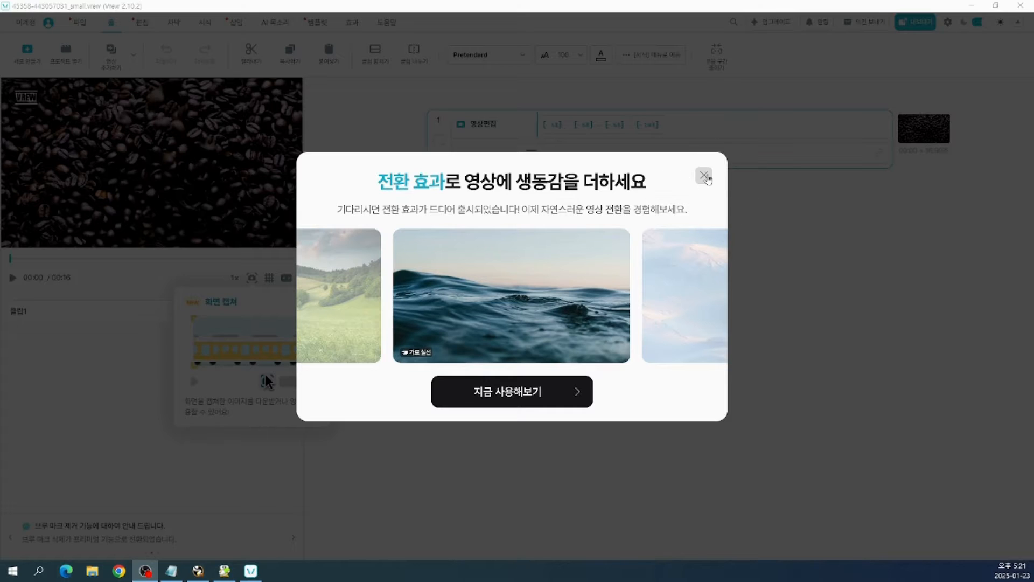
{"action": "left_click", "coordinate": [705, 176]}
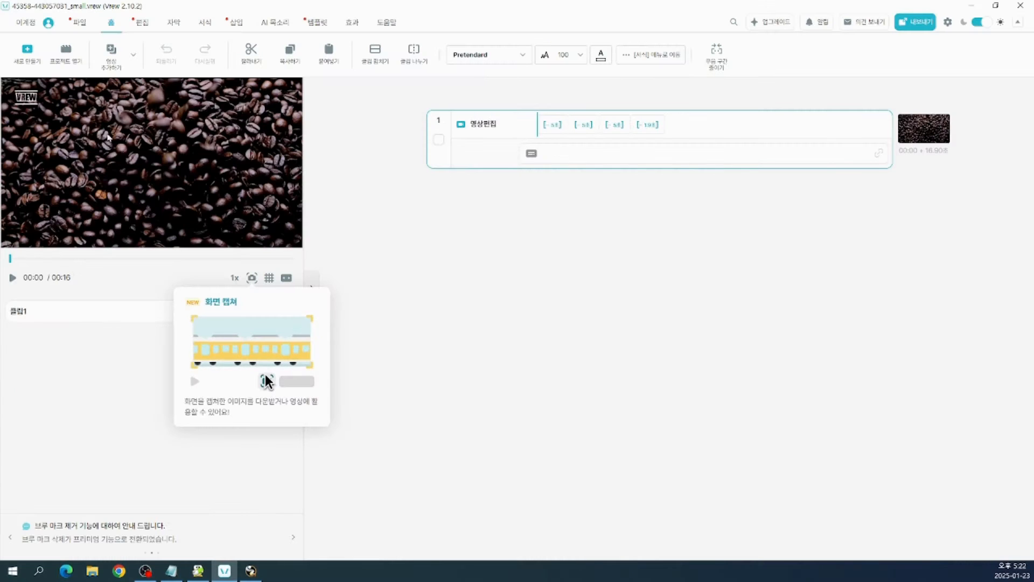
{"action": "left_click", "coordinate": [130, 128]}
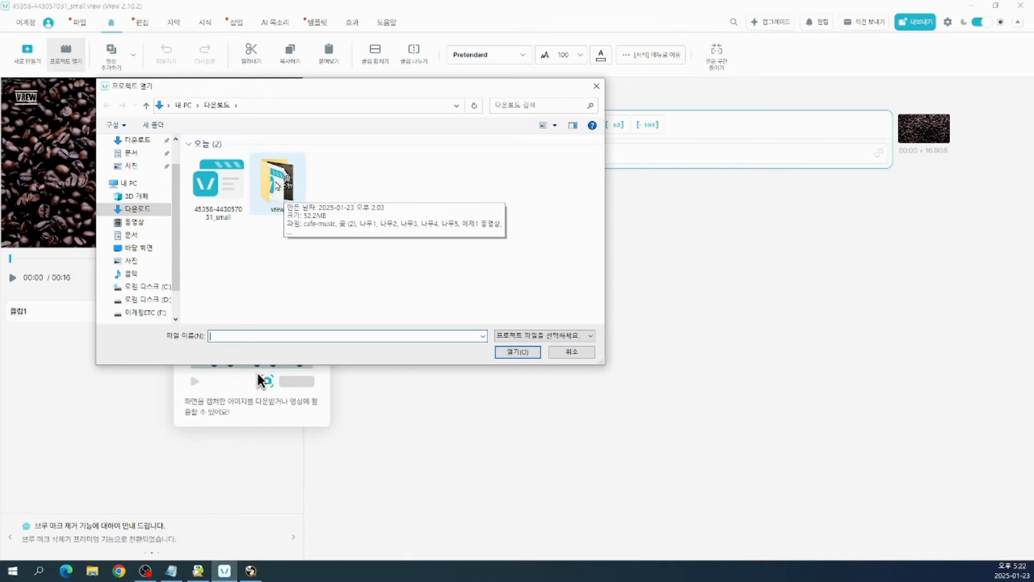
{"action": "double_click", "coordinate": [277, 186]}
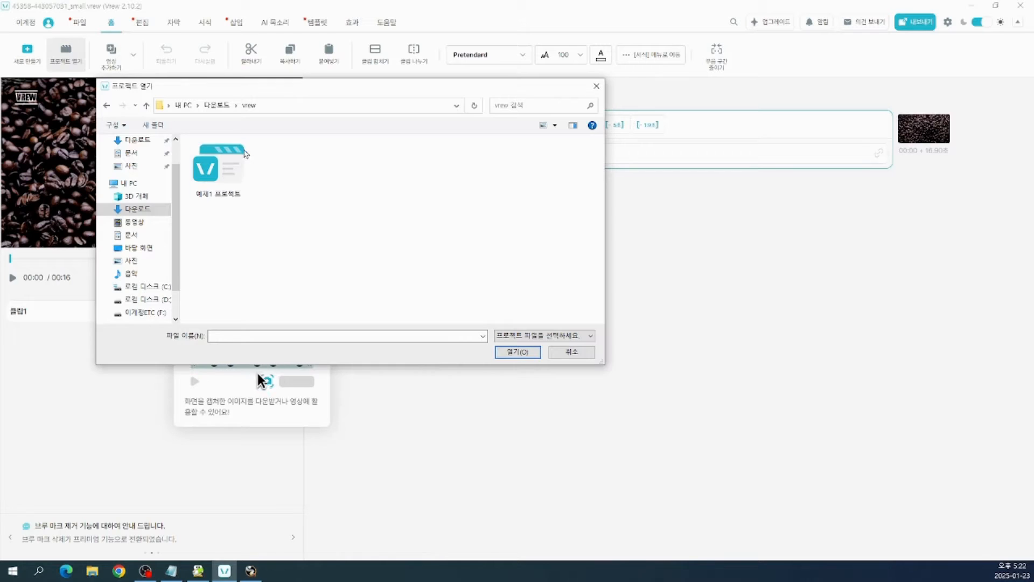
{"action": "left_click", "coordinate": [197, 124]}
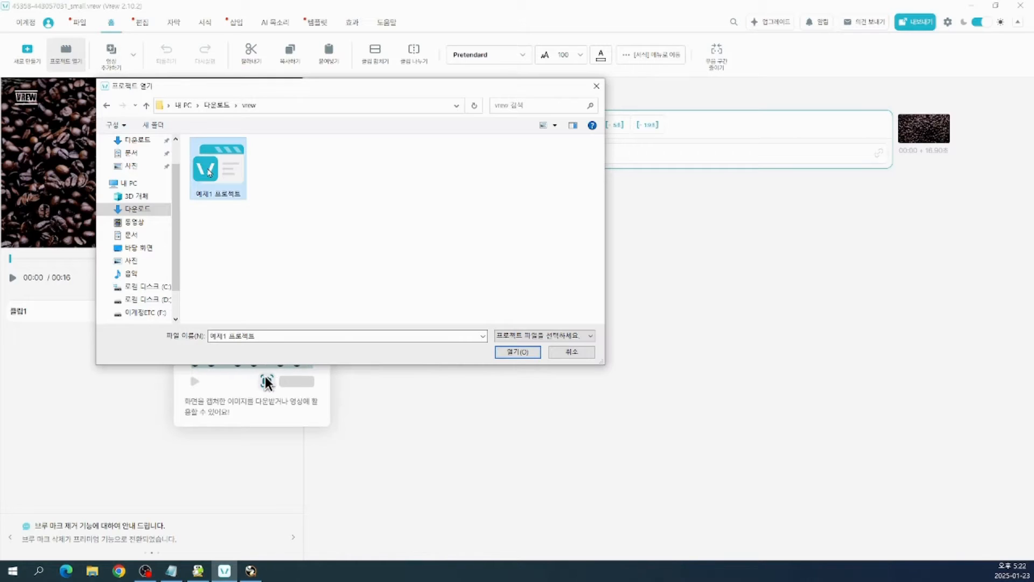
{"action": "left_click", "coordinate": [517, 352]}
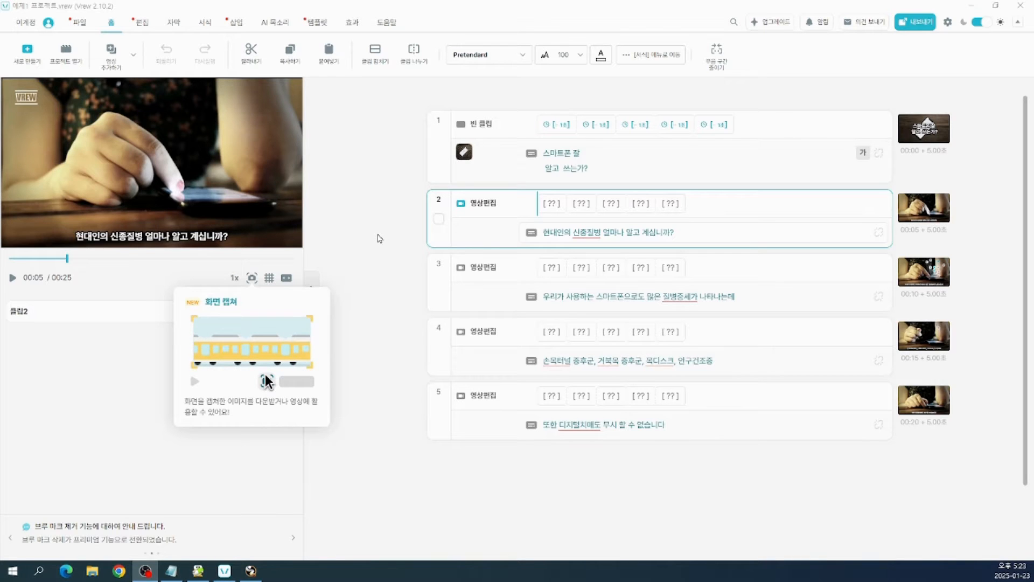
Capture the clip 2 frame to the clipboard, and select clip 1's title text with its formatting options shown.
{"action": "left_click", "coordinate": [252, 277]}
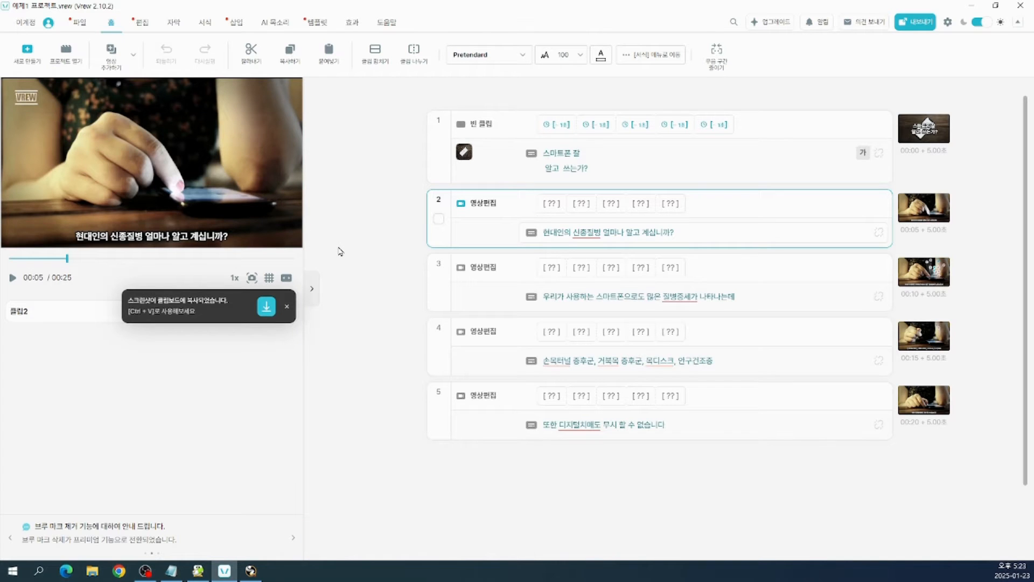
{"action": "left_click", "coordinate": [518, 127]}
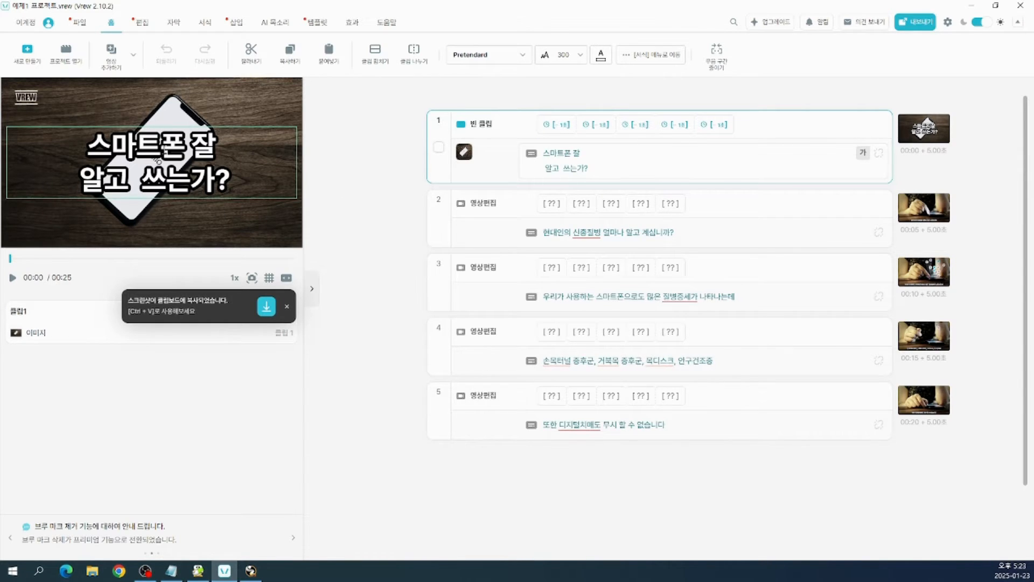
{"action": "left_click", "coordinate": [158, 161]}
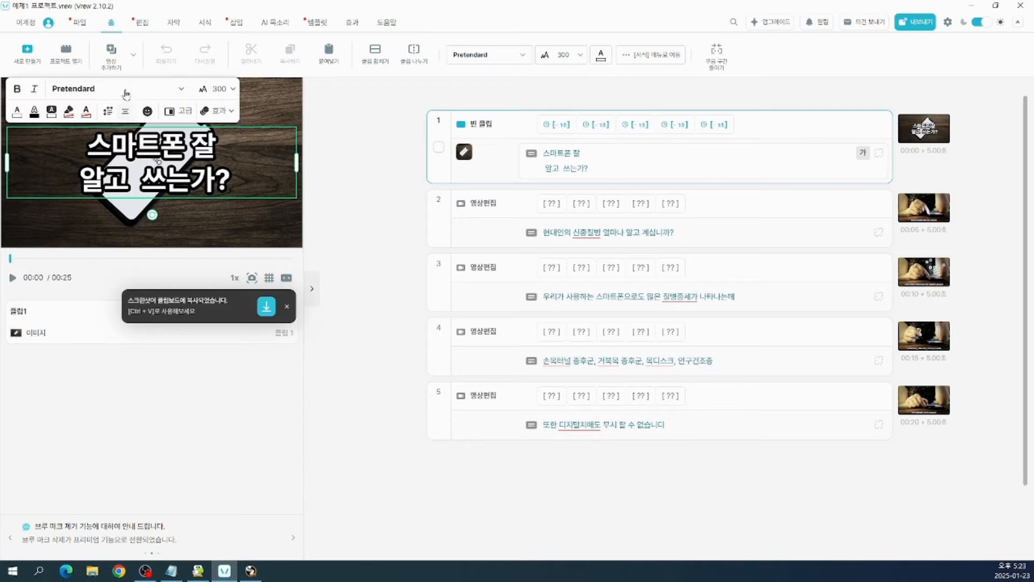
{"action": "left_click", "coordinate": [205, 22]}
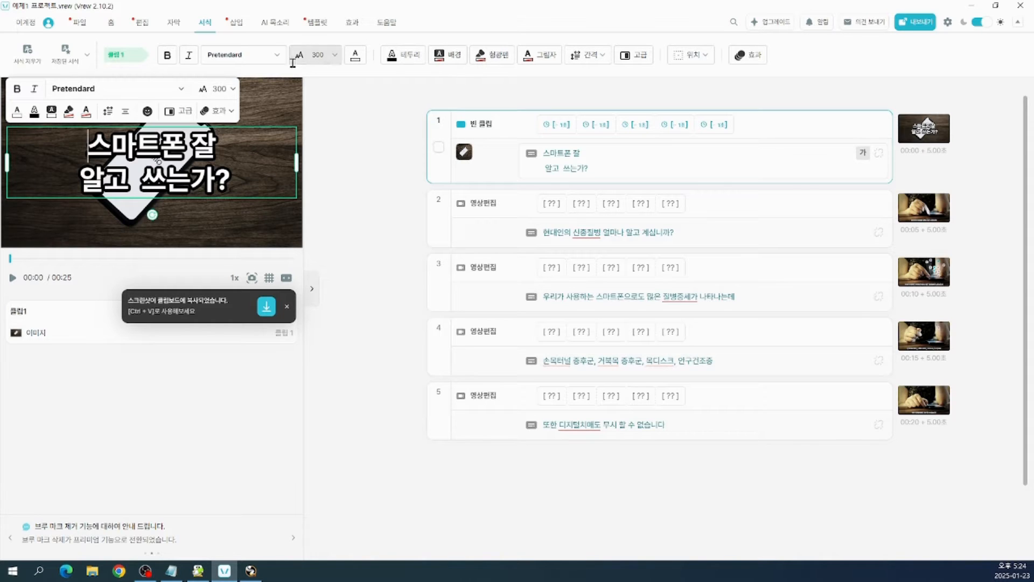
{"action": "key", "text": "ctrl"}
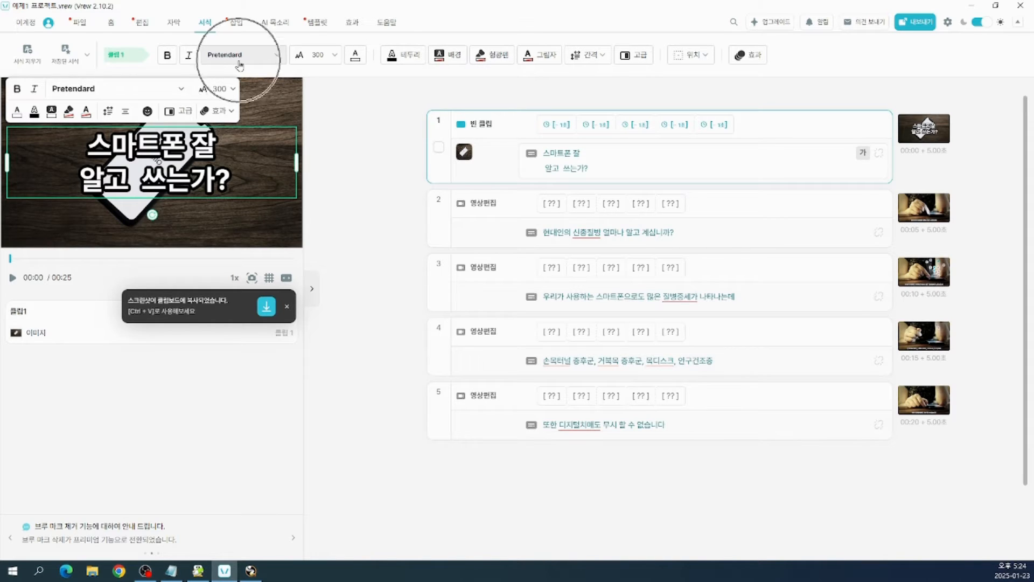
{"action": "key", "text": "ctrl"}
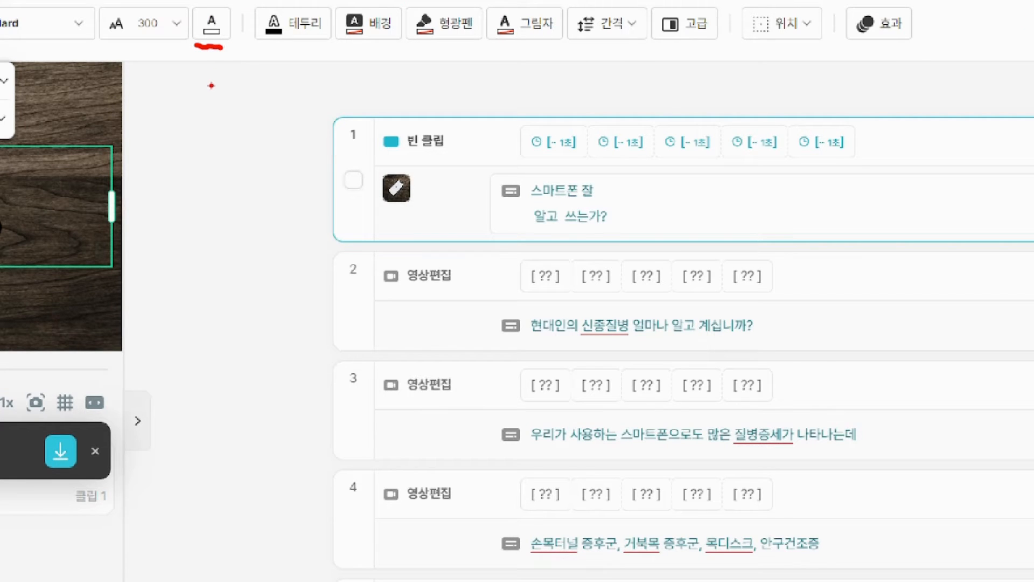
{"action": "left_click_drag", "start_coordinate": [261, 43], "coordinate": [325, 45]}
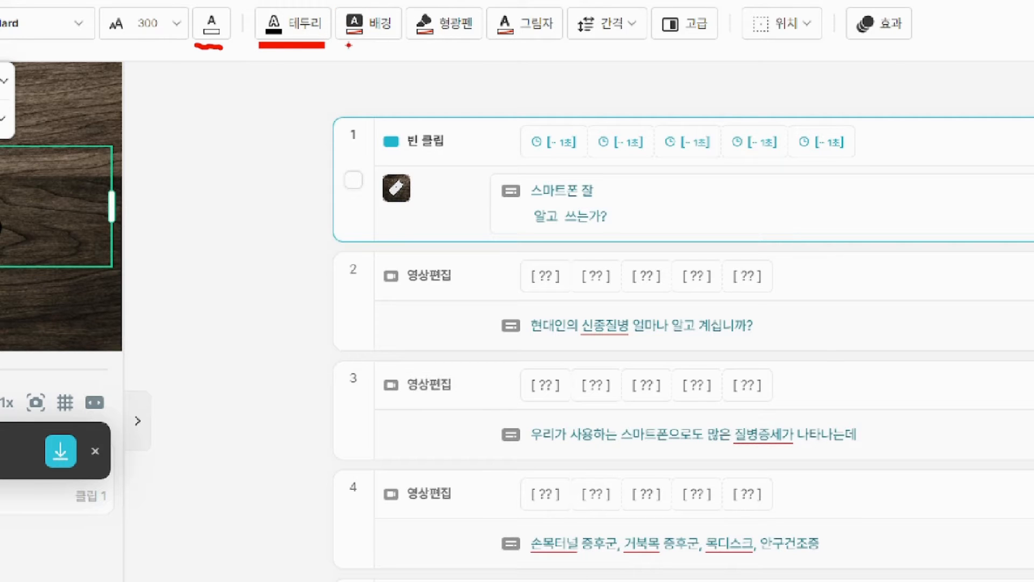
{"action": "left_click_drag", "start_coordinate": [348, 45], "coordinate": [477, 46]}
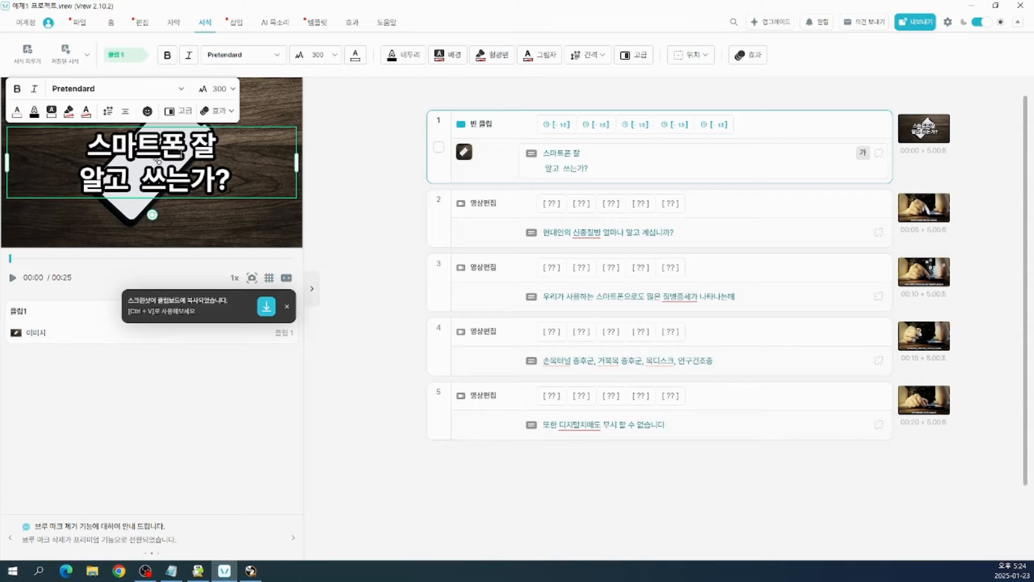
Set the clip 1 title's line spacing to 1.05 and its letter spacing to -0.01.
{"action": "left_click", "coordinate": [606, 61]}
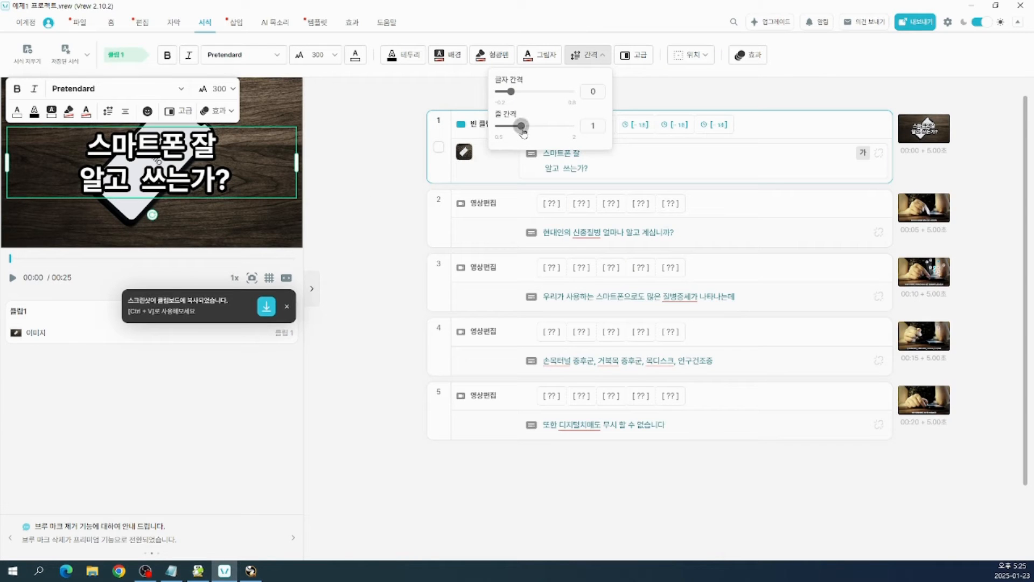
{"action": "mouse_move", "coordinate": [522, 131]}
{"action": "left_mouse_down"}
{"action": "mouse_move", "coordinate": [551, 134]}
{"action": "mouse_move", "coordinate": [523, 132]}
{"action": "left_mouse_up"}
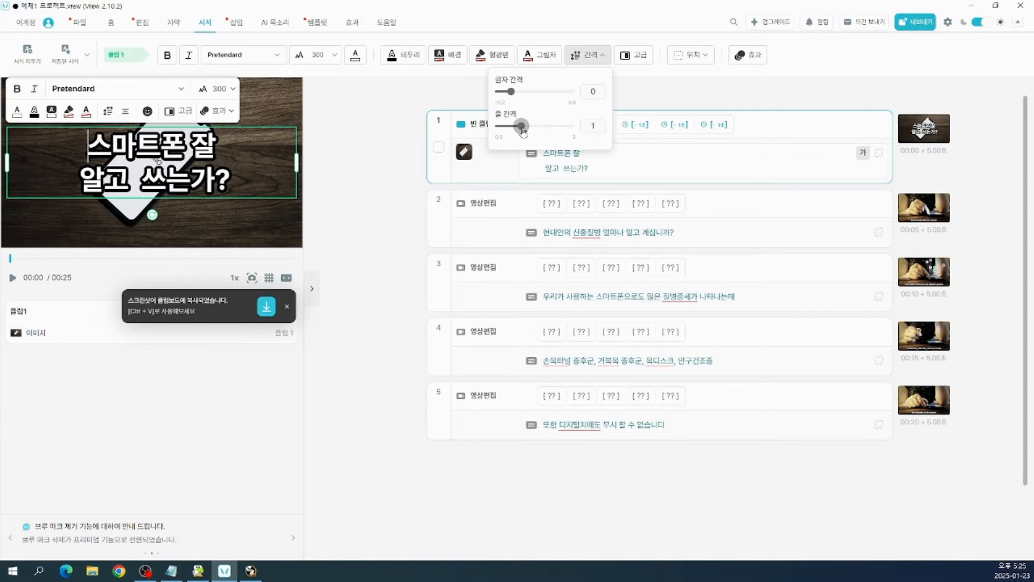
{"action": "left_click_drag", "start_coordinate": [522, 132], "coordinate": [525, 132]}
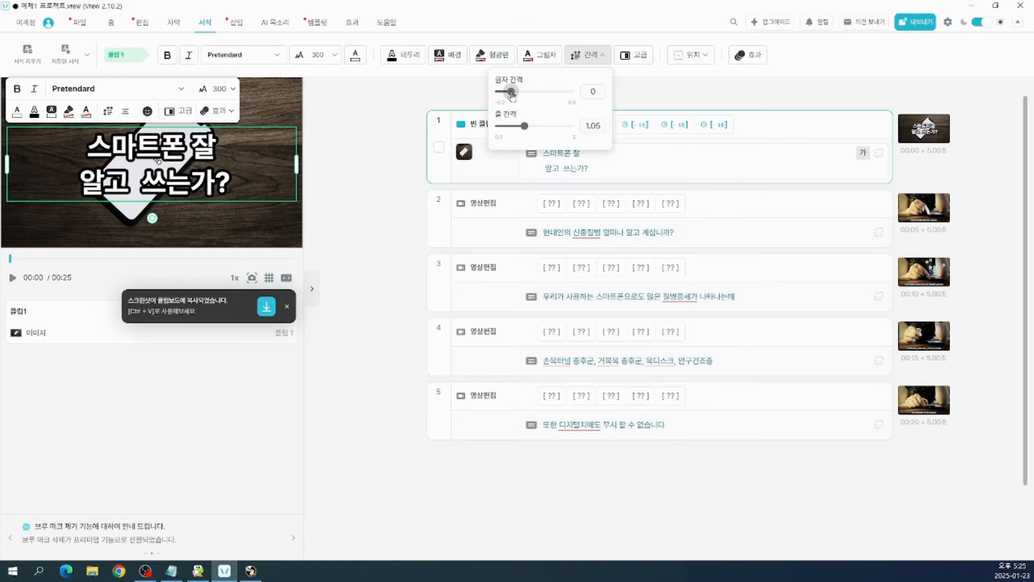
{"action": "left_click_drag", "start_coordinate": [511, 93], "coordinate": [509, 95]}
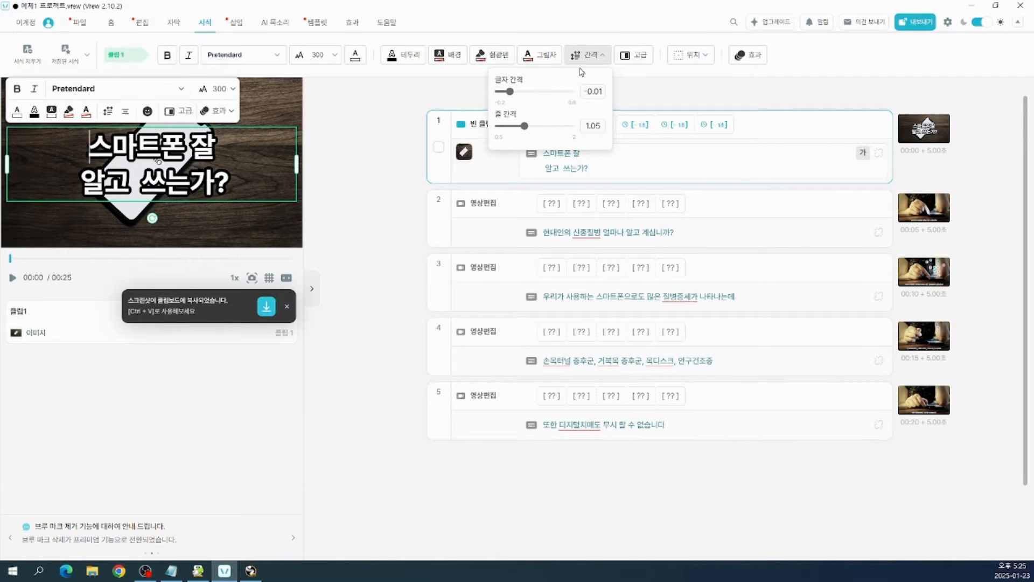
{"action": "left_click", "coordinate": [598, 60]}
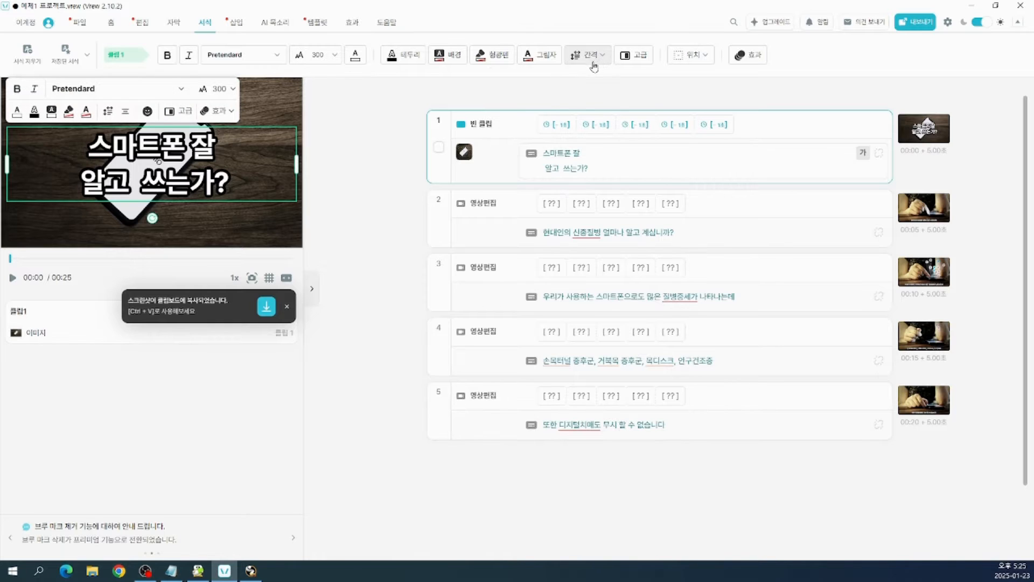
Open the advanced format settings for clip 1 and examine the saved-format, basic, spacing and outline options.
{"action": "left_click", "coordinate": [636, 59]}
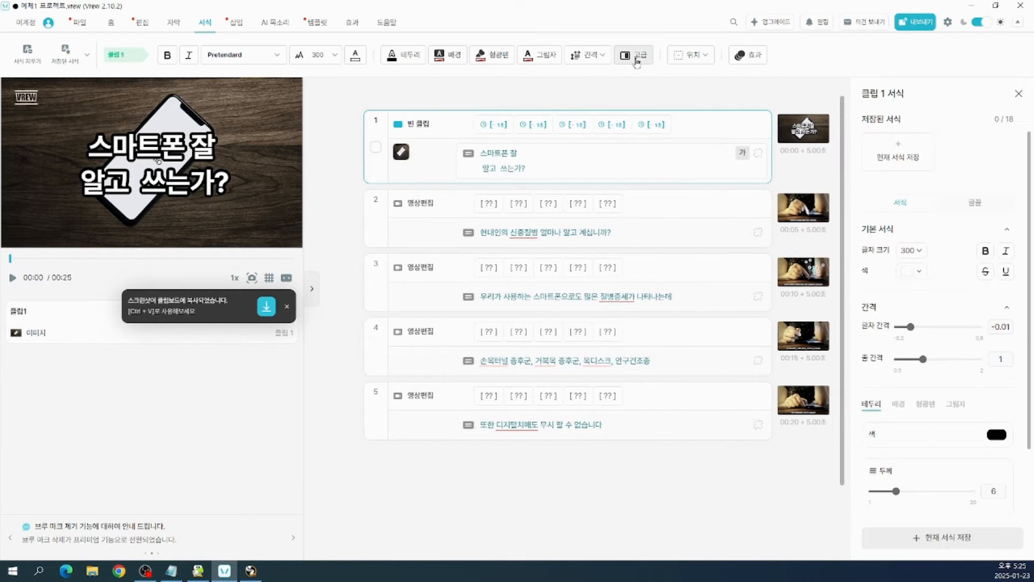
{"action": "key", "text": "ctrl"}
{"action": "key", "text": "ctrl"}
{"action": "key", "text": "ctrl"}
{"action": "key", "text": "ctrl"}
{"action": "key", "text": "ctrl"}
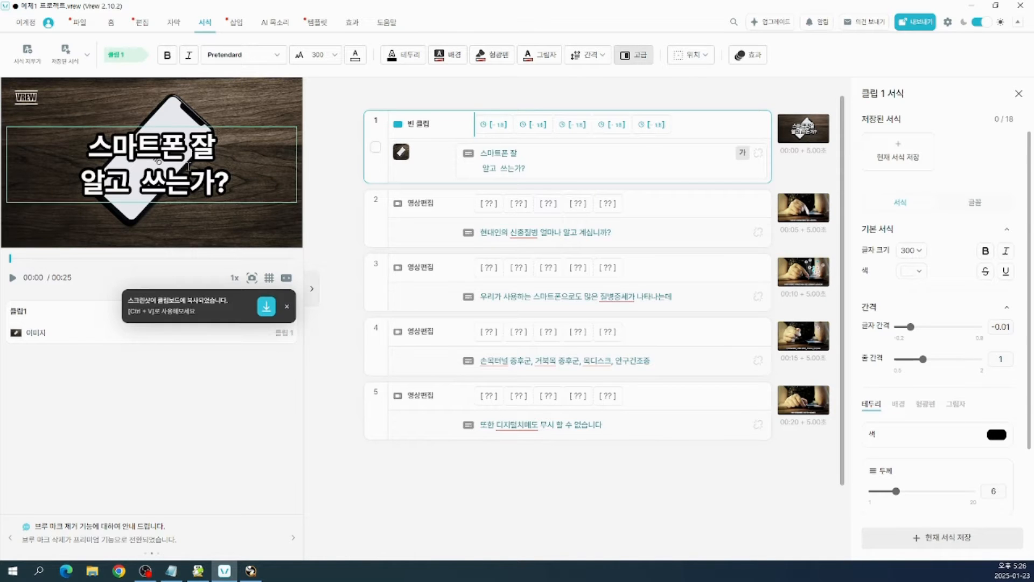
{"action": "left_click", "coordinate": [907, 166]}
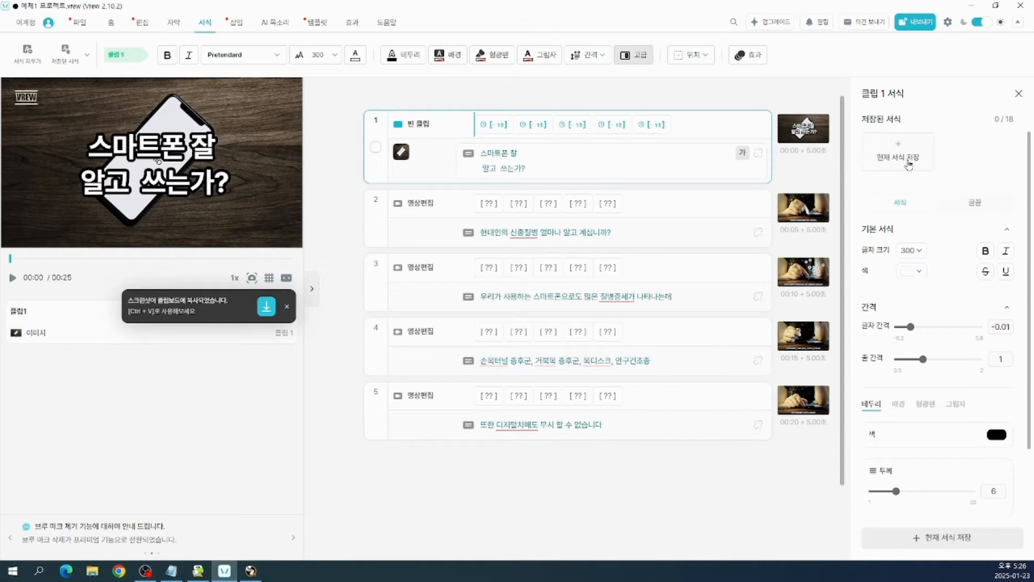
{"action": "left_click", "coordinate": [909, 165]}
{"action": "scroll", "coordinate": [936, 387], "scroll_direction": "down", "scroll_amount": 1}
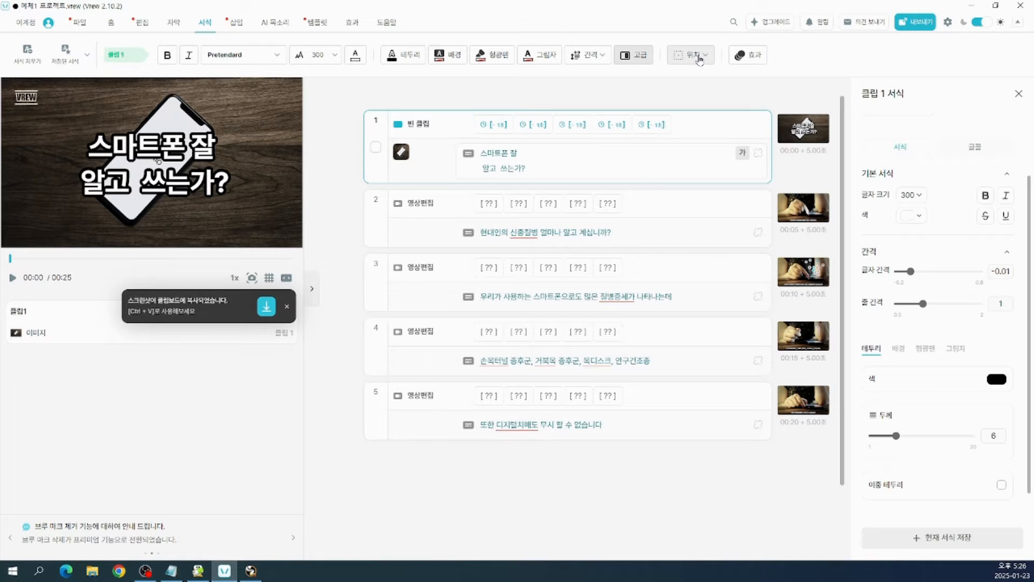
Move the clip 1 title to the lower part of the frame and back to the middle.
{"action": "left_click", "coordinate": [165, 145]}
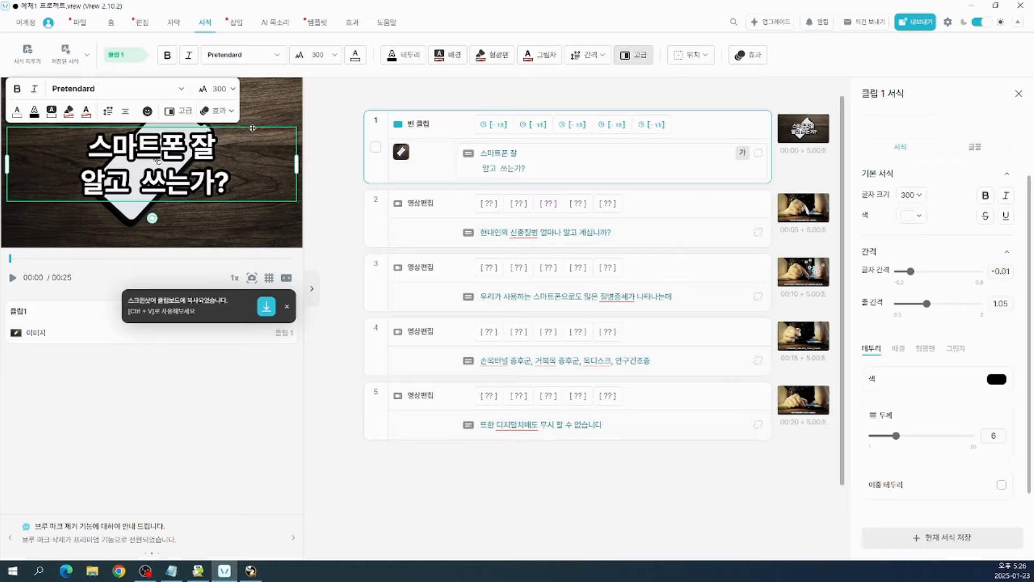
{"action": "left_click_drag", "start_coordinate": [253, 129], "coordinate": [248, 175]}
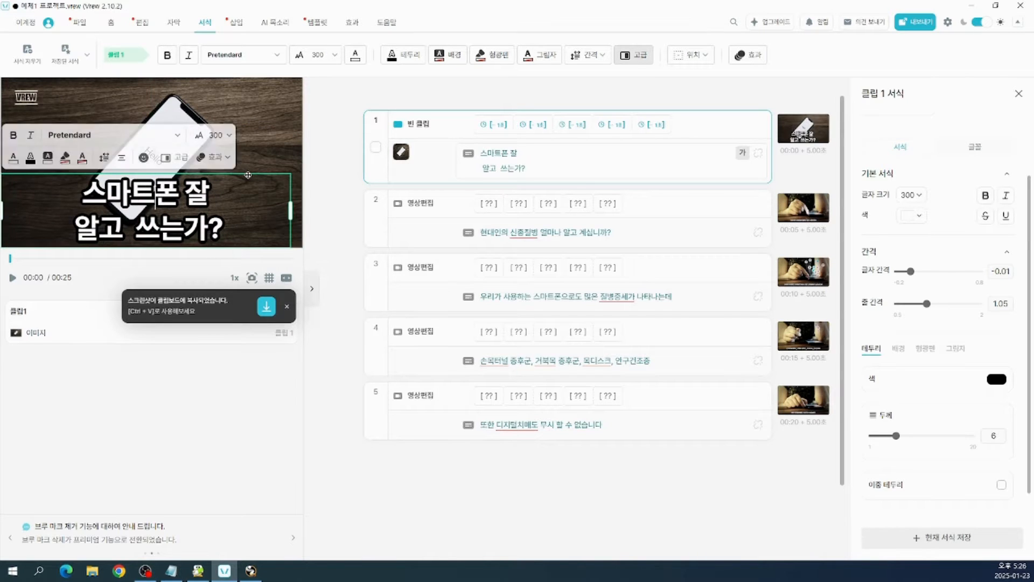
{"action": "left_click_drag", "start_coordinate": [252, 172], "coordinate": [260, 125]}
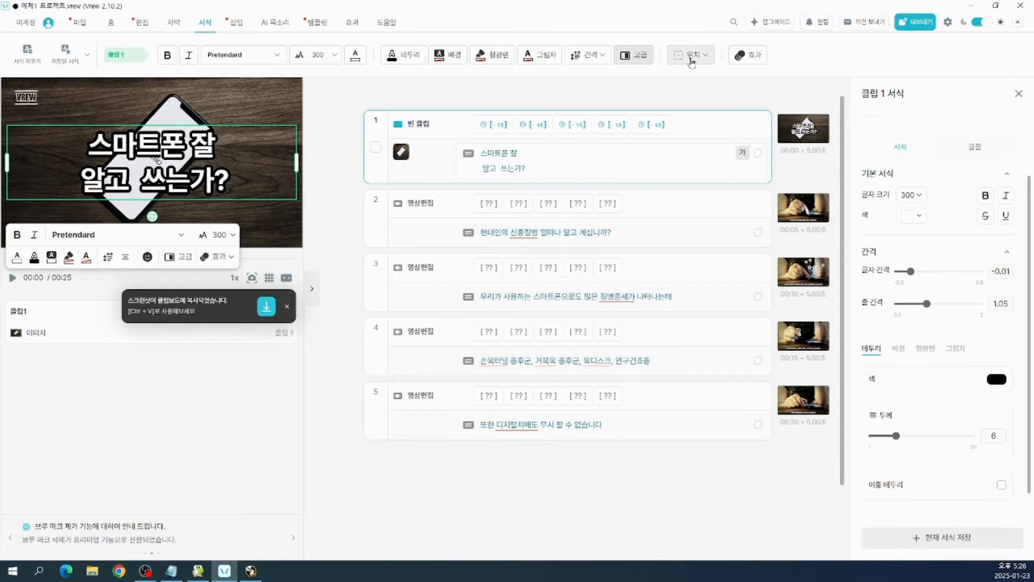
Try left and centre horizontal alignment on the clip 1 title, and finish with it right-aligned.
{"action": "left_click", "coordinate": [691, 57]}
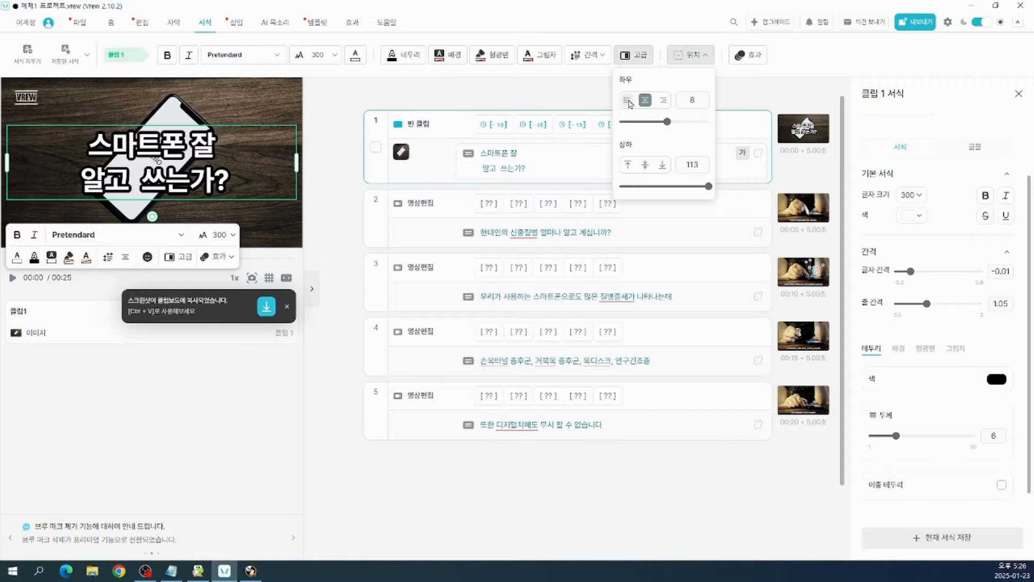
{"action": "left_click", "coordinate": [628, 100]}
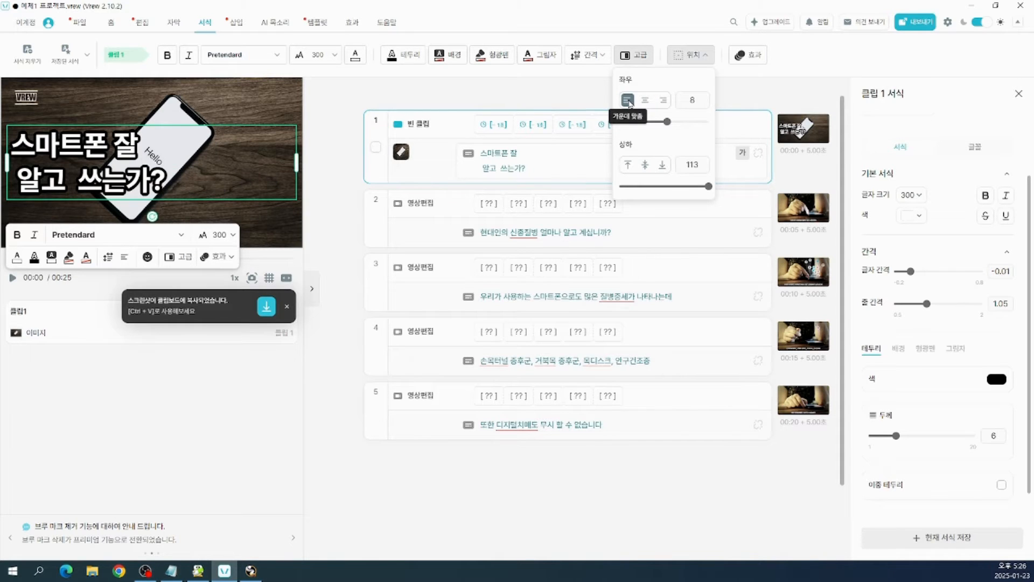
{"action": "left_click", "coordinate": [645, 100]}
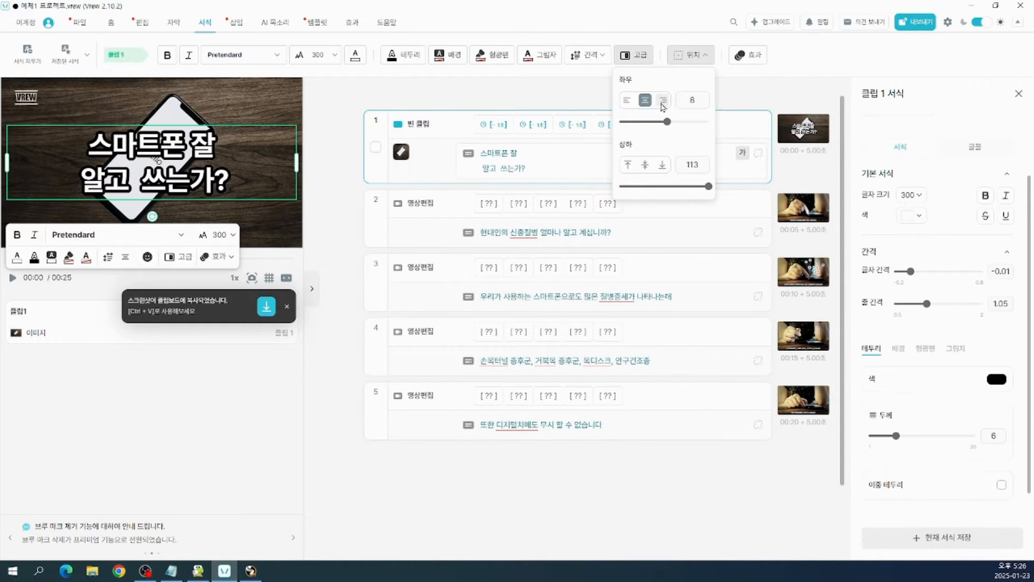
{"action": "left_click", "coordinate": [663, 106]}
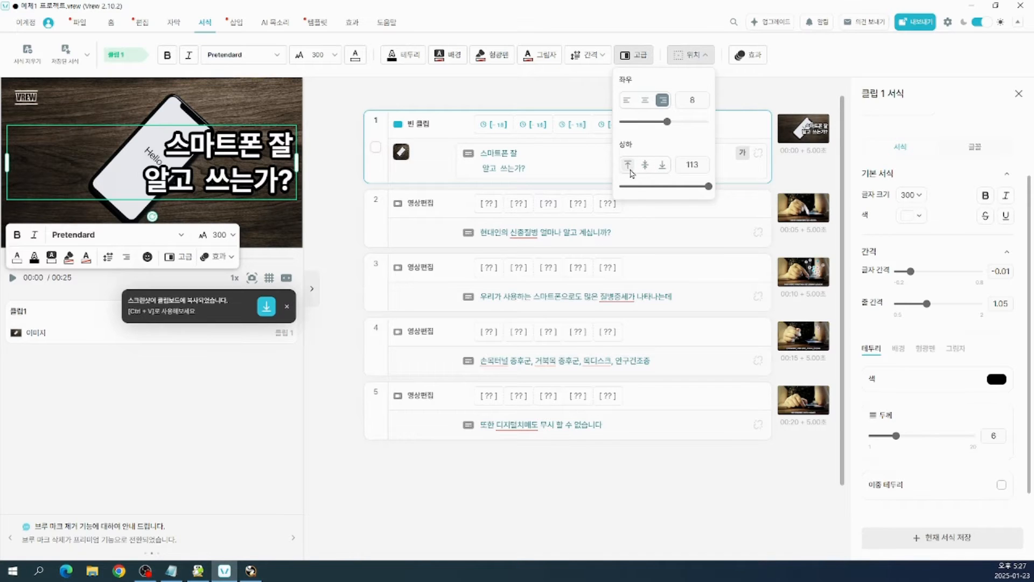
Try top and bottom vertical alignment on the title, set its vertical offset to -31 and align it to the middle.
{"action": "left_click", "coordinate": [628, 171]}
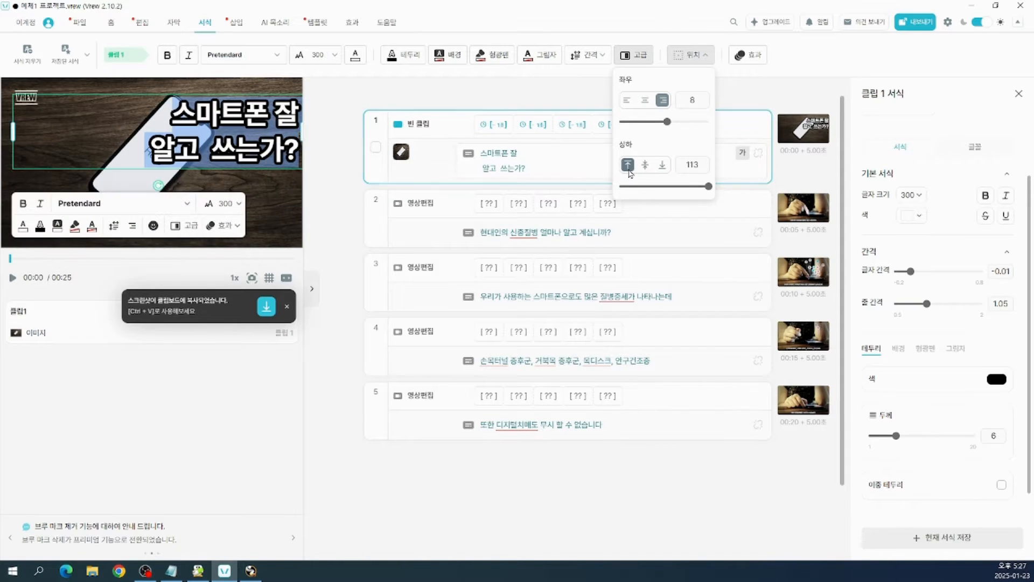
{"action": "left_click", "coordinate": [643, 170]}
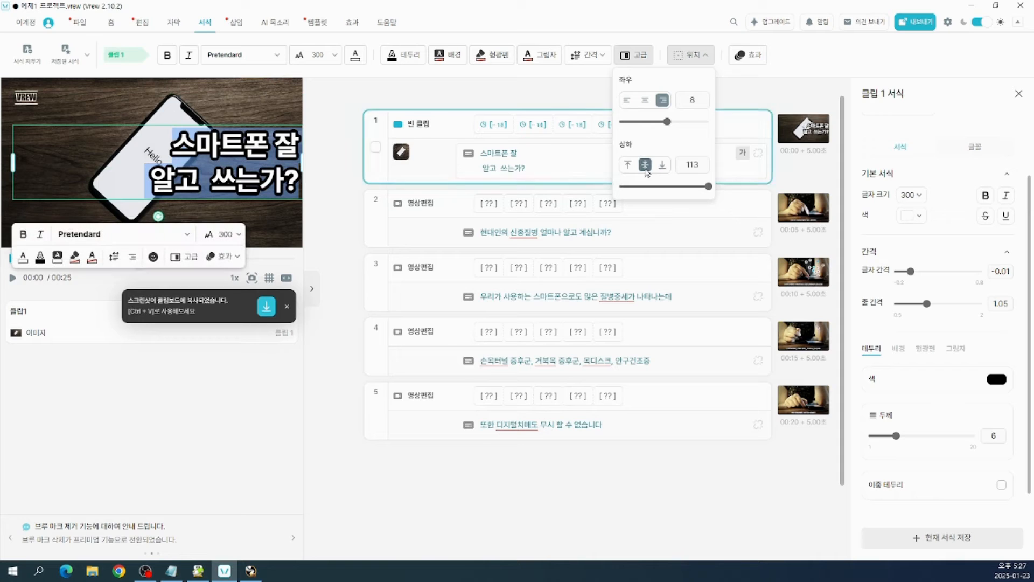
{"action": "left_click", "coordinate": [660, 170]}
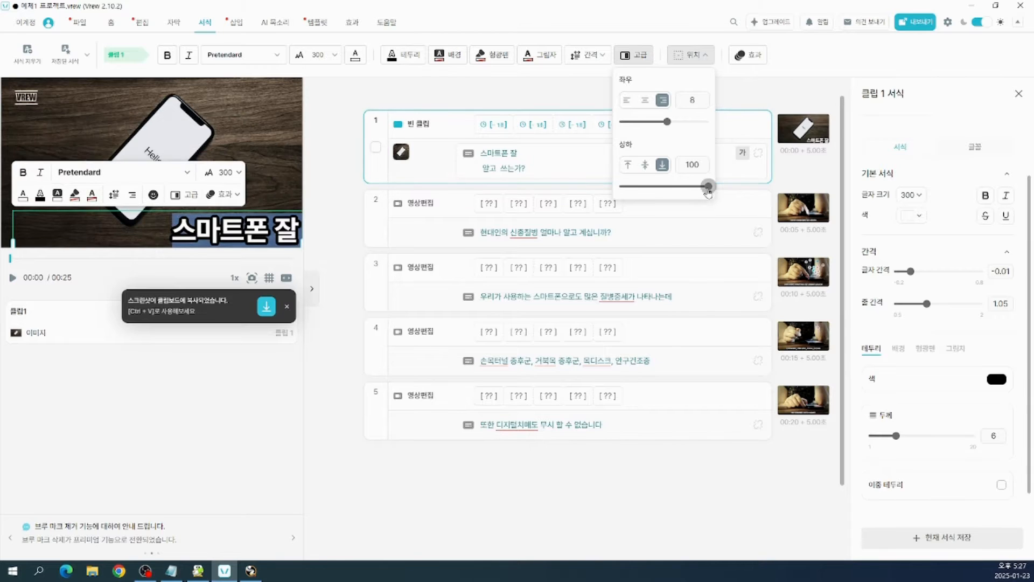
{"action": "left_click_drag", "start_coordinate": [710, 189], "coordinate": [651, 194]}
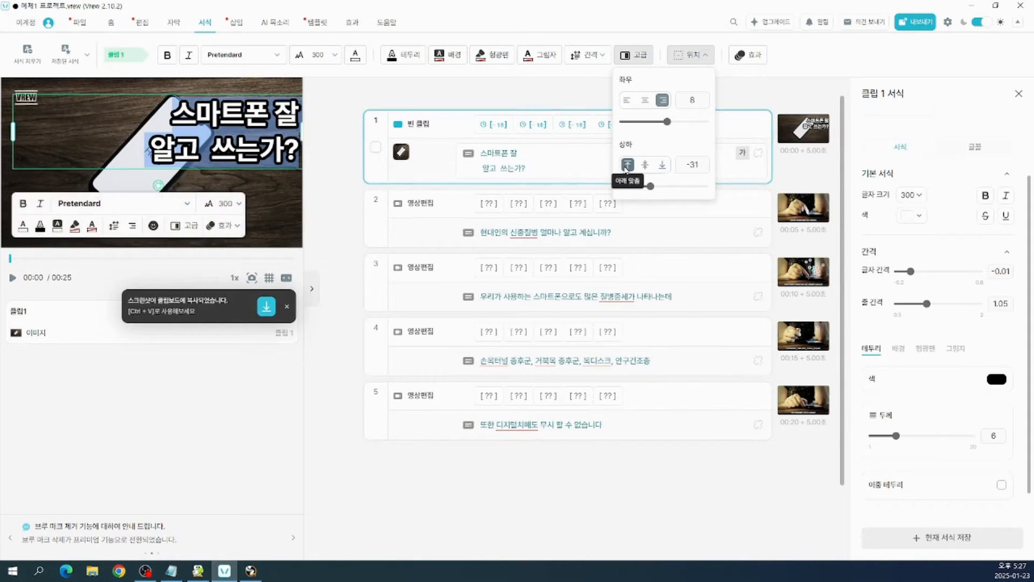
{"action": "left_click", "coordinate": [645, 165]}
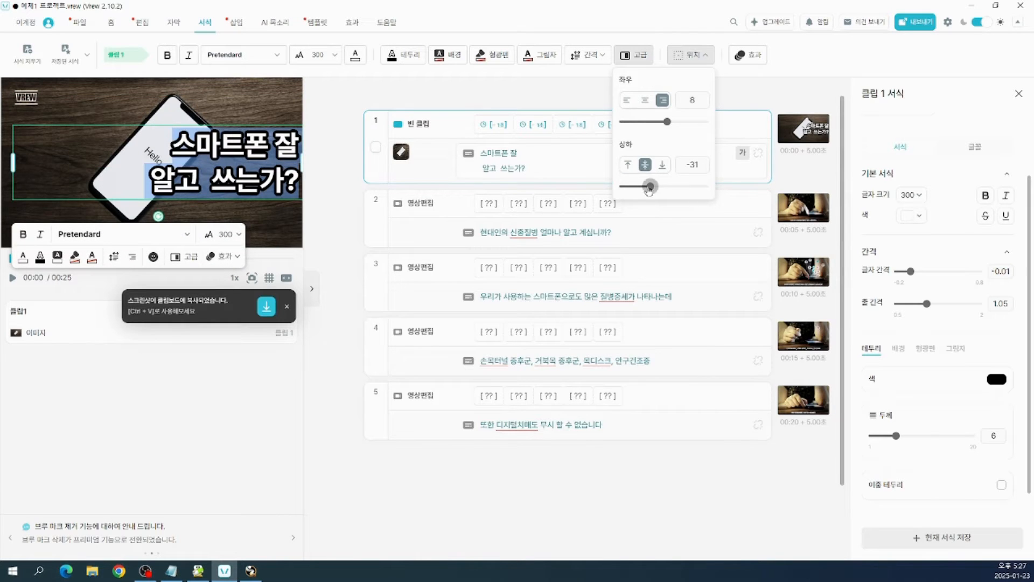
Set the clip 1 title's vertical offset to 100 and centre the title horizontally.
{"action": "left_click_drag", "start_coordinate": [650, 186], "coordinate": [722, 188]}
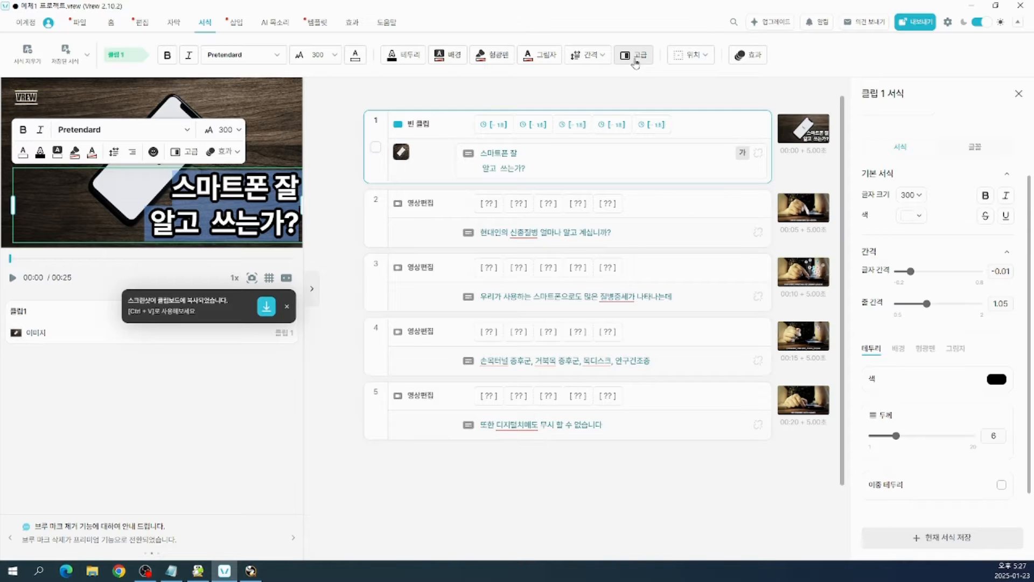
{"action": "left_click", "coordinate": [635, 59]}
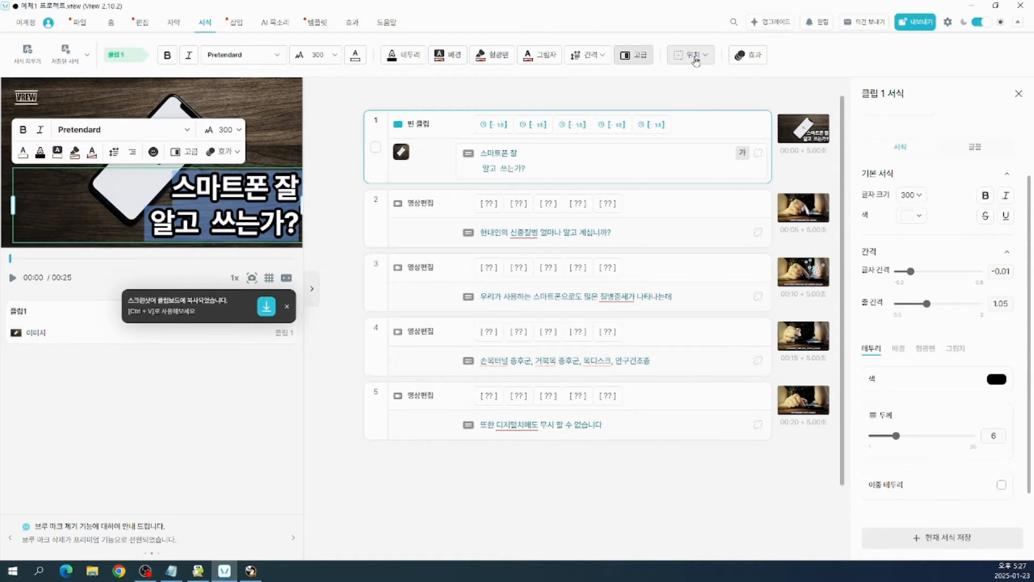
{"action": "left_click", "coordinate": [694, 56]}
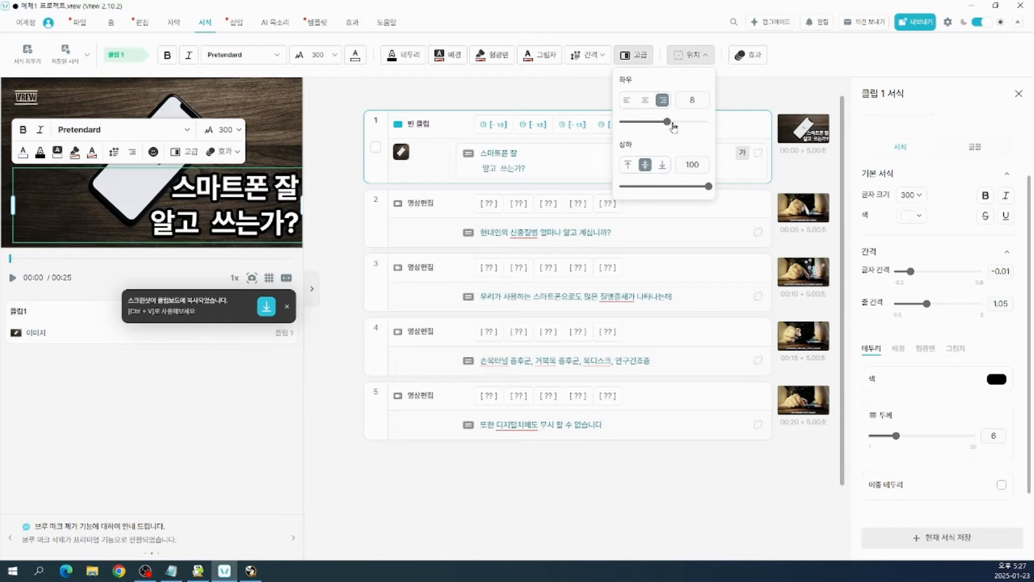
{"action": "left_click", "coordinate": [644, 100]}
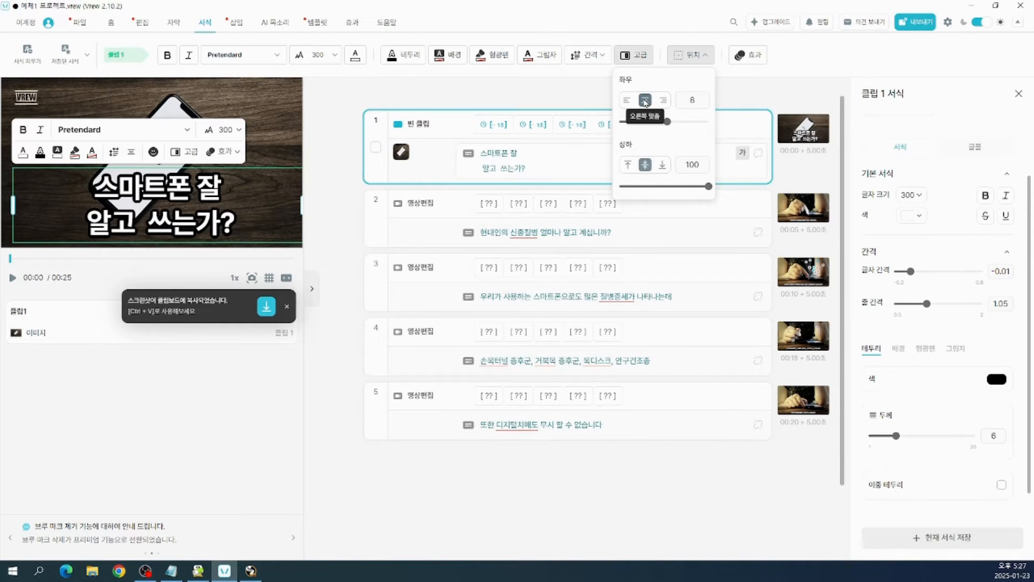
{"action": "key", "text": "Escape"}
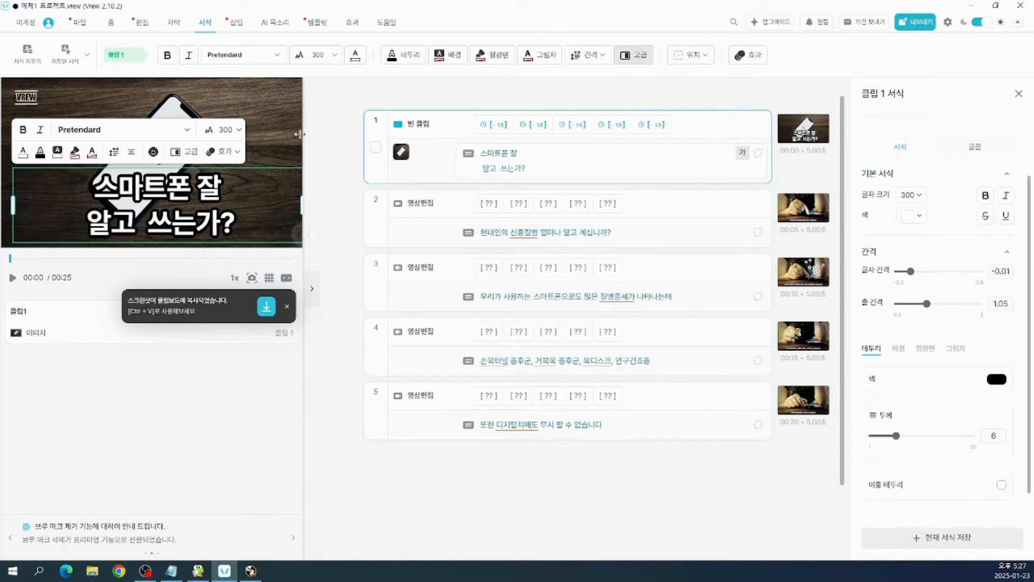
{"action": "left_click", "coordinate": [692, 56]}
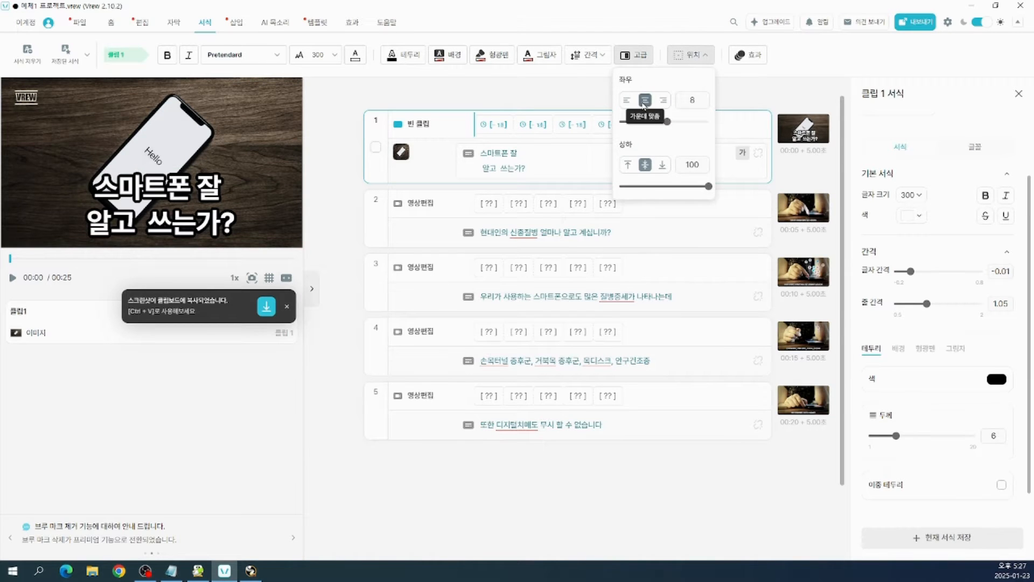
{"action": "left_click", "coordinate": [644, 99]}
{"action": "left_click", "coordinate": [694, 61]}
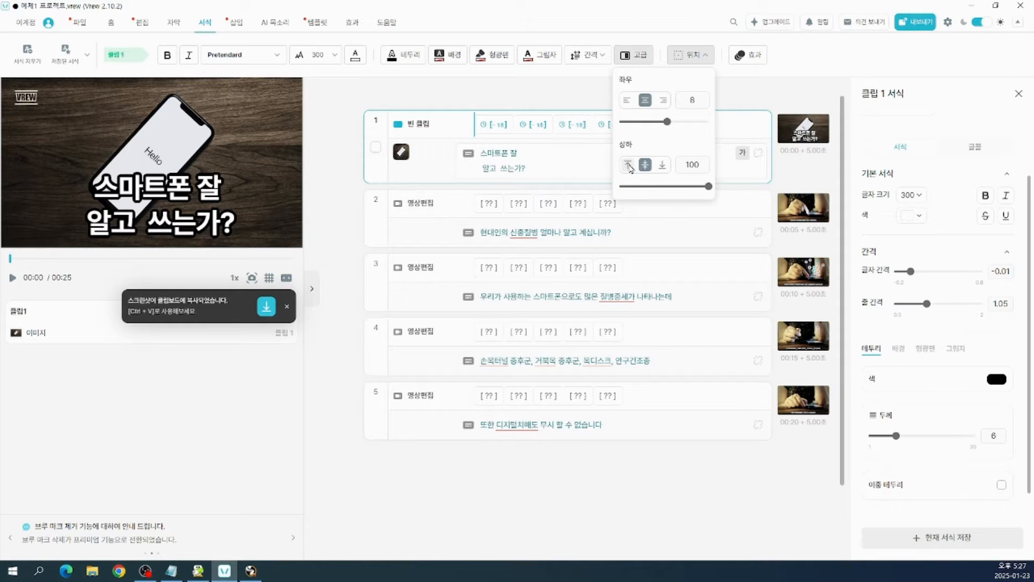
Try top vertical alignment on the clip 1 title, and finish with it aligned to the middle.
{"action": "left_click", "coordinate": [627, 164]}
{"action": "left_click", "coordinate": [645, 167]}
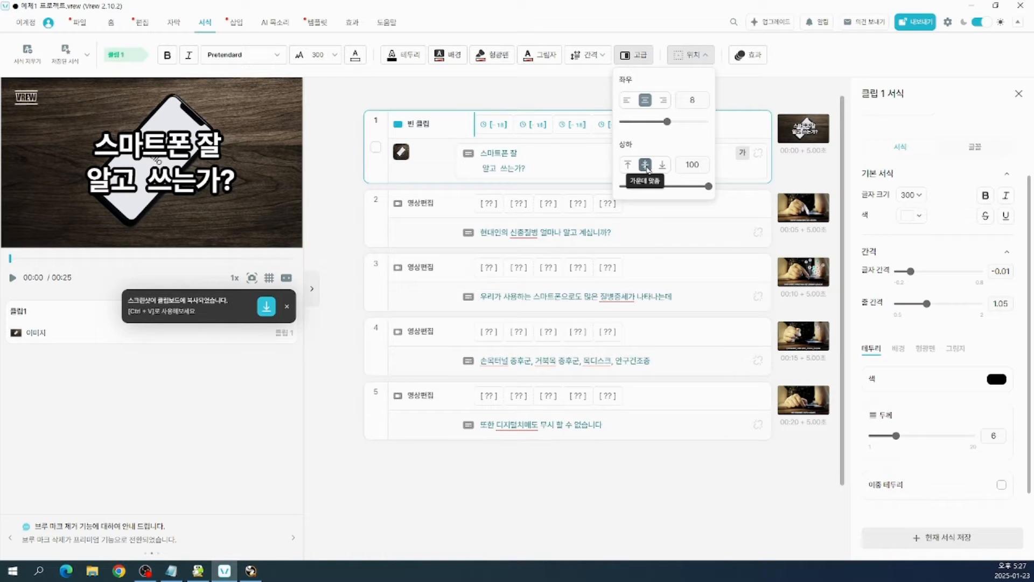
{"action": "left_click", "coordinate": [742, 77]}
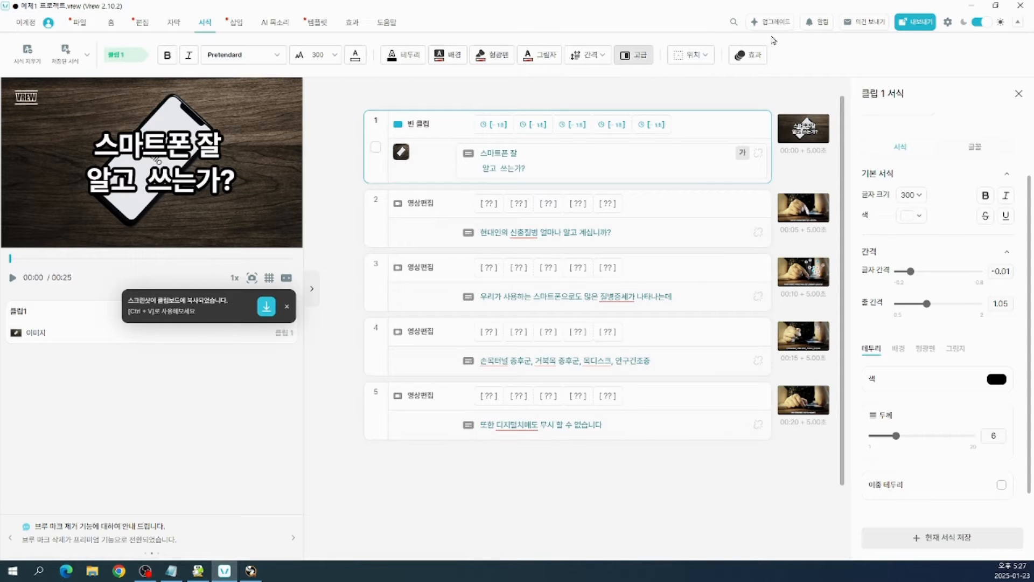
Open the text animation effects for clip 1 and apply the 타이핑 entrance animation to its title.
{"action": "key", "text": "ctrl"}
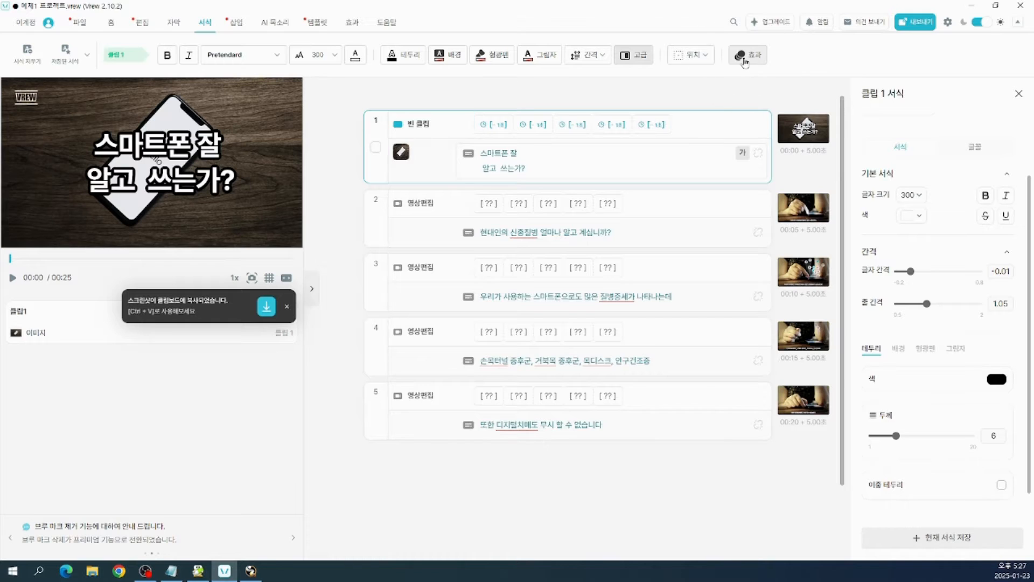
{"action": "key", "text": "ctrl"}
{"action": "left_click", "coordinate": [745, 61]}
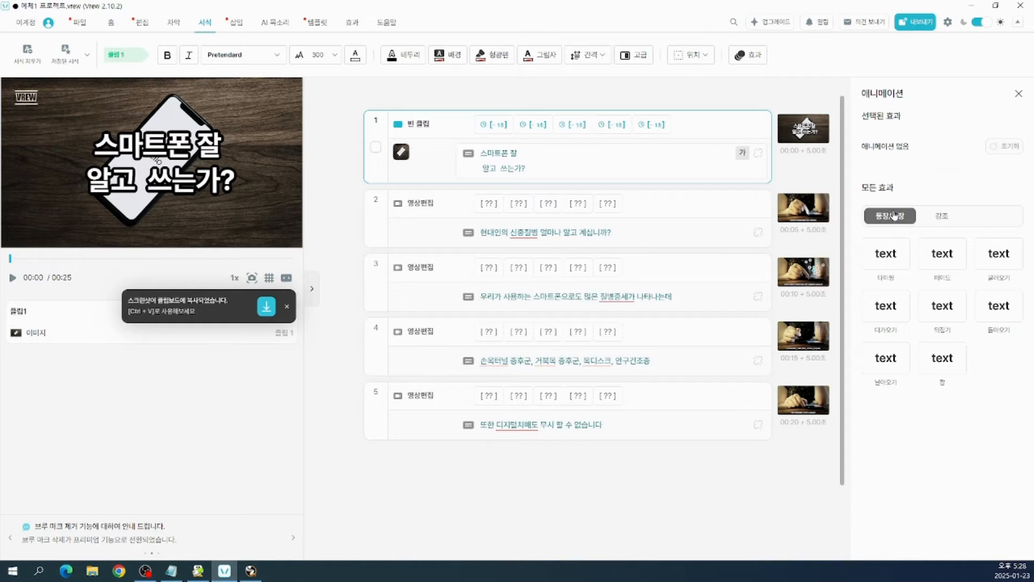
{"action": "left_click", "coordinate": [889, 259]}
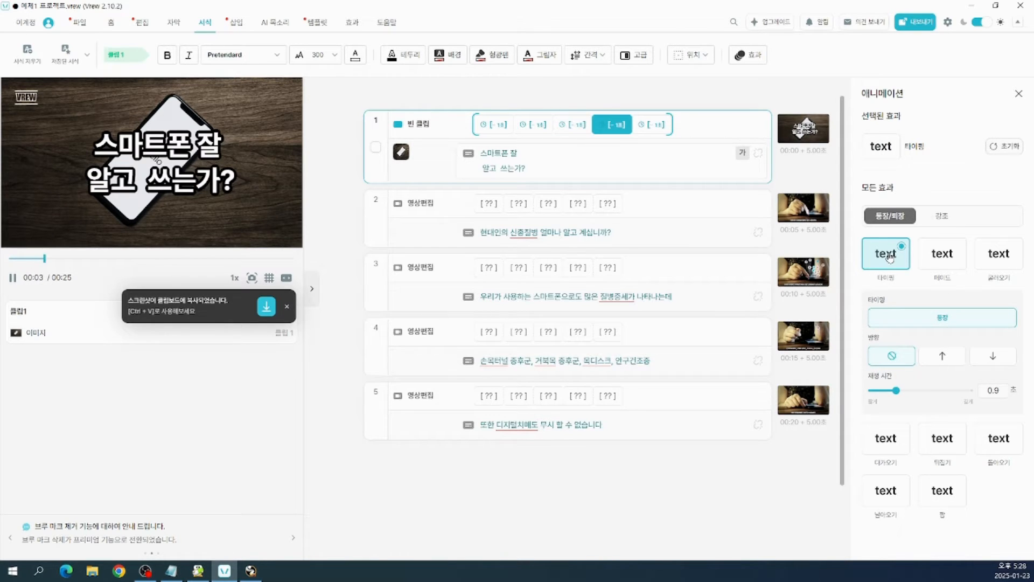
Try the 페이드, 굴러오기, 다가오기, 뒤집기, 돌아오기, 날아오기 and 팝 entrance animations on the clip 1 title.
{"action": "left_click", "coordinate": [945, 261]}
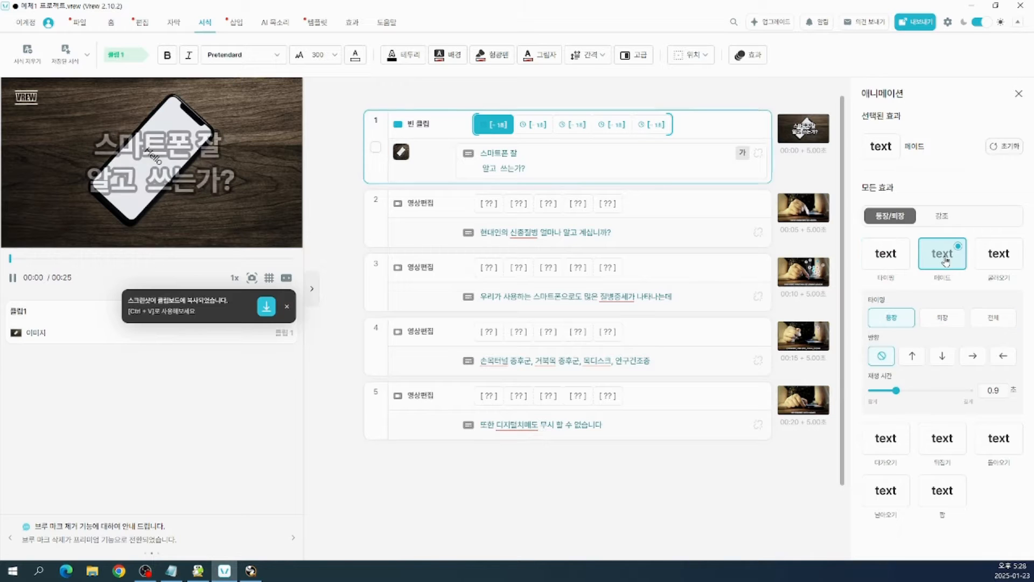
{"action": "left_click", "coordinate": [998, 258]}
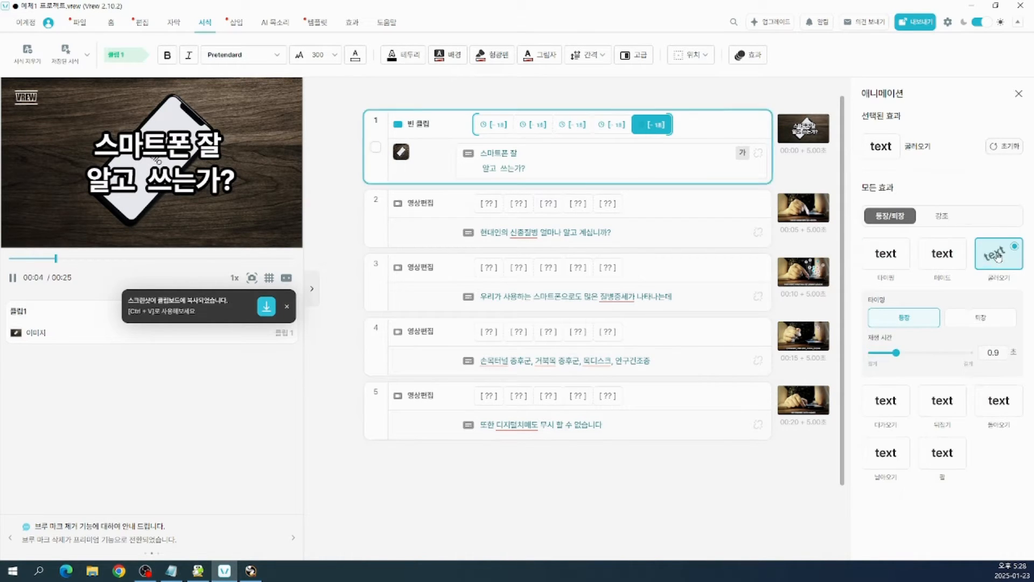
{"action": "left_click", "coordinate": [887, 401]}
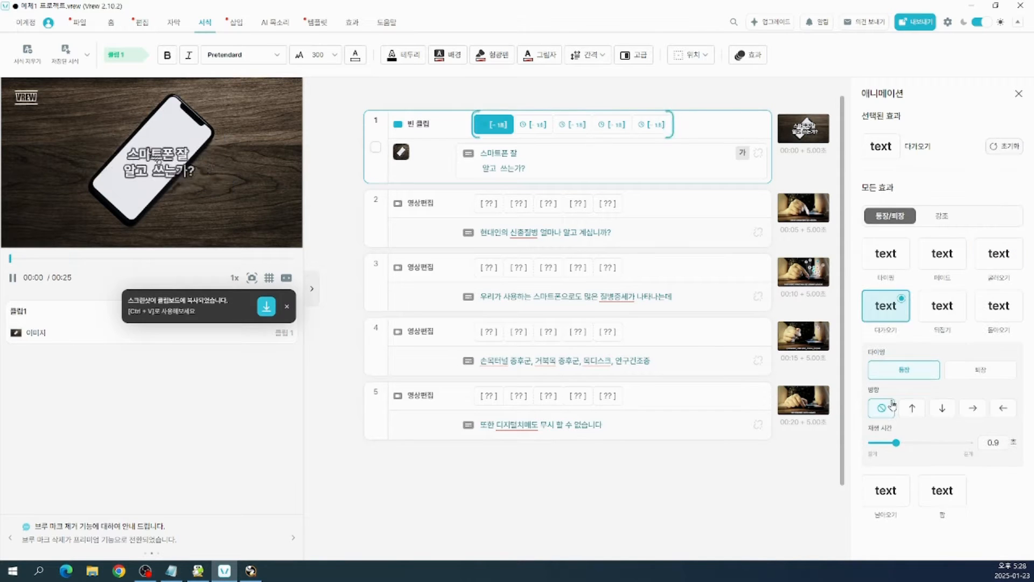
{"action": "left_click", "coordinate": [951, 313]}
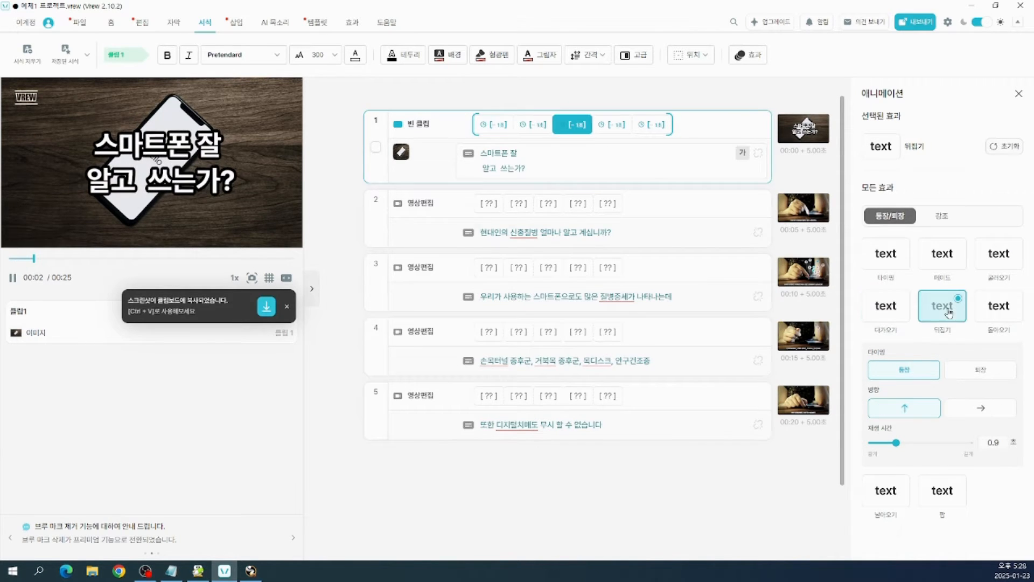
{"action": "left_click", "coordinate": [1003, 304]}
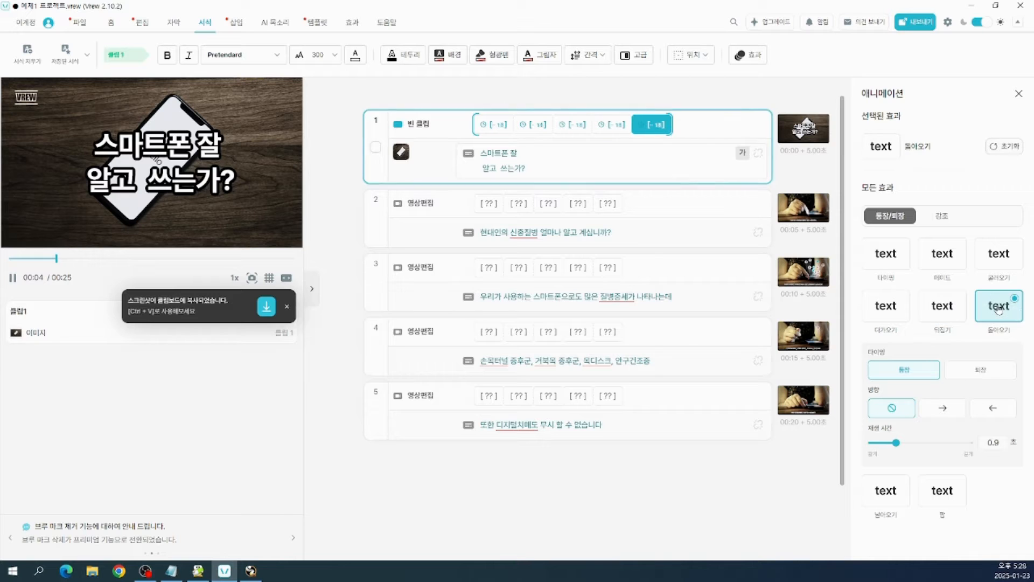
{"action": "left_click", "coordinate": [886, 490]}
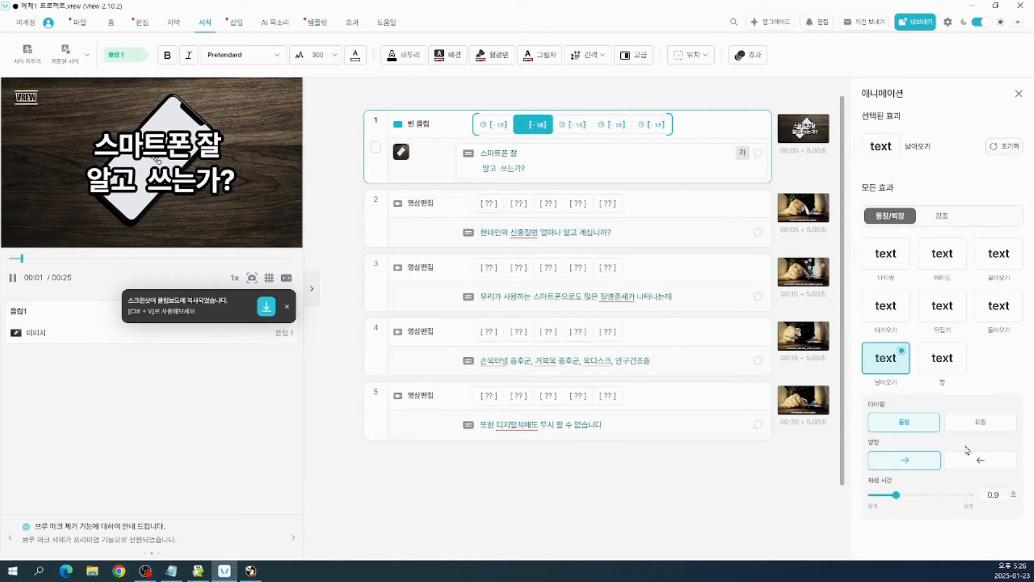
{"action": "left_click", "coordinate": [952, 364]}
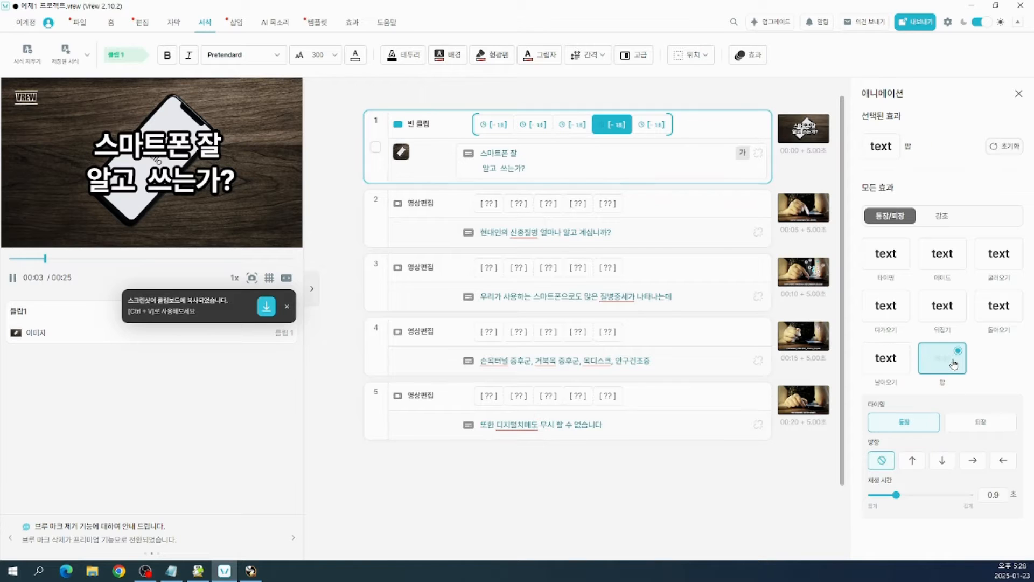
Apply the 타이핑 animation to the title, try its upward and downward directions, and finish with no direction.
{"action": "left_click", "coordinate": [894, 256]}
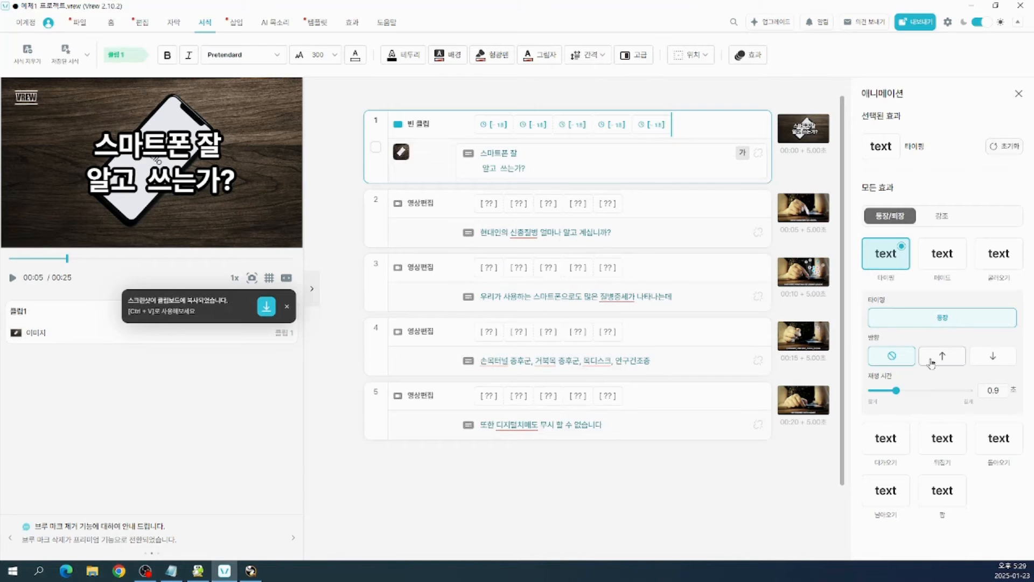
{"action": "left_click", "coordinate": [940, 360]}
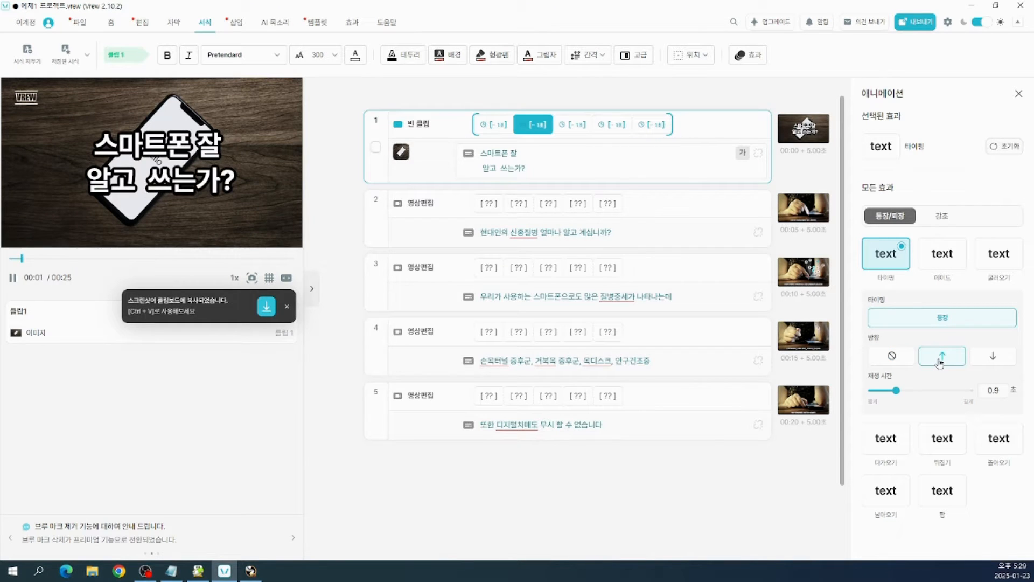
{"action": "left_click", "coordinate": [989, 358]}
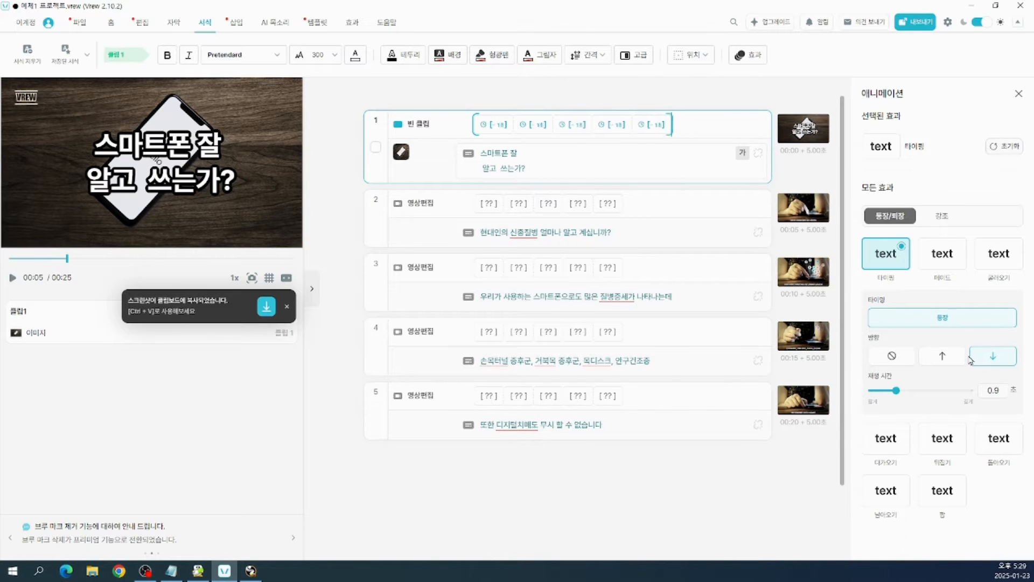
{"action": "left_click", "coordinate": [951, 360]}
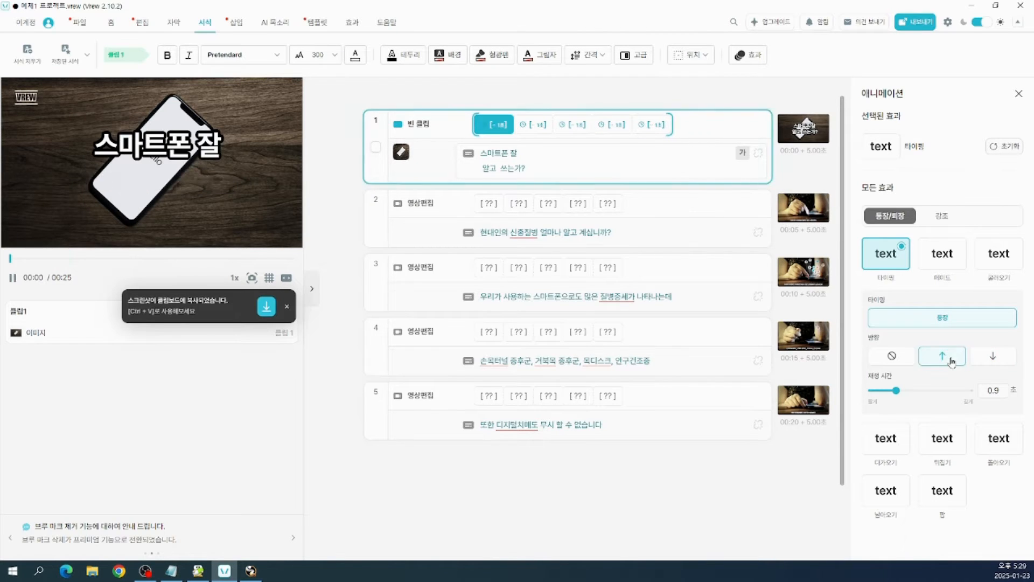
{"action": "left_click", "coordinate": [997, 359]}
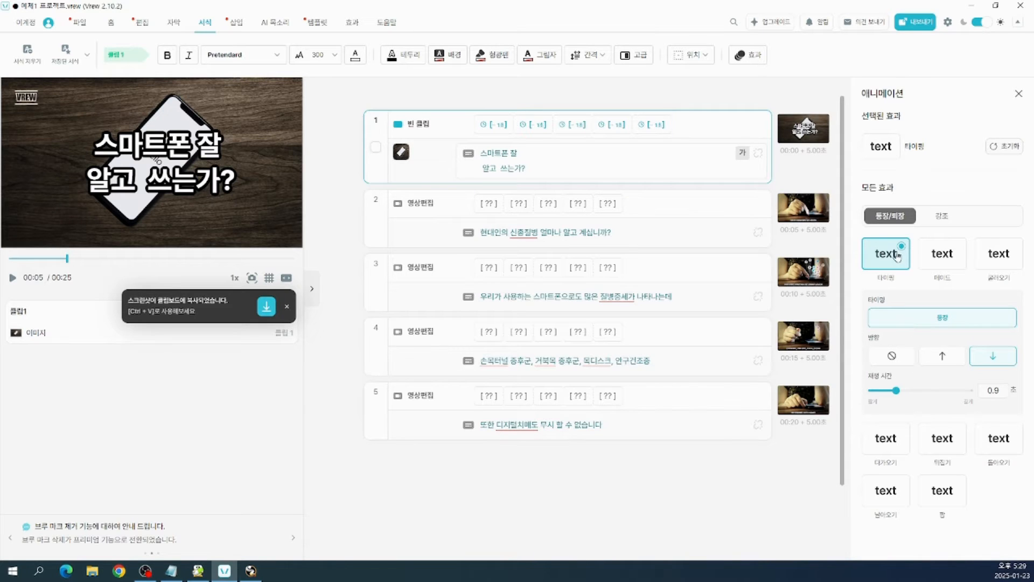
{"action": "left_click", "coordinate": [893, 357]}
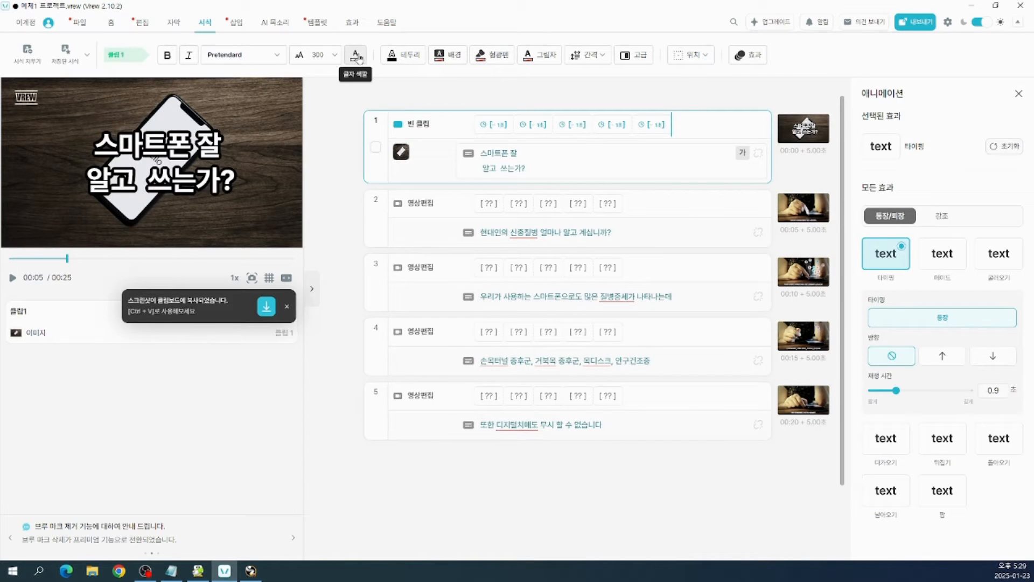
Try red, crimson, yellow, light yellow, pink, purple and sky blue as the clip 1 title's text colour, and finish with orange.
{"action": "left_click", "coordinate": [355, 52]}
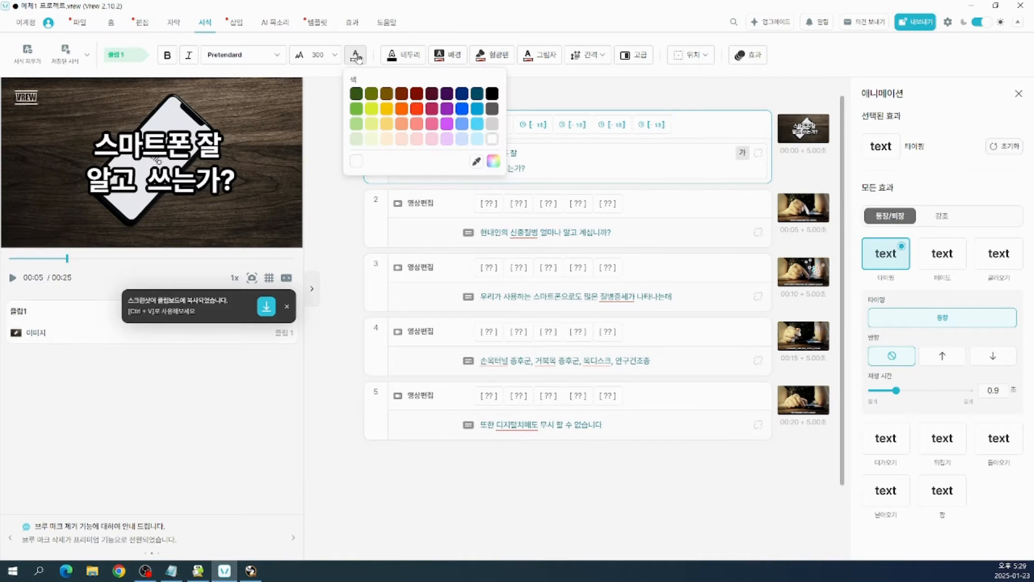
{"action": "left_click", "coordinate": [416, 110]}
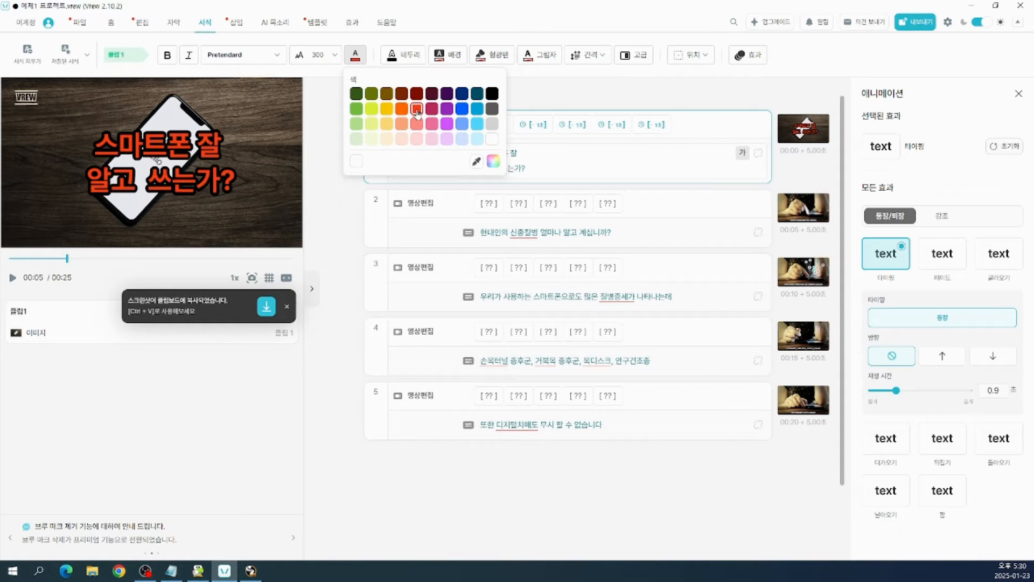
{"action": "left_click", "coordinate": [402, 110]}
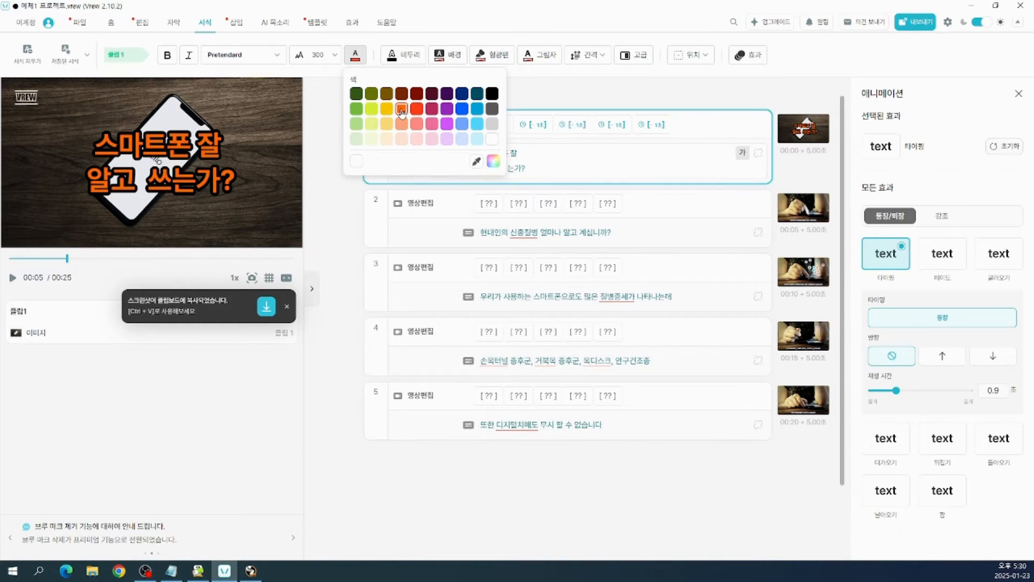
{"action": "left_click", "coordinate": [433, 112]}
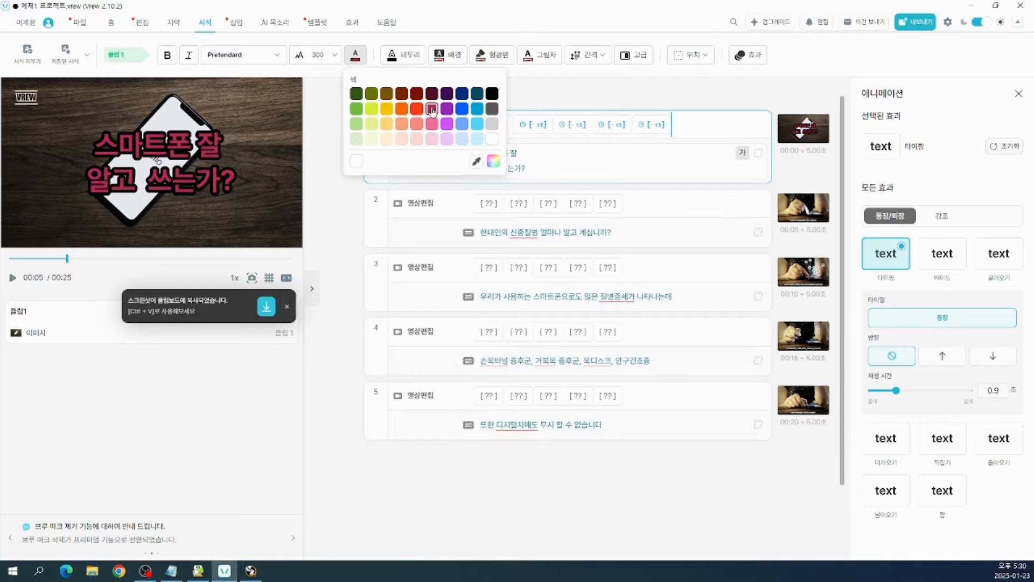
{"action": "left_click", "coordinate": [416, 110]}
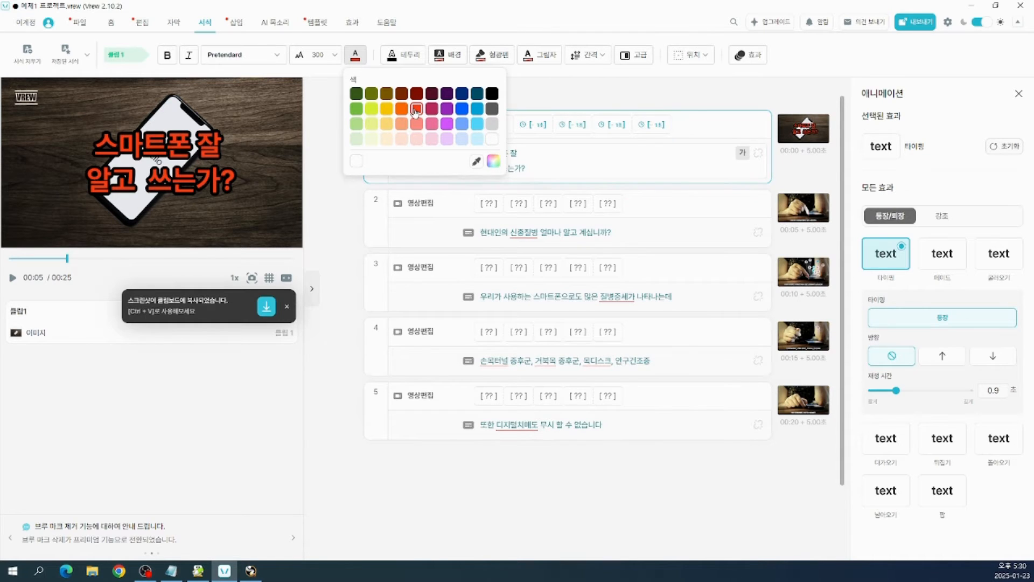
{"action": "left_click", "coordinate": [386, 110]}
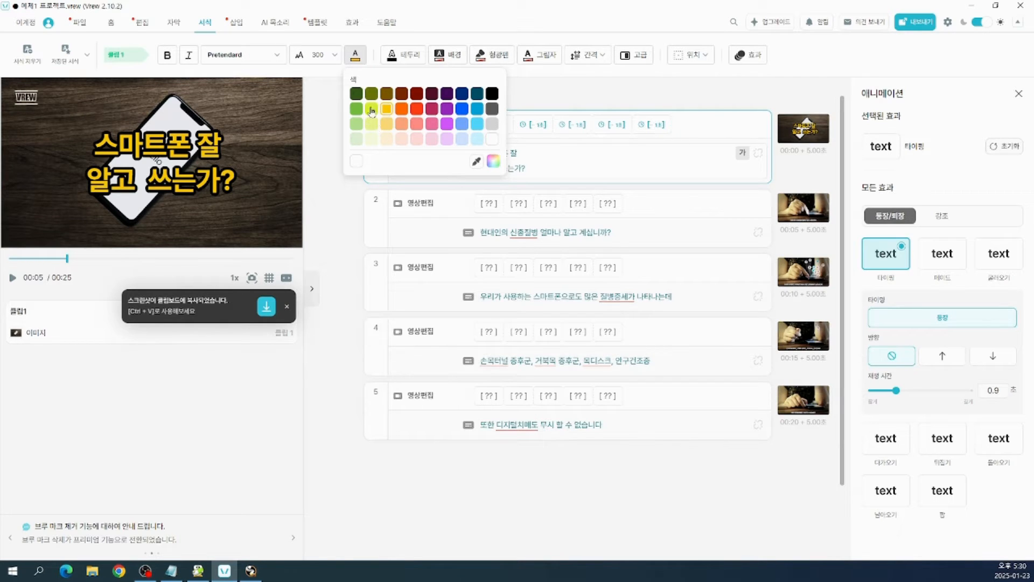
{"action": "left_click", "coordinate": [387, 126]}
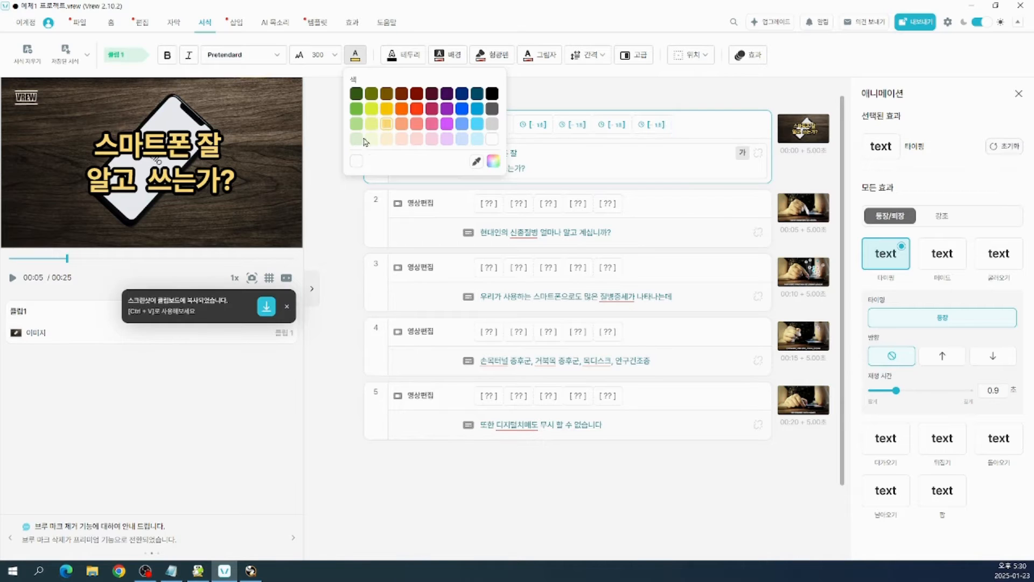
{"action": "left_click", "coordinate": [434, 126]}
{"action": "left_click", "coordinate": [447, 126]}
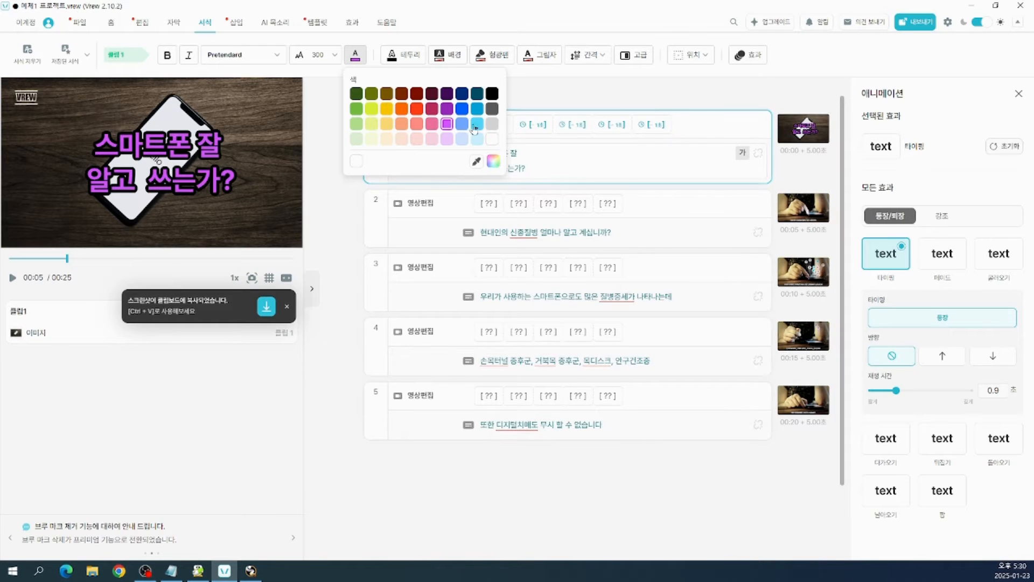
{"action": "left_click", "coordinate": [476, 126]}
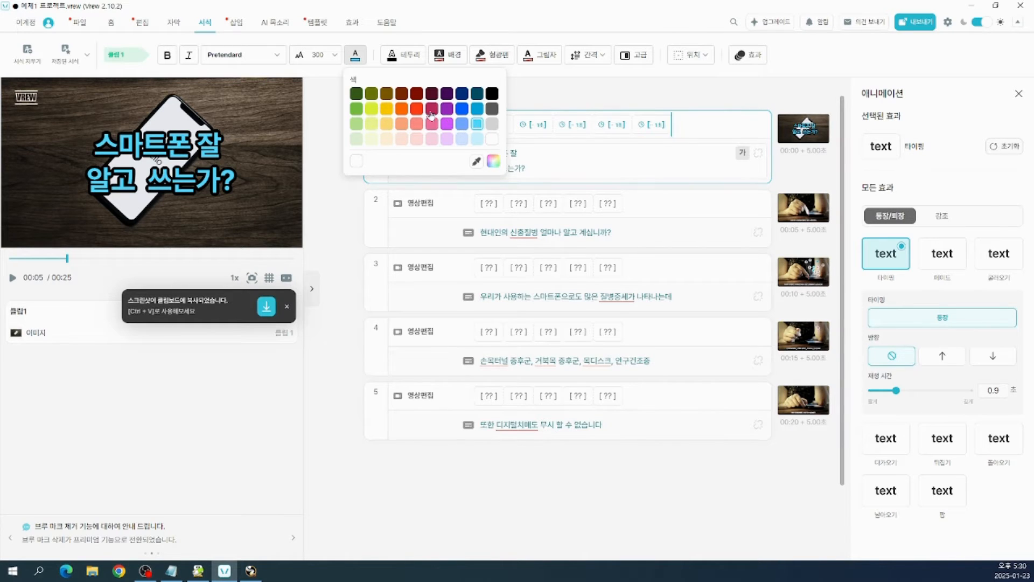
{"action": "left_click", "coordinate": [408, 110]}
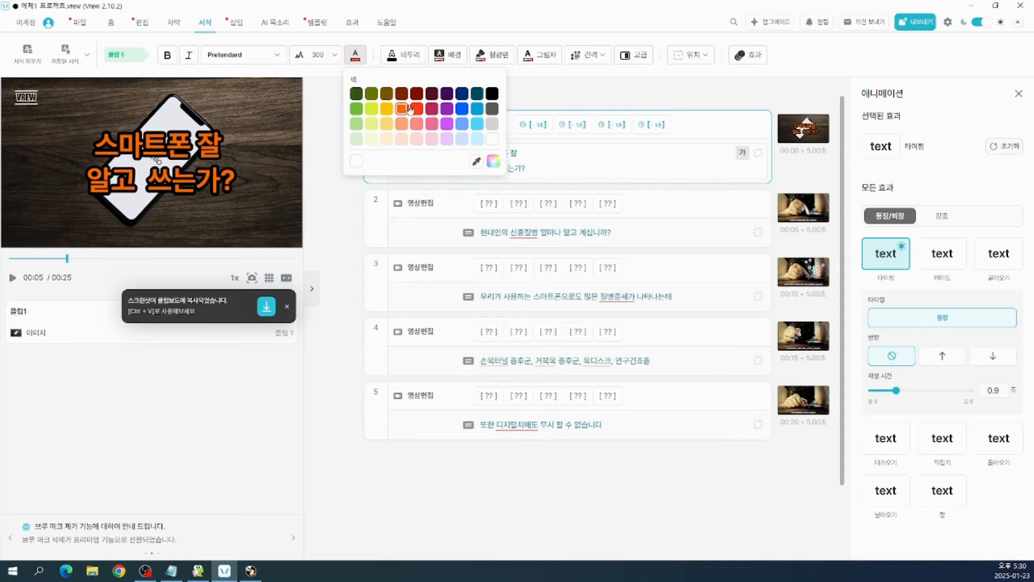
Try the clip 1 title without an outline, and finish with a black outline.
{"action": "left_click", "coordinate": [313, 163]}
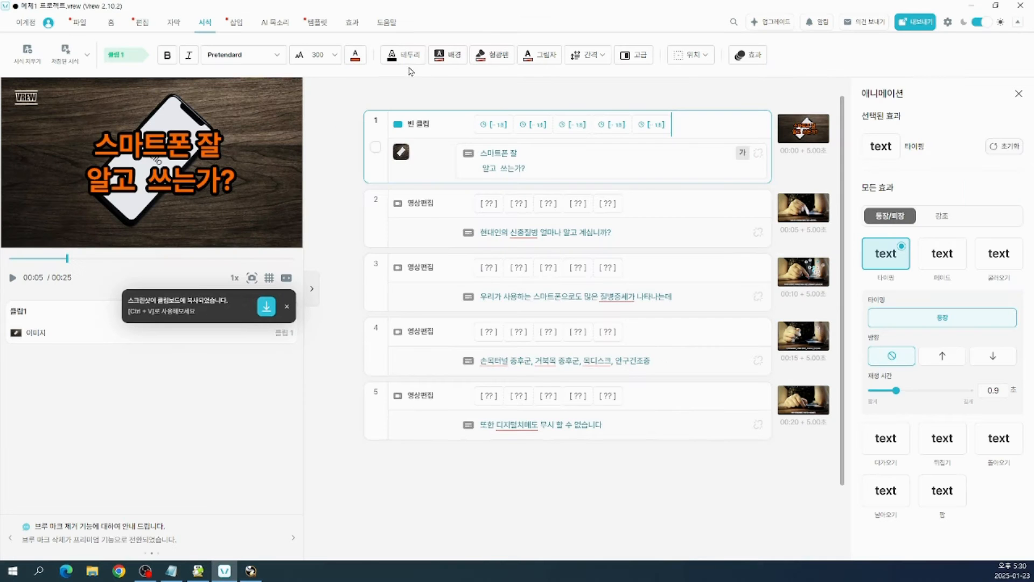
{"action": "left_click", "coordinate": [403, 48]}
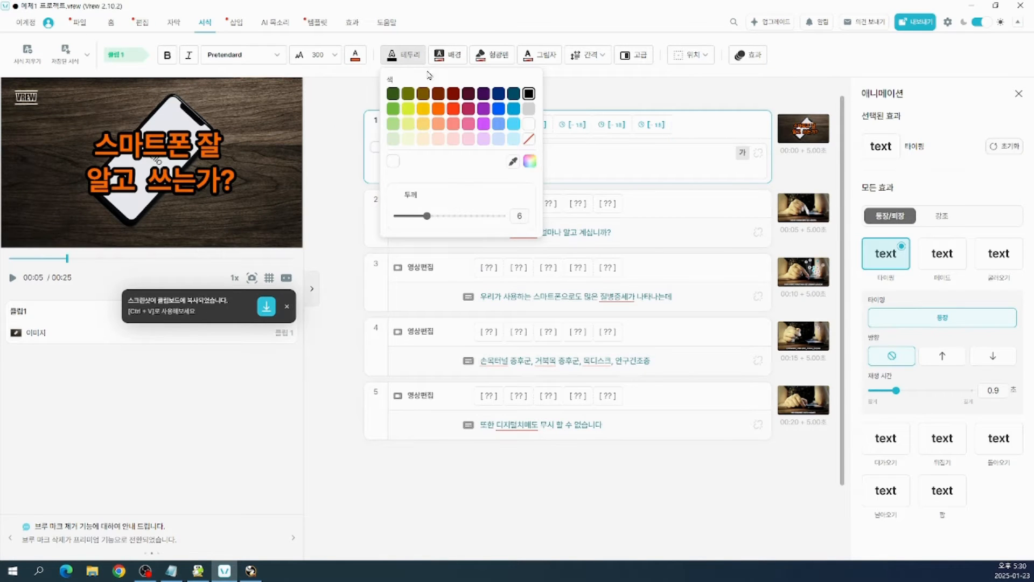
{"action": "left_click", "coordinate": [528, 94]}
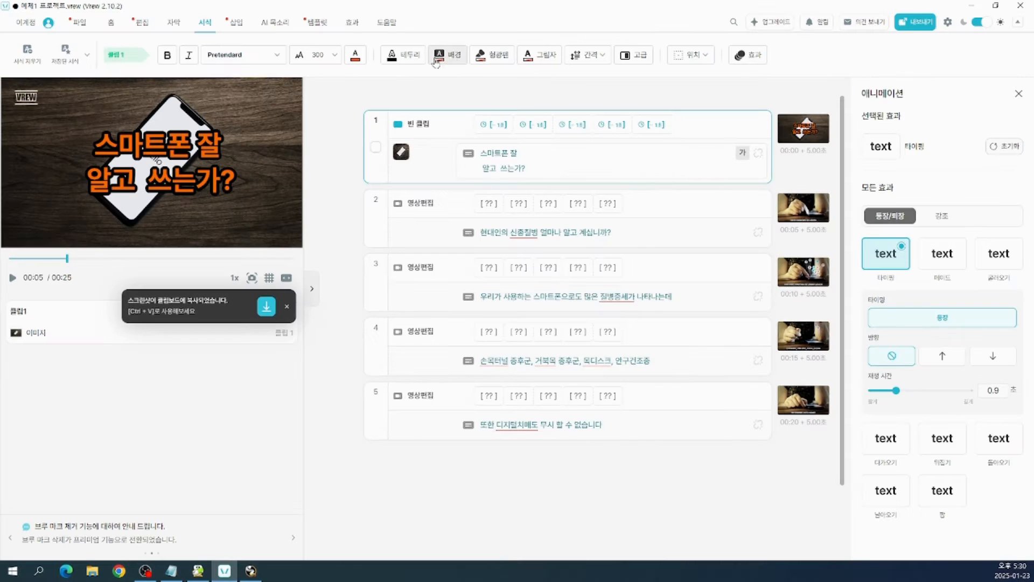
{"action": "left_click", "coordinate": [450, 25]}
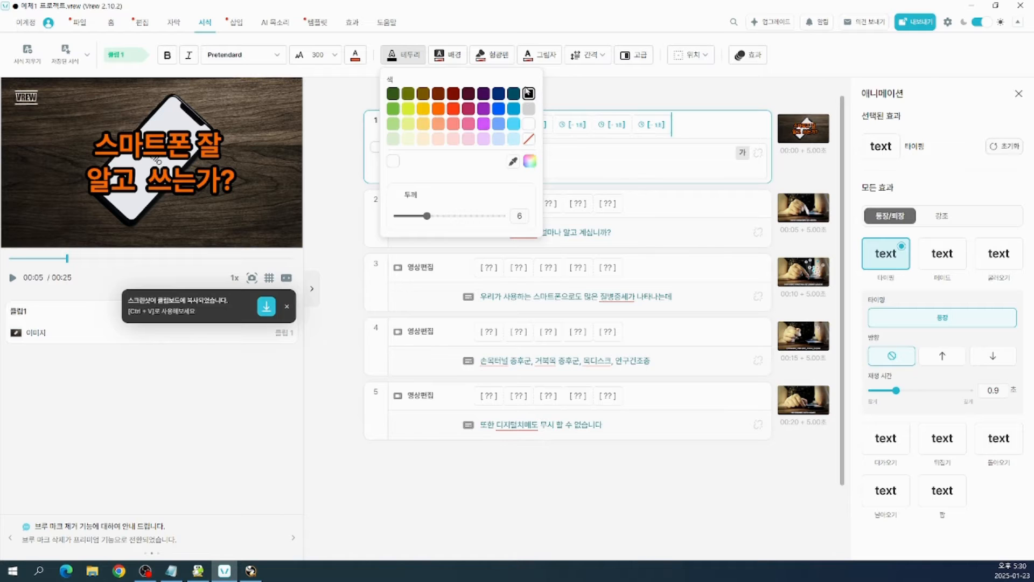
{"action": "left_click", "coordinate": [530, 140]}
{"action": "key", "text": "Escape"}
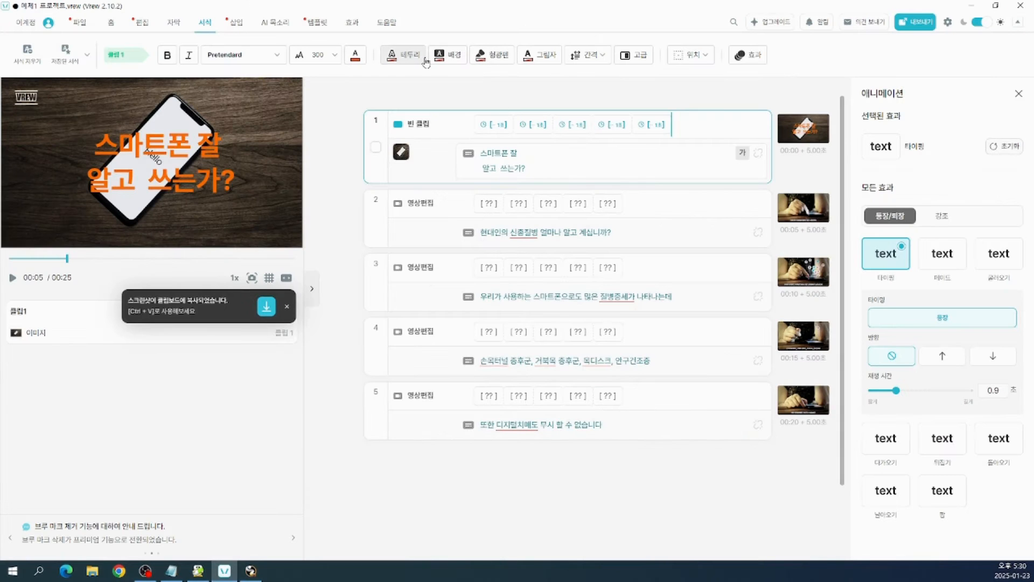
{"action": "left_click", "coordinate": [403, 54]}
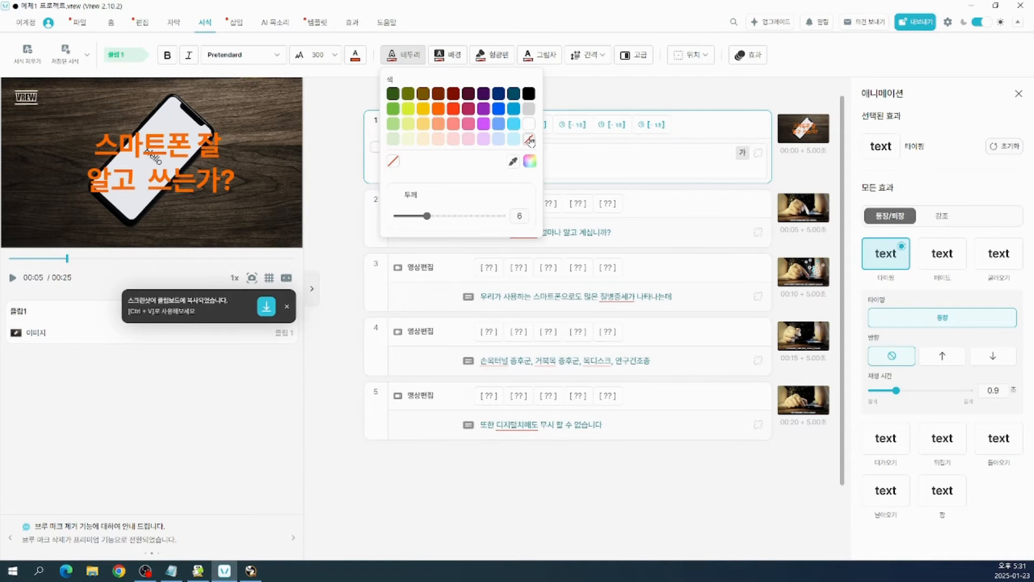
{"action": "left_click", "coordinate": [529, 94]}
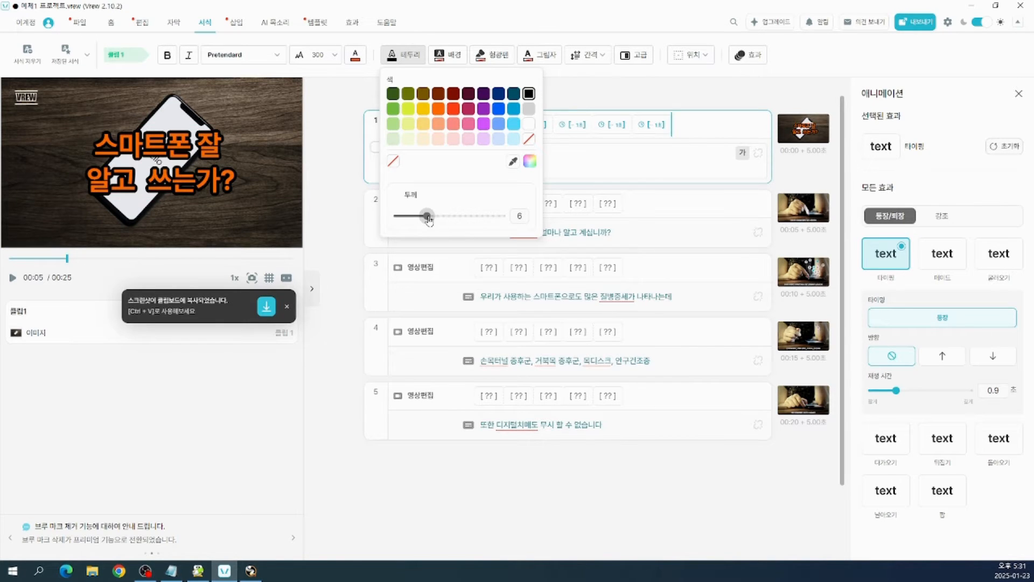
Try an outline thickness of 2 on the clip 1 title, and finish with a thickness of 6.
{"action": "left_click_drag", "start_coordinate": [428, 218], "coordinate": [408, 222]}
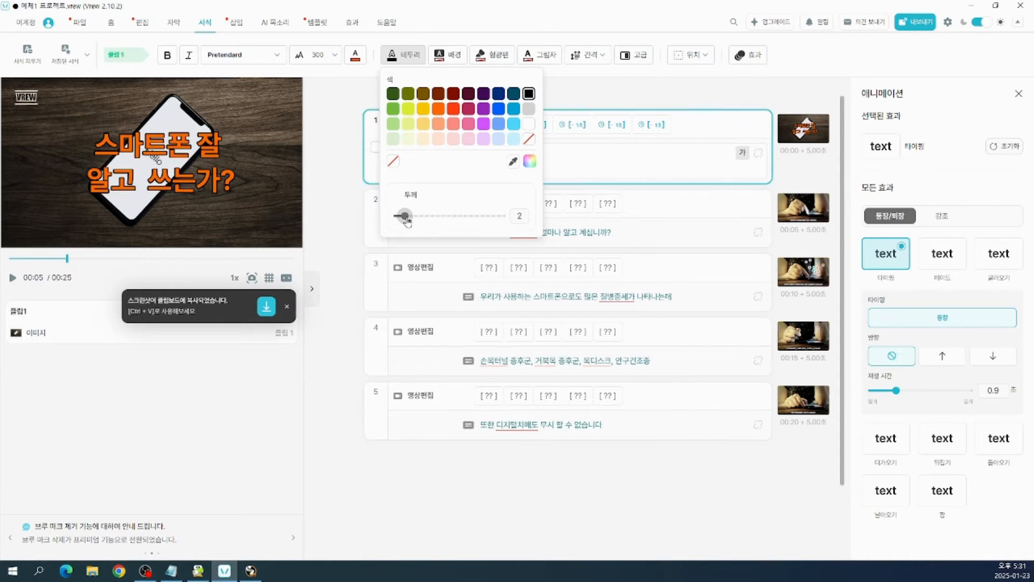
{"action": "key", "text": "ctrl+1"}
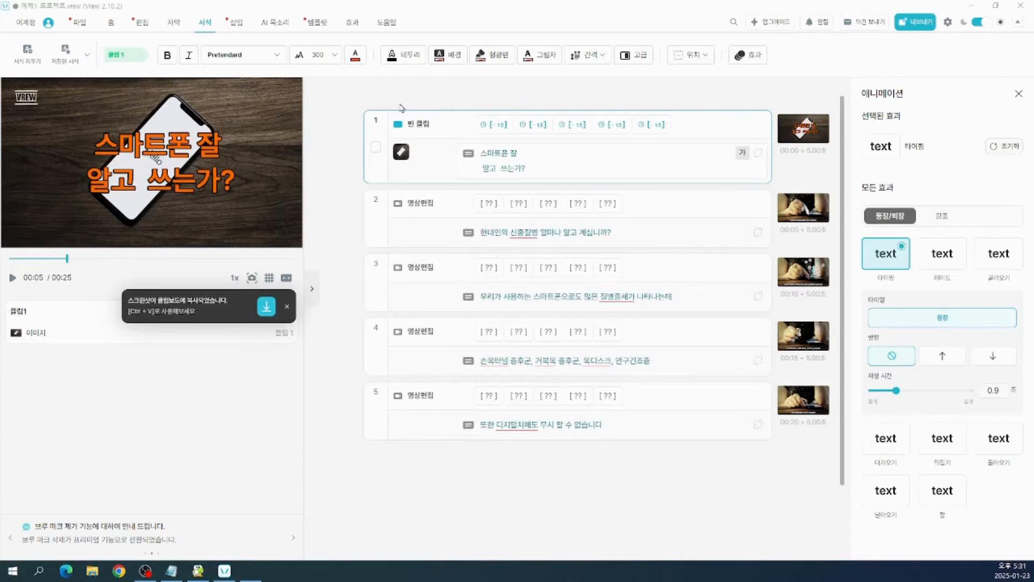
{"action": "left_click", "coordinate": [404, 54]}
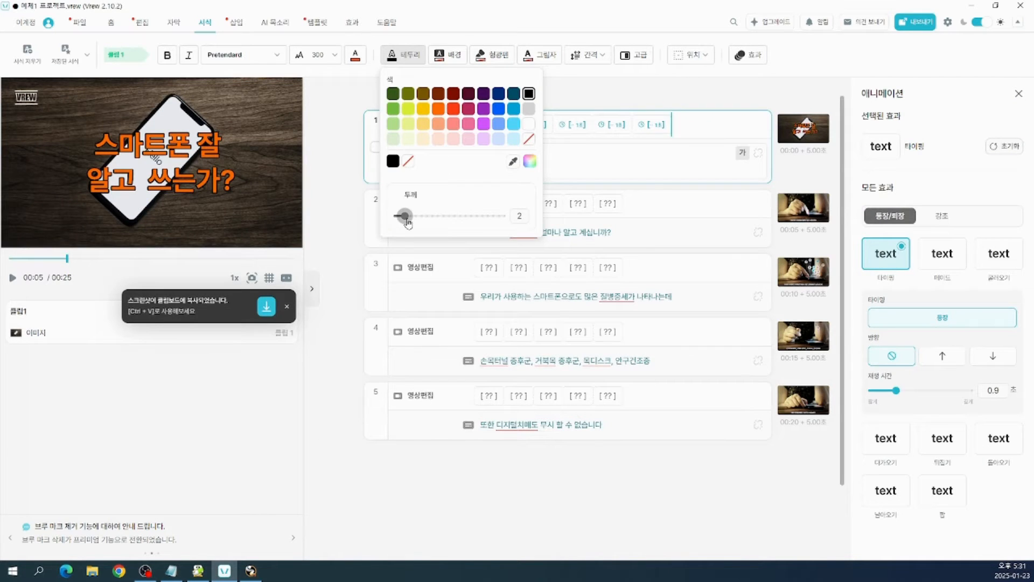
{"action": "left_click_drag", "start_coordinate": [407, 222], "coordinate": [426, 223]}
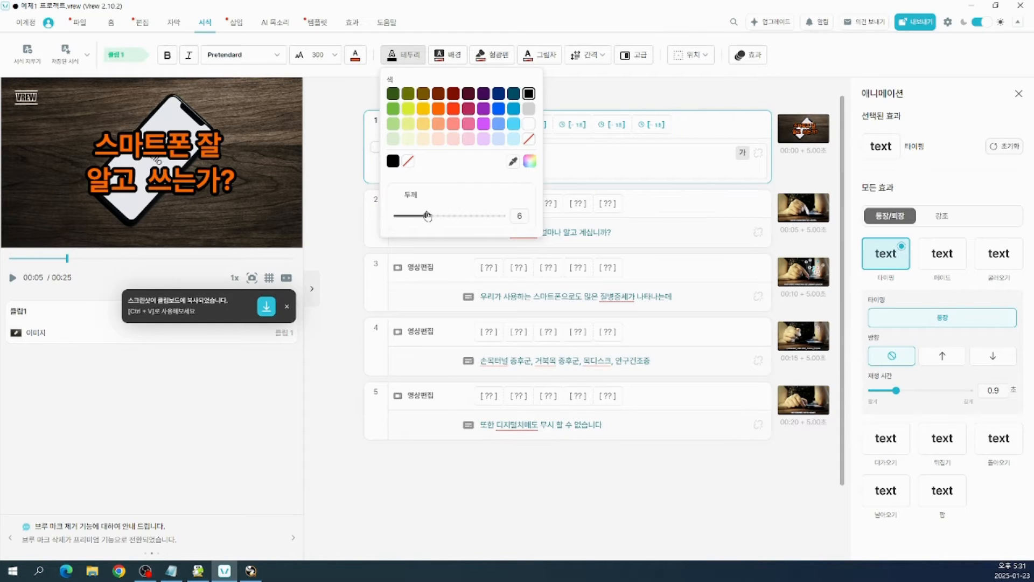
Apply a yellow background to the clip 1 title, try 0% opacity, and set the opacity to 32%.
{"action": "left_click", "coordinate": [454, 57]}
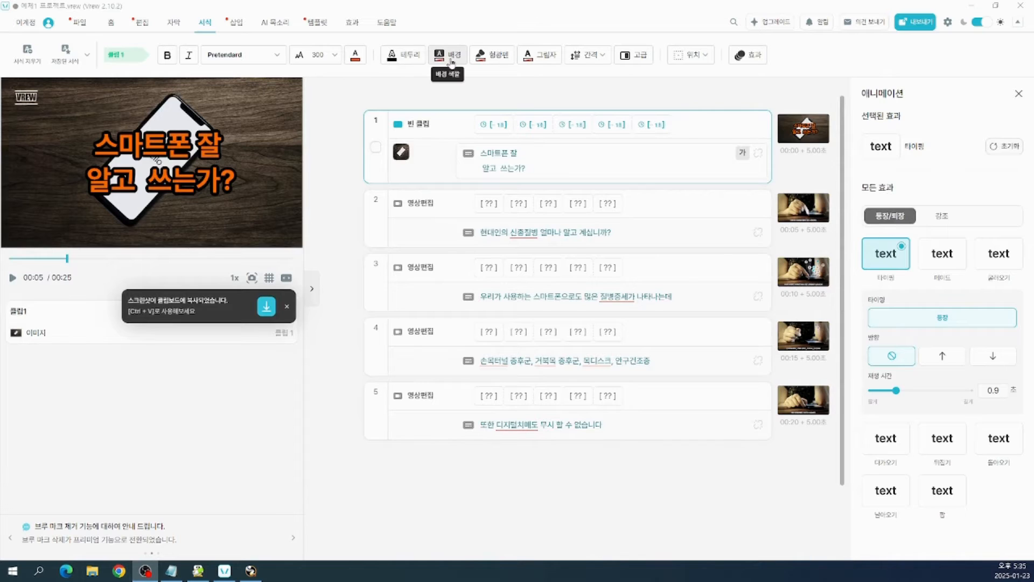
{"action": "left_click", "coordinate": [452, 62]}
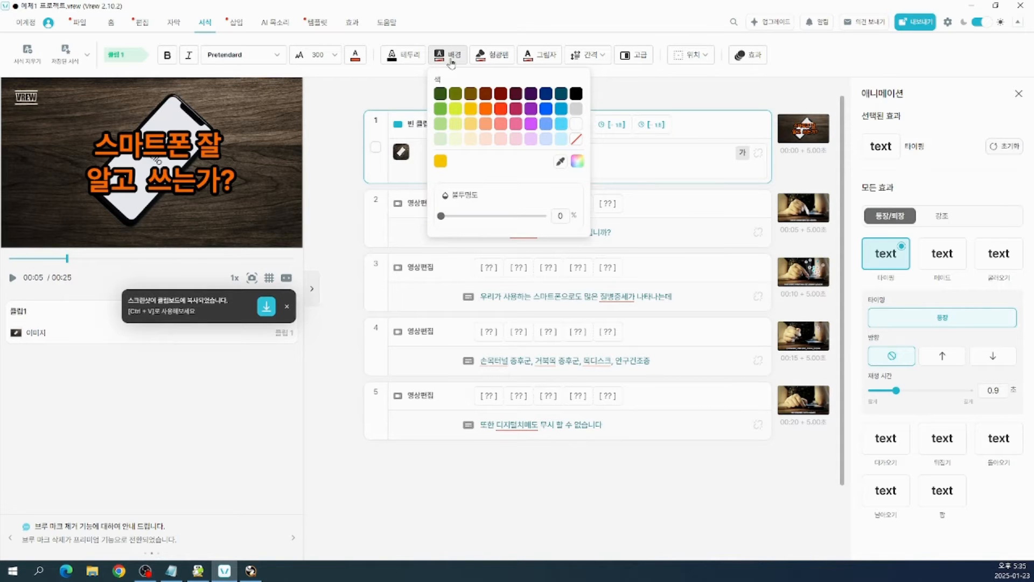
{"action": "left_click", "coordinate": [471, 110]}
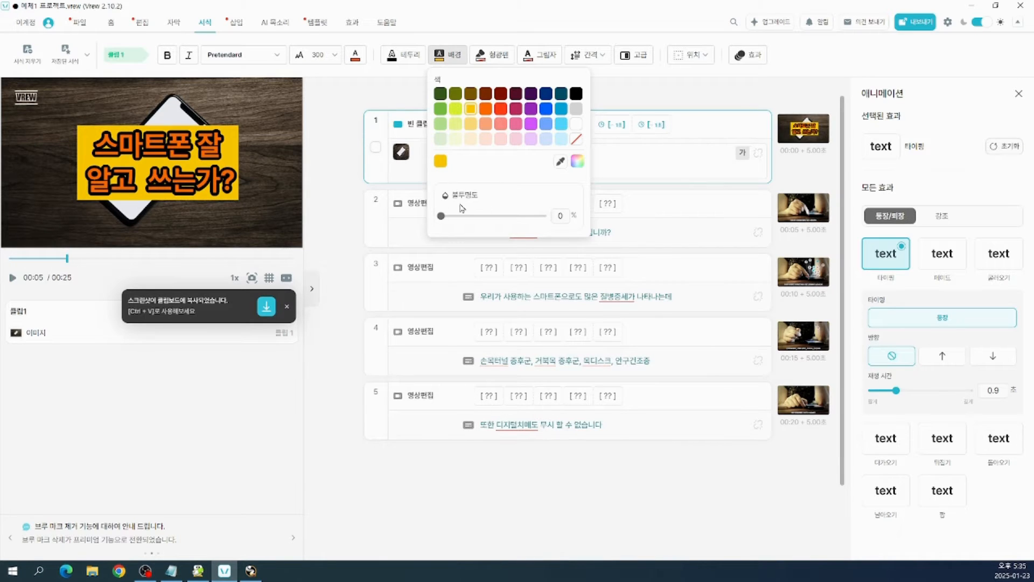
{"action": "mouse_move", "coordinate": [441, 216]}
{"action": "left_mouse_down"}
{"action": "mouse_move", "coordinate": [528, 222]}
{"action": "mouse_move", "coordinate": [439, 222]}
{"action": "left_mouse_up"}
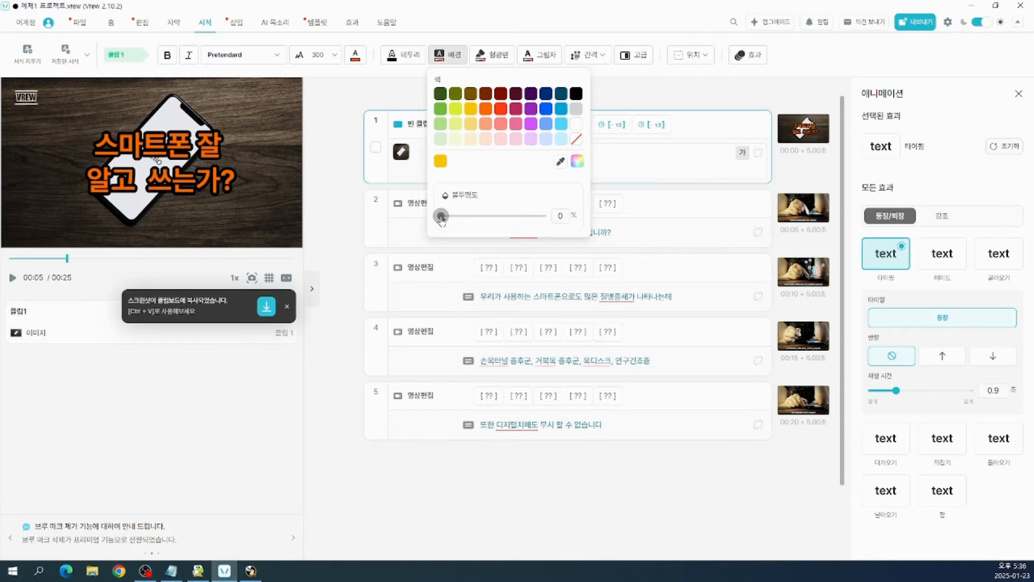
{"action": "left_click_drag", "start_coordinate": [440, 220], "coordinate": [473, 210]}
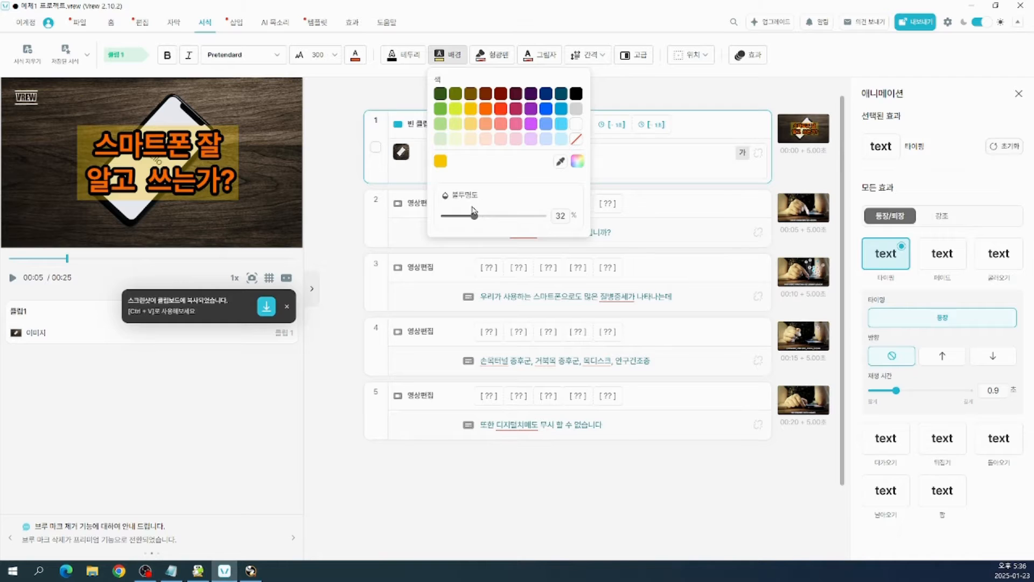
{"action": "left_click", "coordinate": [565, 215]}
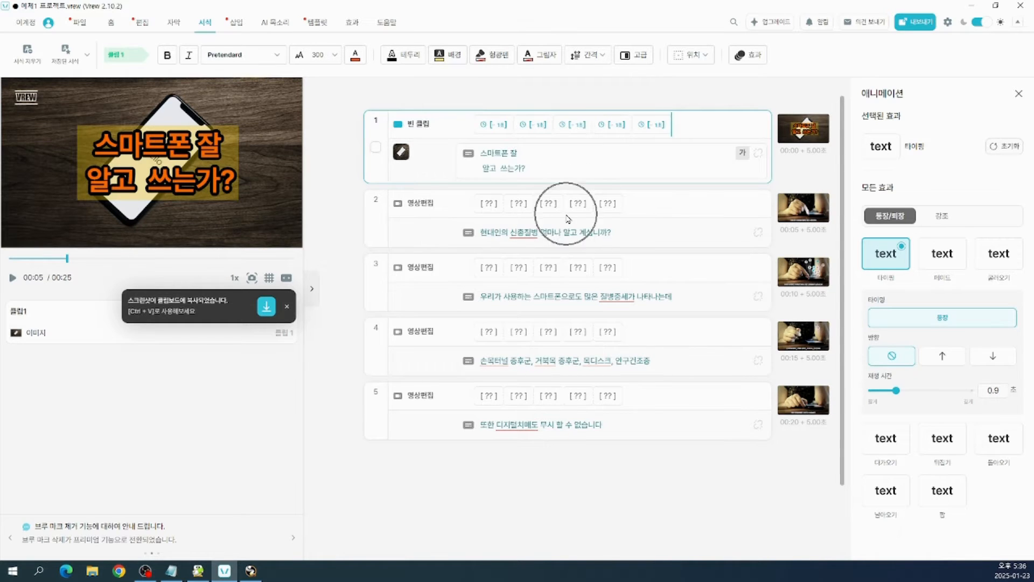
Adjust the clip 1 title's yellow background to 31% opacity, and finish with no background.
{"action": "left_click", "coordinate": [407, 58]}
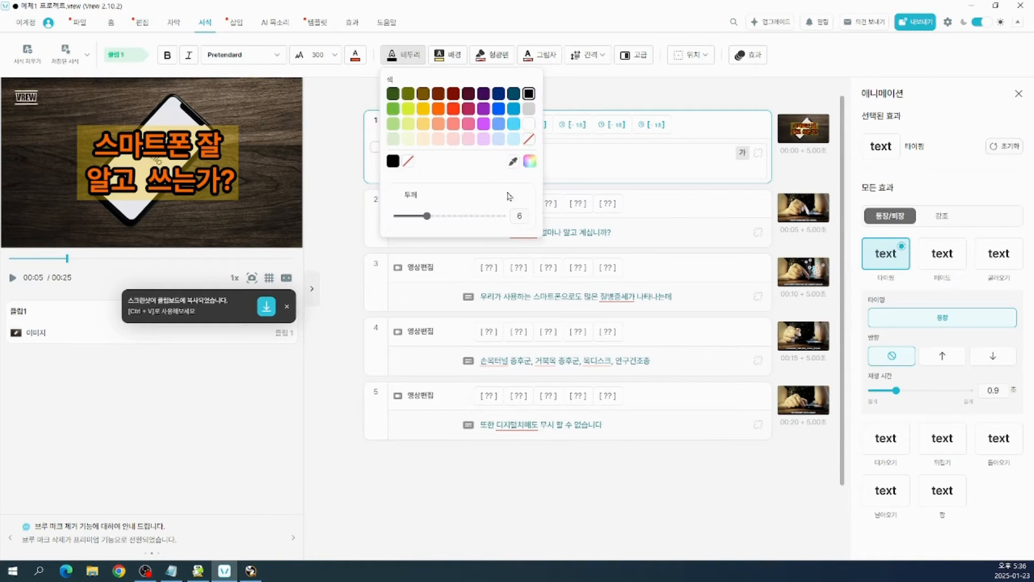
{"action": "left_click", "coordinate": [442, 62]}
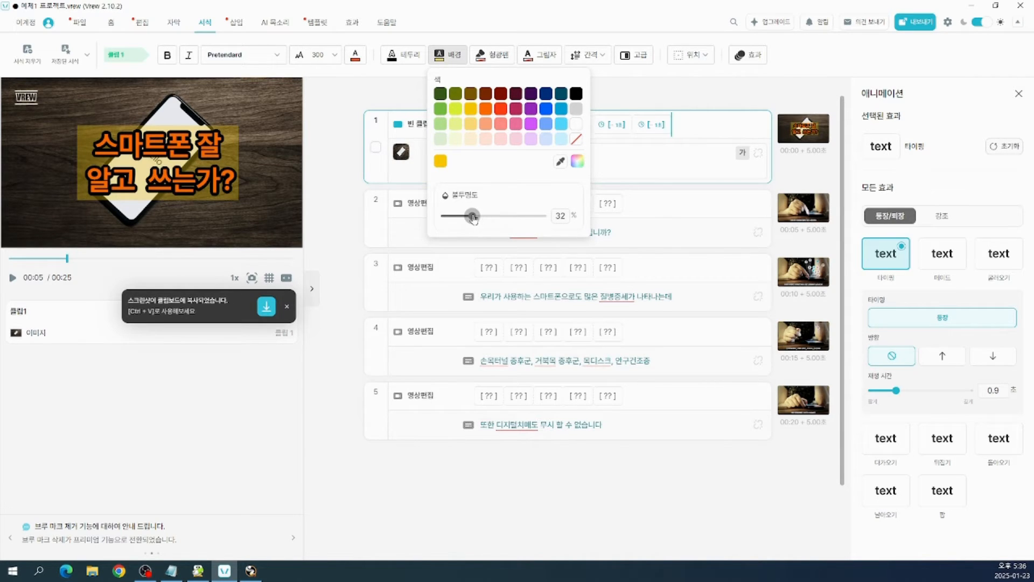
{"action": "left_click_drag", "start_coordinate": [473, 218], "coordinate": [472, 218]}
{"action": "left_click_drag", "start_coordinate": [481, 220], "coordinate": [474, 218]}
{"action": "left_click", "coordinate": [578, 142]}
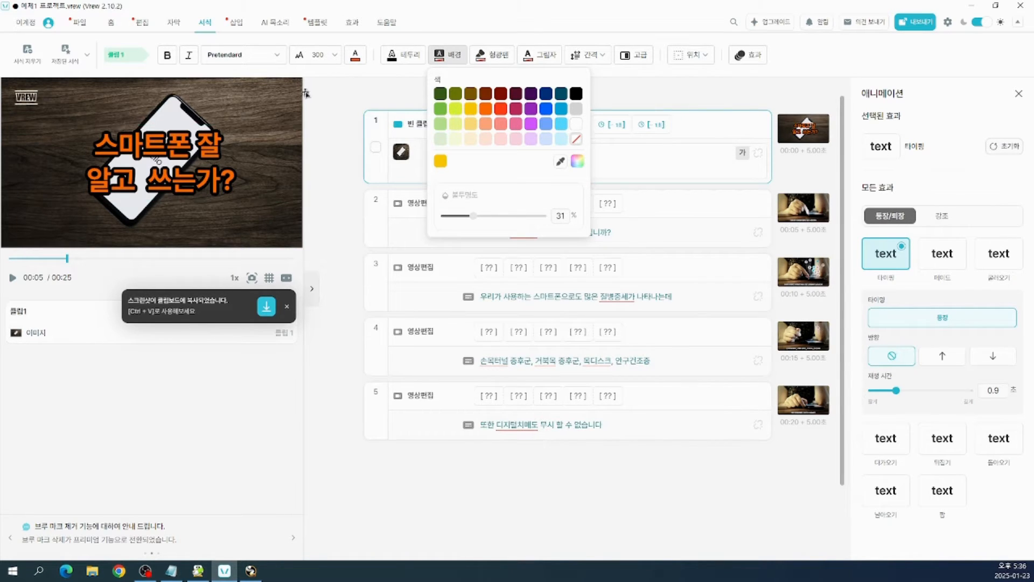
Try yellow-green and light orange 형광펜 highlights on the clip 1 title, and finish with no highlight.
{"action": "left_click", "coordinate": [506, 58]}
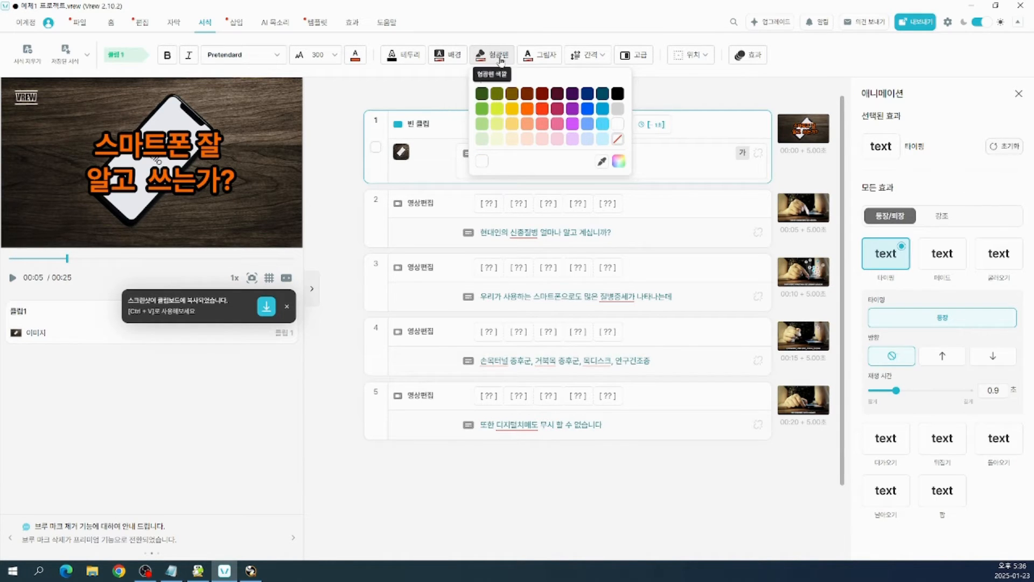
{"action": "left_click", "coordinate": [497, 110]}
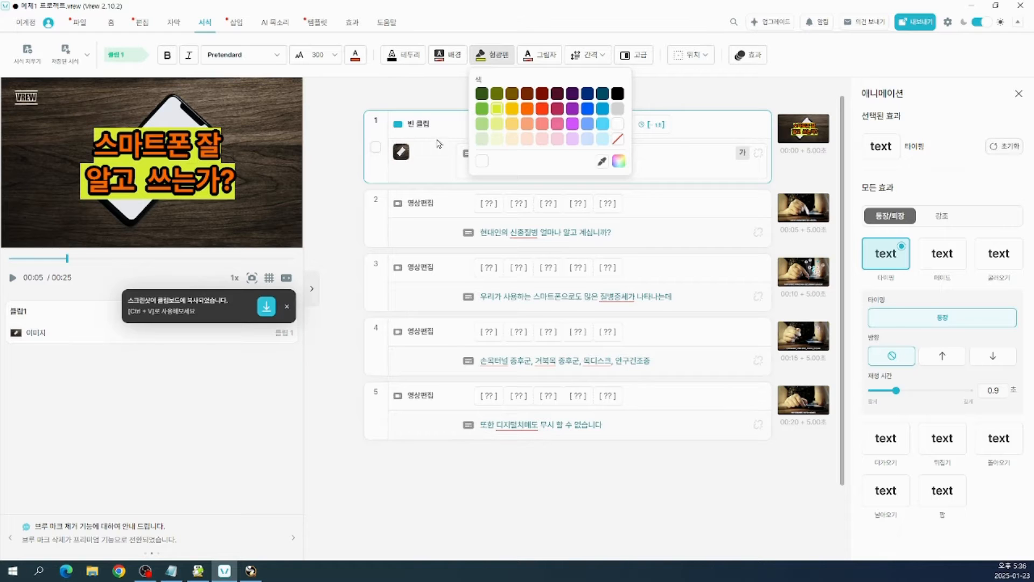
{"action": "left_click", "coordinate": [513, 125]}
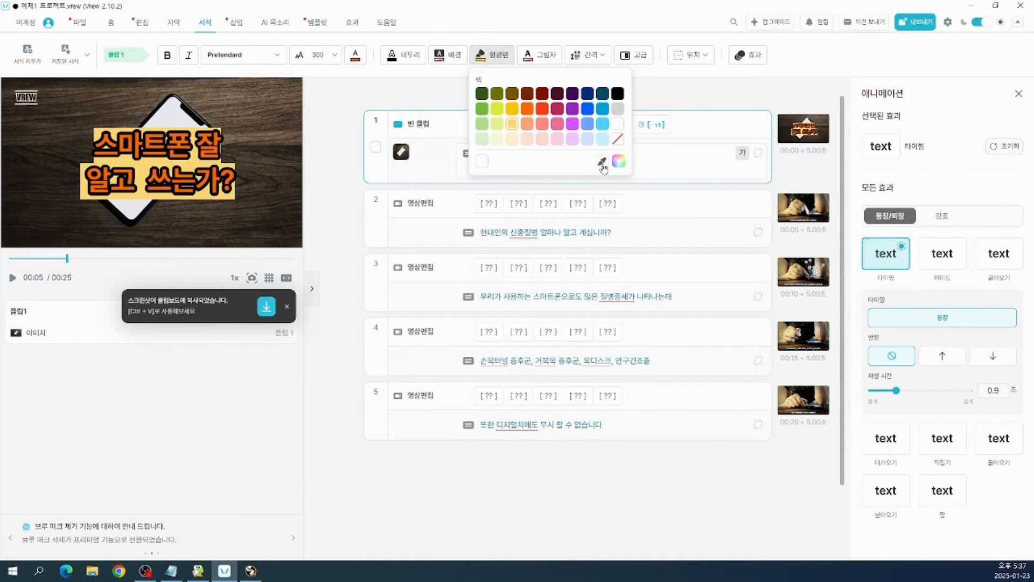
{"action": "left_click", "coordinate": [621, 142]}
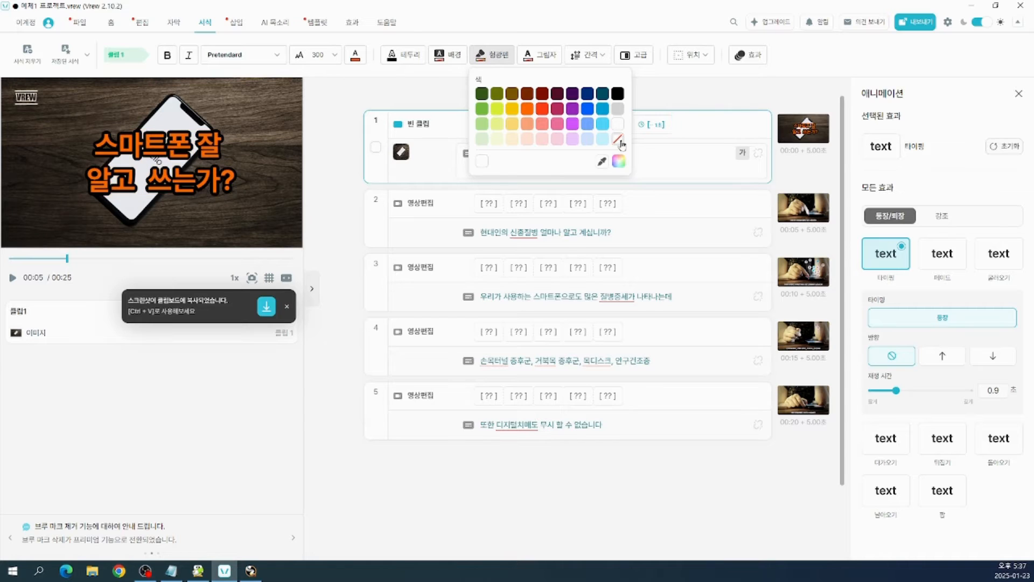
Try black, white and light yellow as the clip 1 title's shadow colour, and finish with light grey.
{"action": "left_click", "coordinate": [537, 56]}
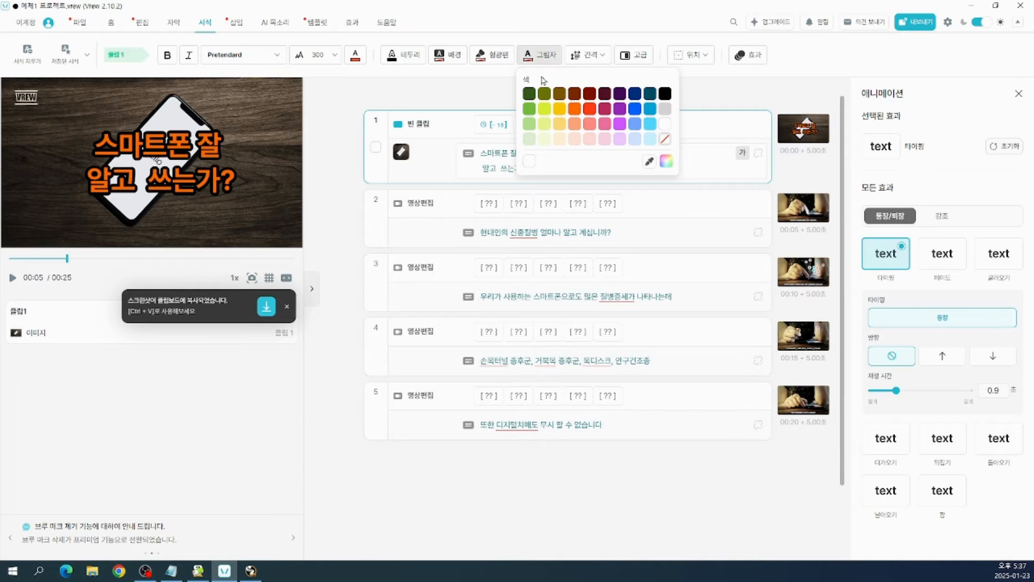
{"action": "left_click", "coordinate": [666, 94]}
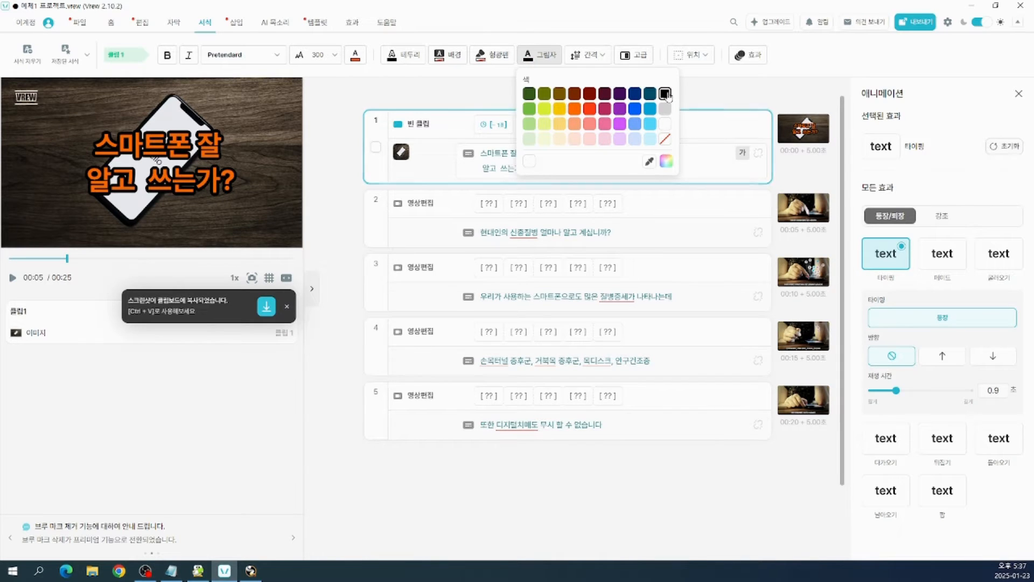
{"action": "left_click", "coordinate": [667, 125]}
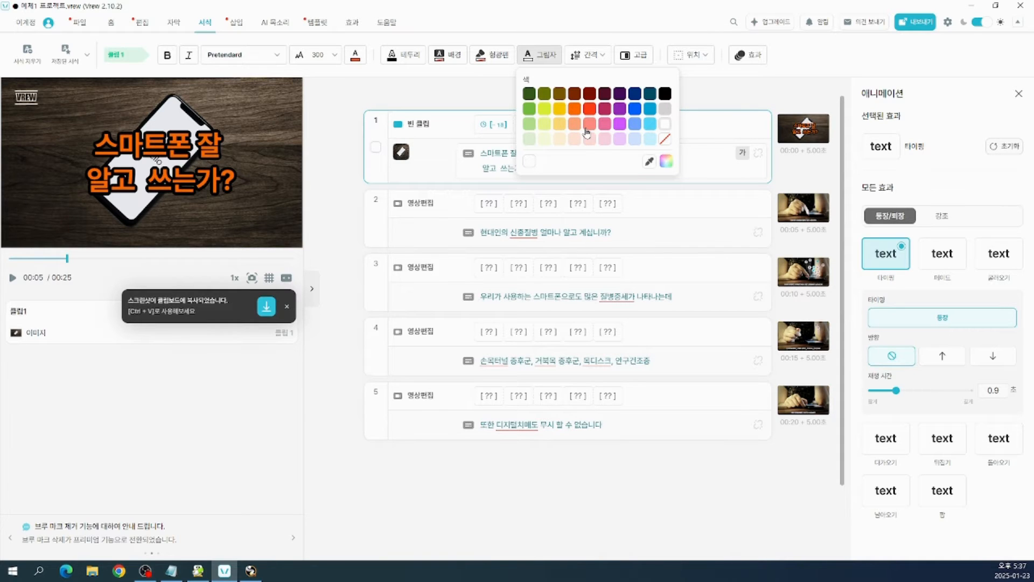
{"action": "left_click", "coordinate": [482, 95]}
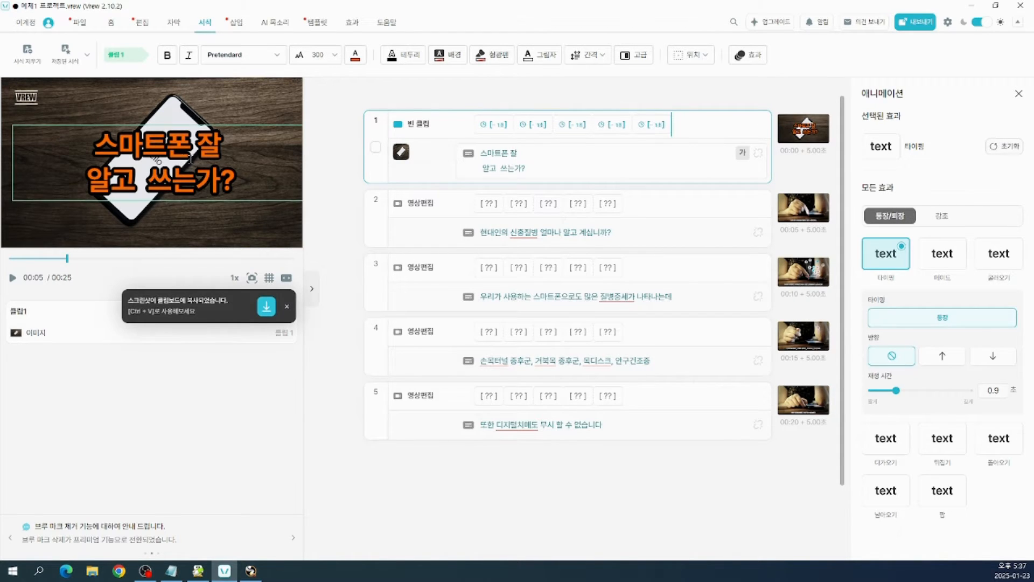
{"action": "left_click", "coordinate": [551, 58]}
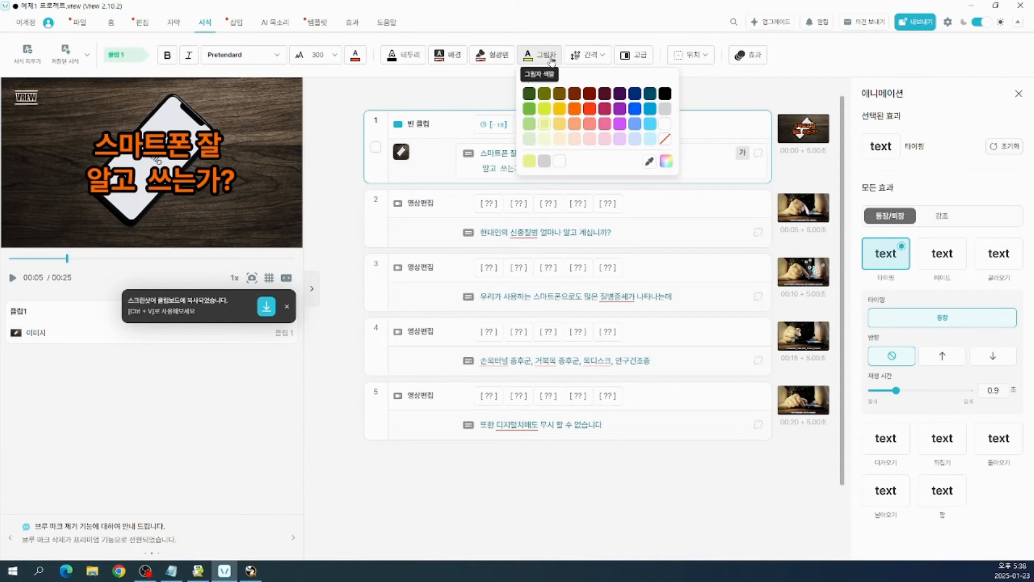
{"action": "left_click", "coordinate": [666, 110]}
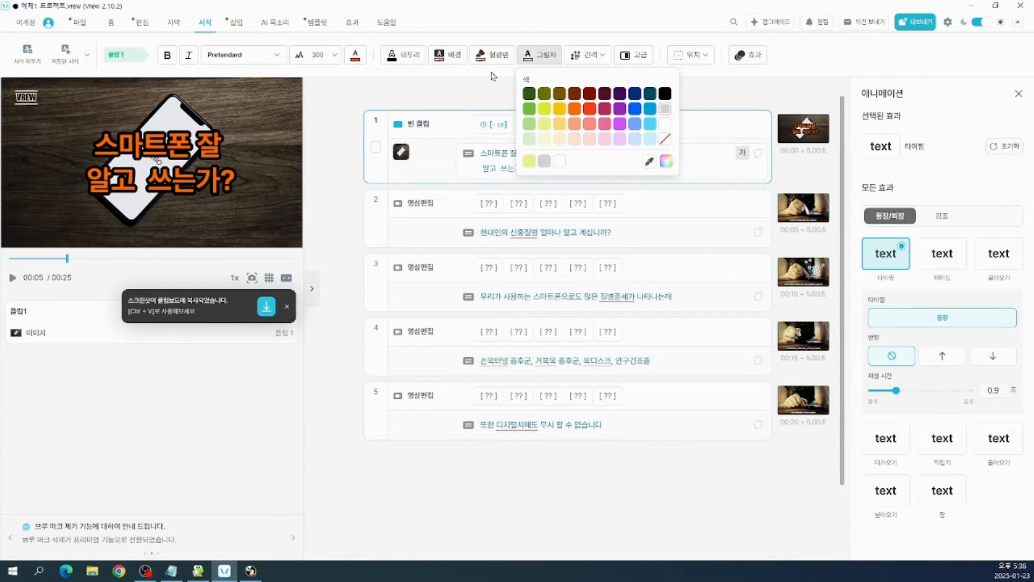
Remove the outline from the clip 1 title and inspect its shadow in the preview.
{"action": "left_click", "coordinate": [405, 56]}
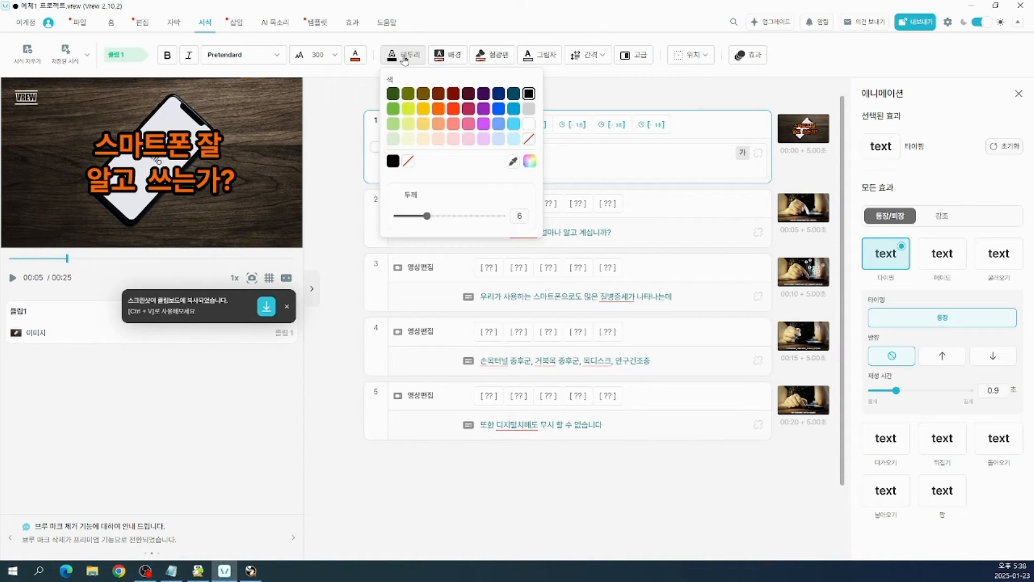
{"action": "left_click", "coordinate": [531, 142]}
{"action": "left_click", "coordinate": [401, 56]}
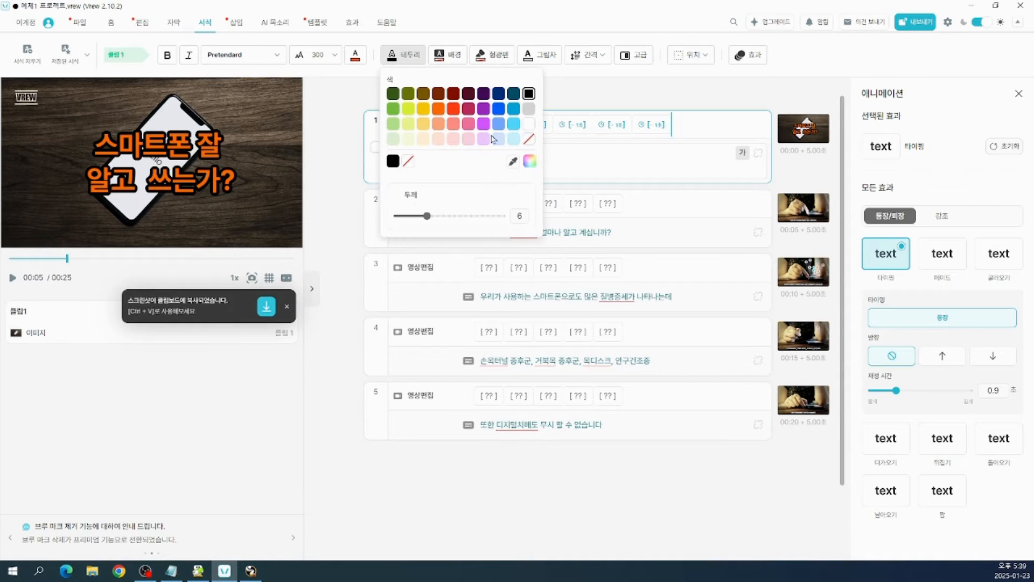
{"action": "left_click", "coordinate": [530, 140]}
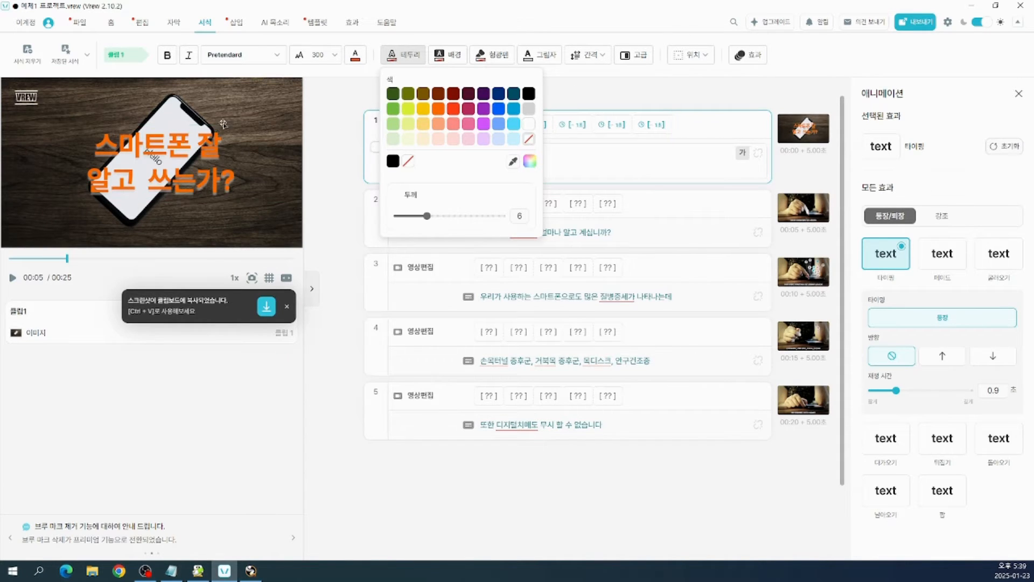
{"action": "left_click", "coordinate": [185, 191]}
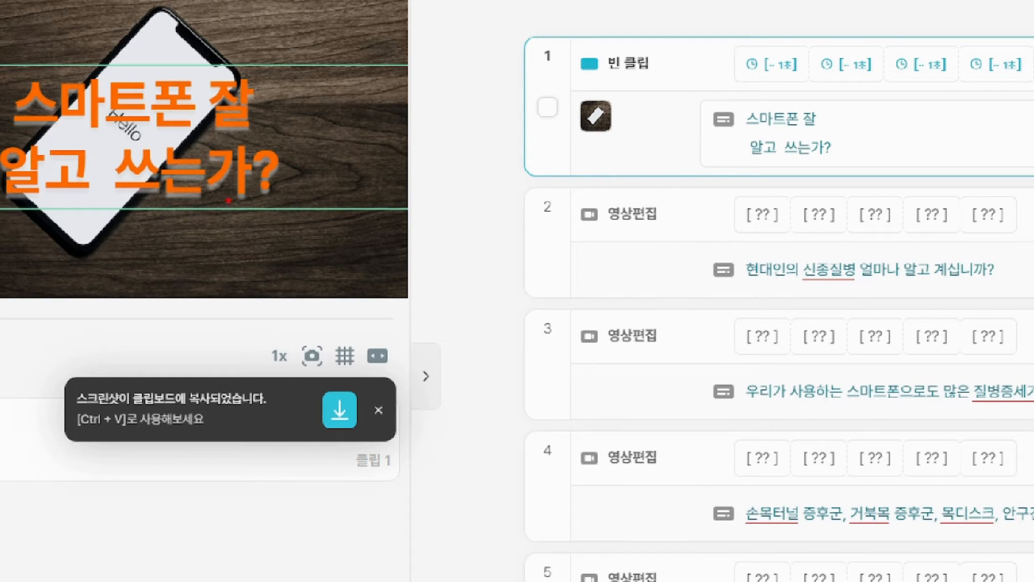
{"action": "left_click_drag", "start_coordinate": [149, 163], "coordinate": [153, 99]}
{"action": "key", "text": "Escape"}
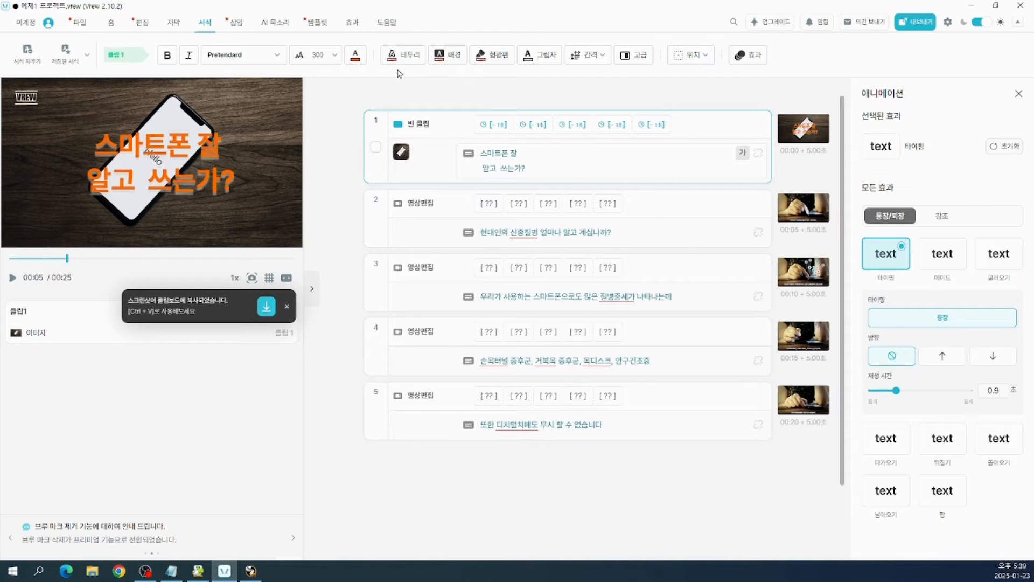
Give the clip 1 title a black outline.
{"action": "left_click", "coordinate": [406, 54]}
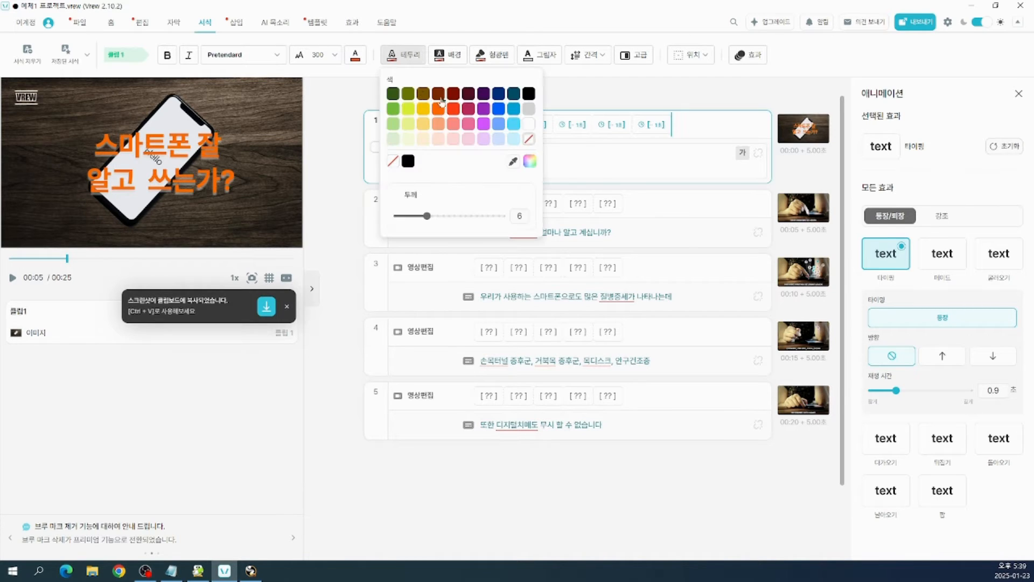
{"action": "left_click", "coordinate": [529, 95]}
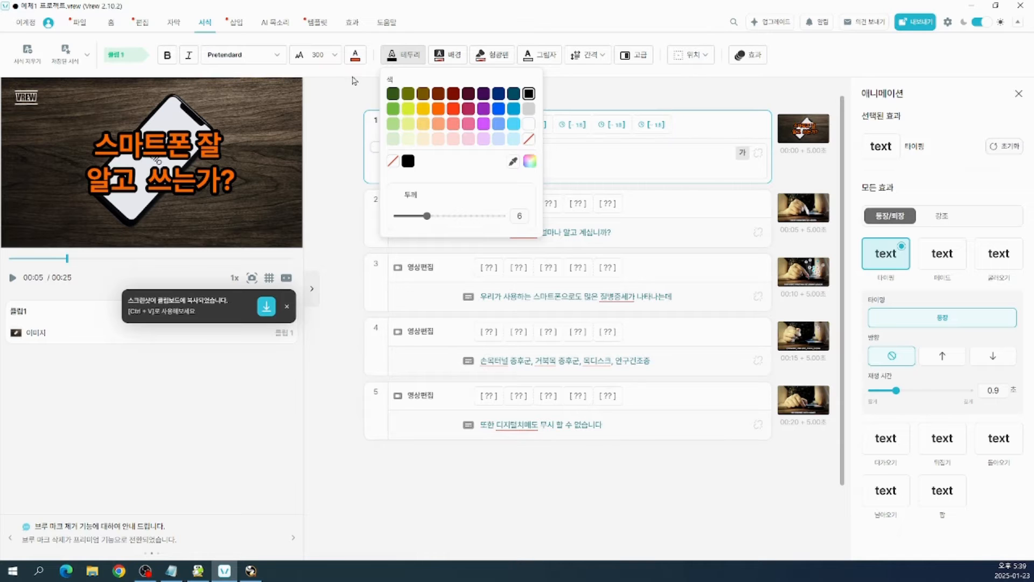
{"action": "left_click", "coordinate": [563, 90]}
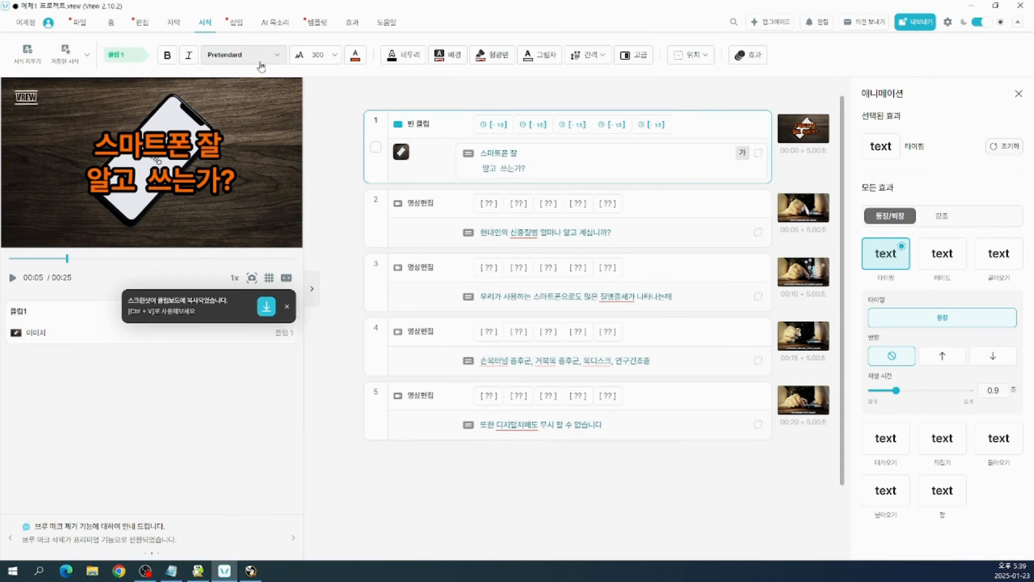
Try the 넥슨 배찌체 font on the clip 1 title.
{"action": "left_click", "coordinate": [295, 48]}
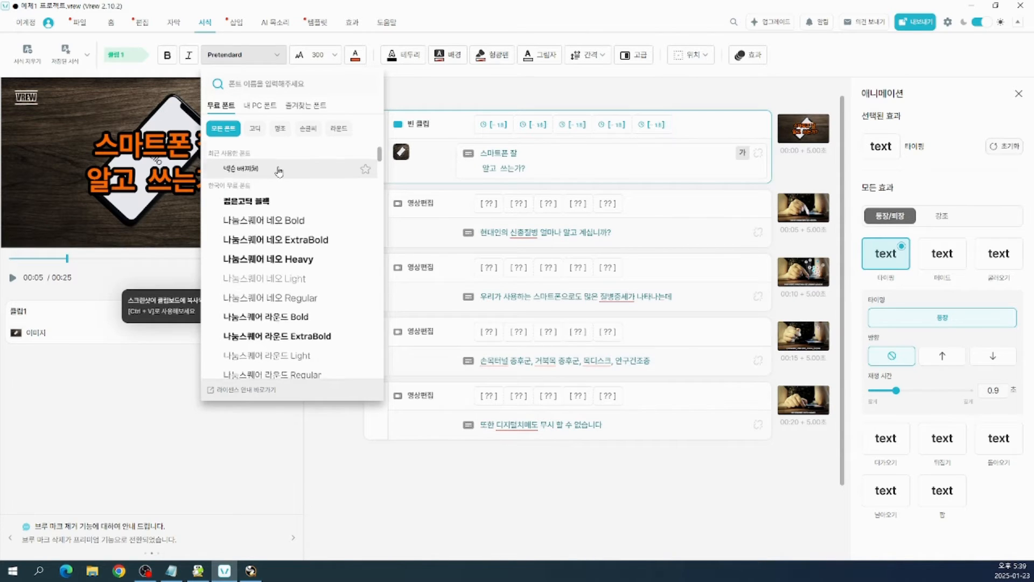
{"action": "scroll", "coordinate": [277, 172], "scroll_direction": "down", "scroll_amount": 1}
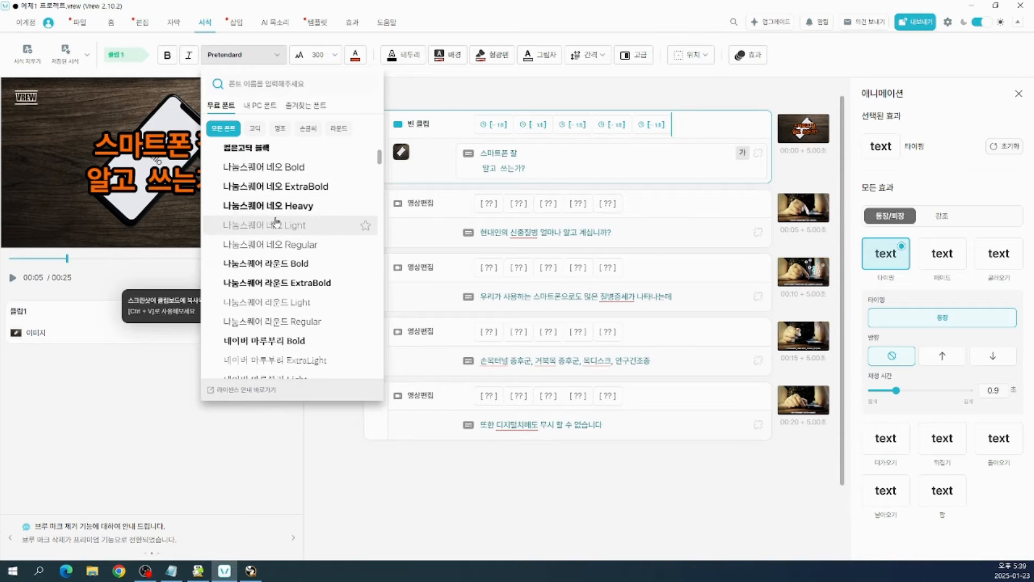
{"action": "scroll", "coordinate": [277, 221], "scroll_direction": "down", "scroll_amount": 2}
{"action": "scroll", "coordinate": [275, 221], "scroll_direction": "down", "scroll_amount": 2}
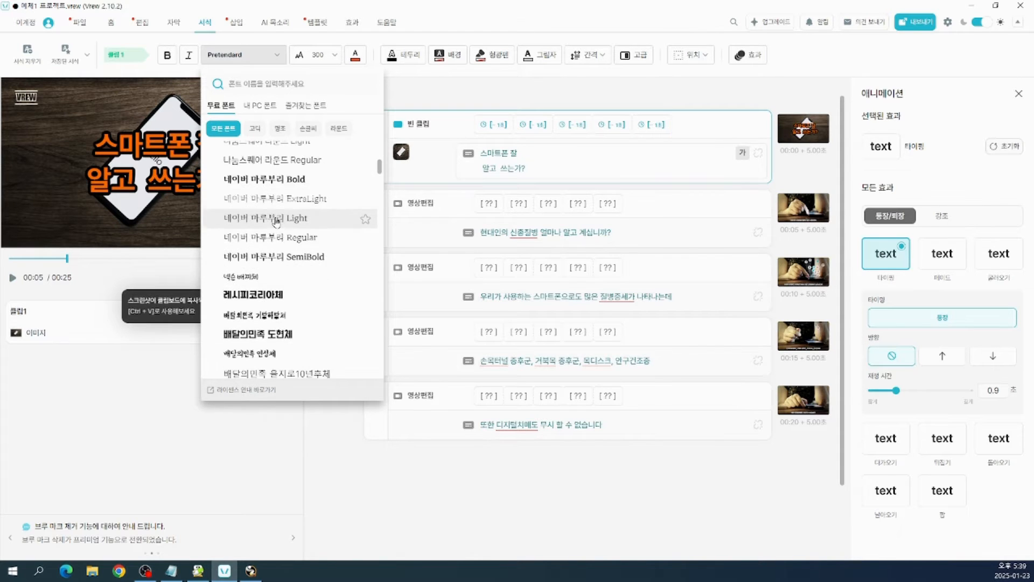
{"action": "left_click", "coordinate": [260, 225]}
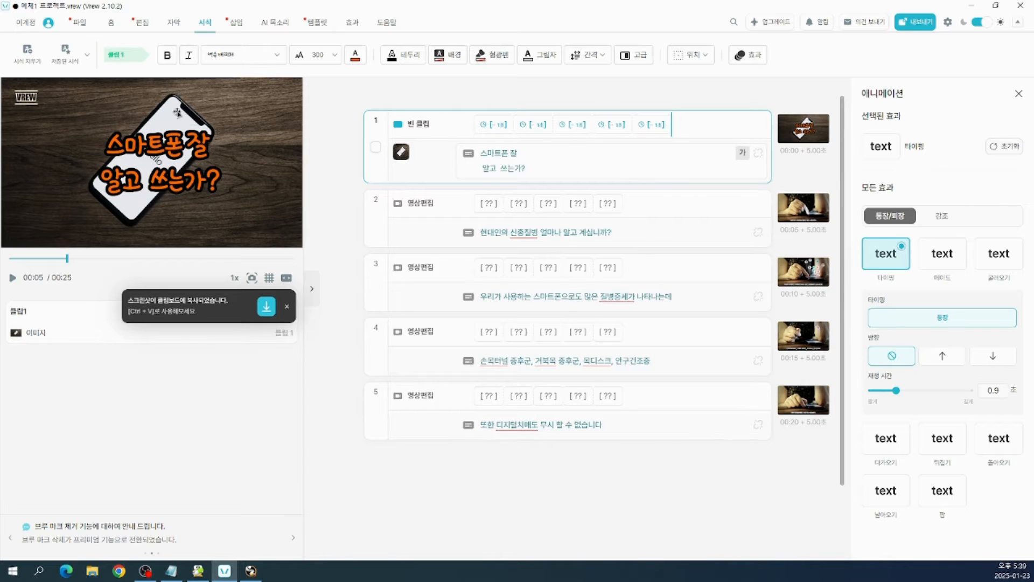
Try the 배달의민족 도현체 font on the clip 1 title.
{"action": "left_click", "coordinate": [278, 58]}
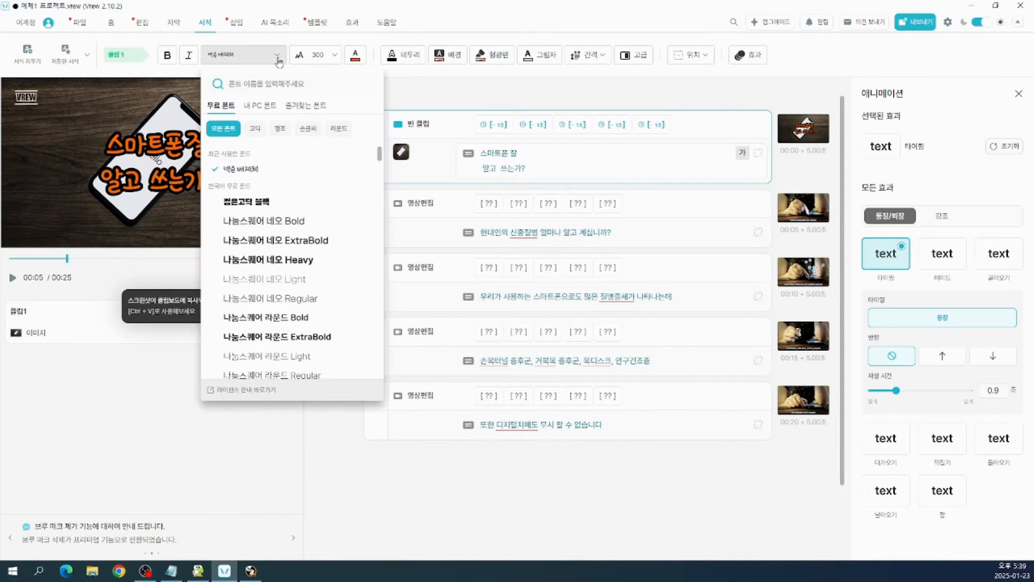
{"action": "scroll", "coordinate": [284, 216], "scroll_direction": "down", "scroll_amount": 2}
{"action": "scroll", "coordinate": [284, 219], "scroll_direction": "down", "scroll_amount": 3}
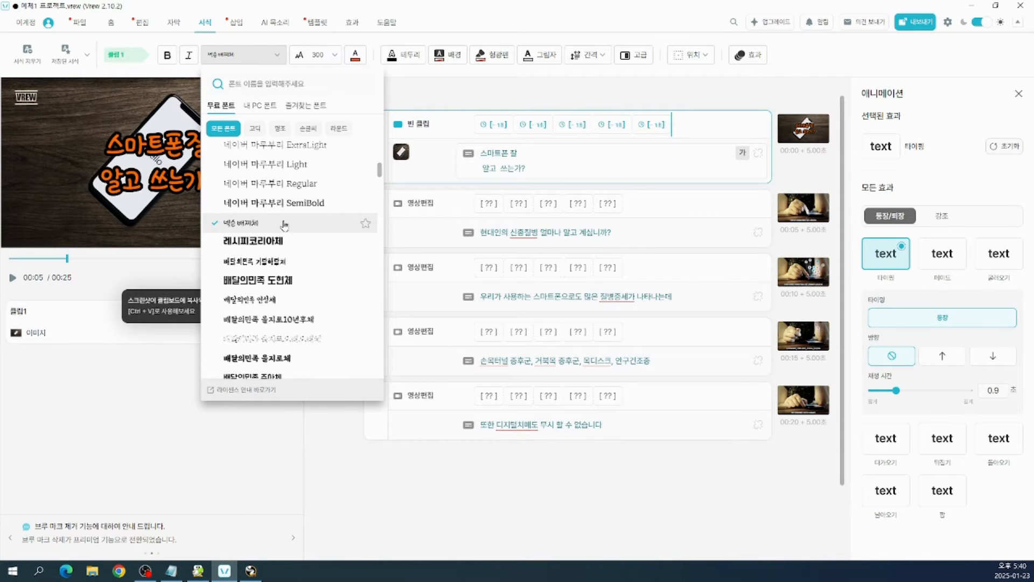
{"action": "left_click", "coordinate": [275, 281]}
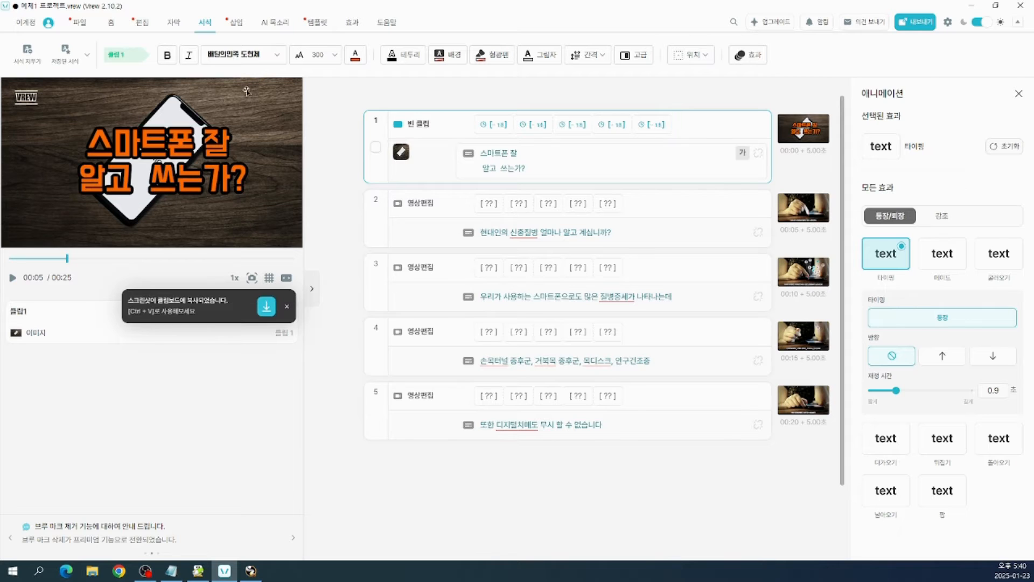
Set the clip 1 title's font to 여기어때 잘난체.
{"action": "left_click", "coordinate": [276, 55]}
{"action": "scroll", "coordinate": [273, 205], "scroll_direction": "down", "scroll_amount": 2}
{"action": "scroll", "coordinate": [273, 205], "scroll_direction": "down", "scroll_amount": 5}
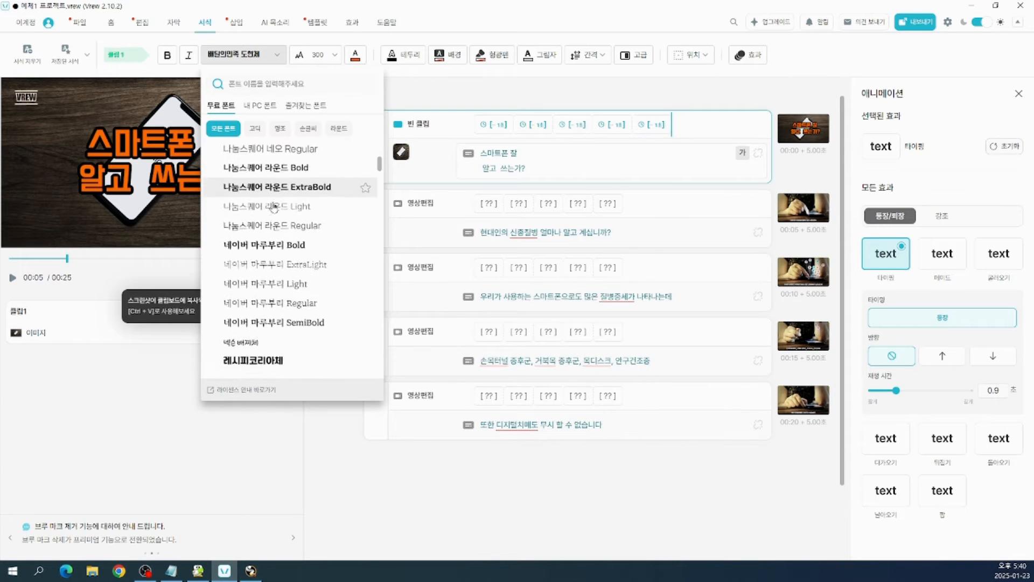
{"action": "scroll", "coordinate": [273, 205], "scroll_direction": "down", "scroll_amount": 3}
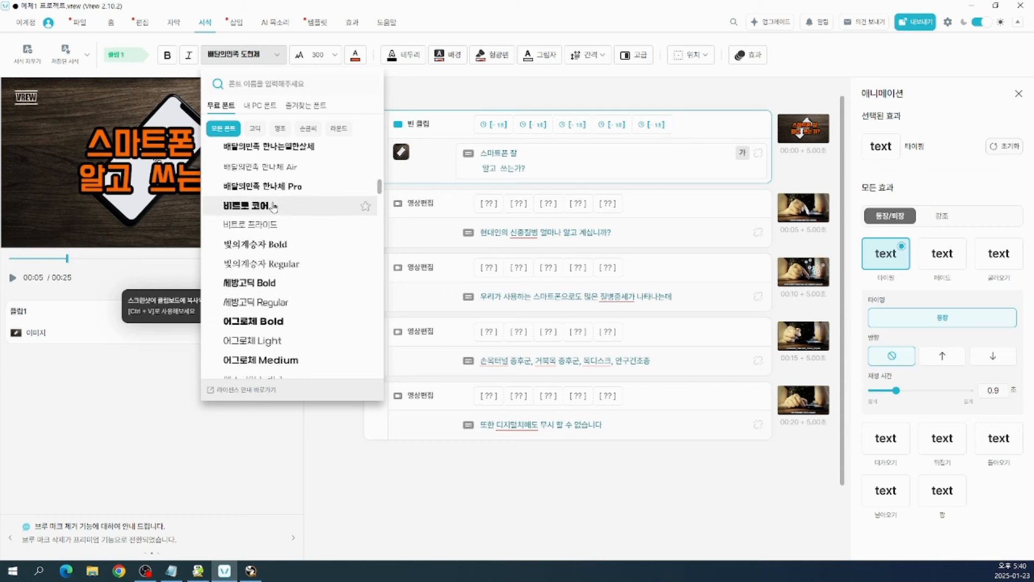
{"action": "scroll", "coordinate": [273, 206], "scroll_direction": "down", "scroll_amount": 5}
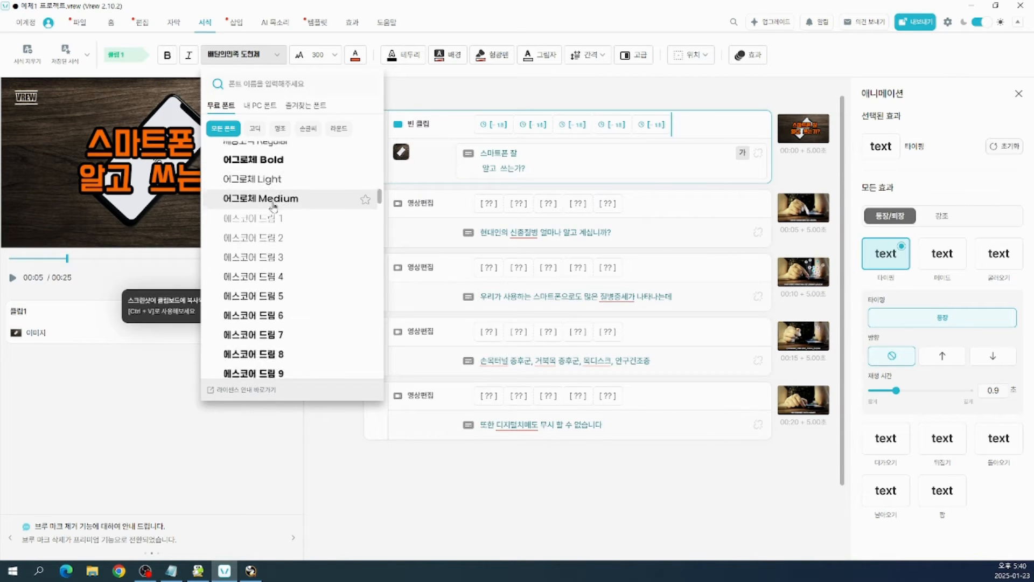
{"action": "scroll", "coordinate": [270, 265], "scroll_direction": "down", "scroll_amount": 2}
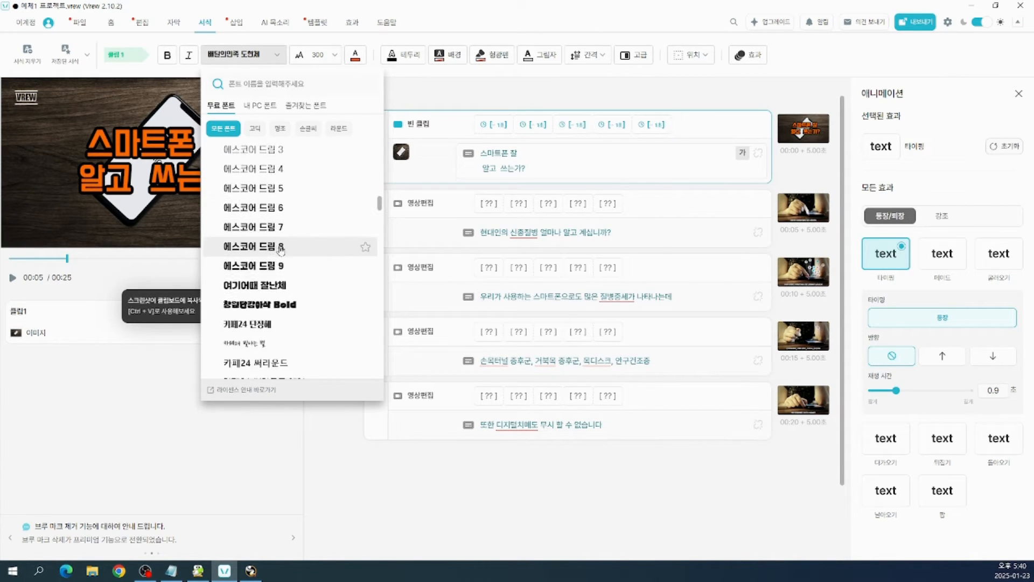
{"action": "left_click", "coordinate": [263, 285]}
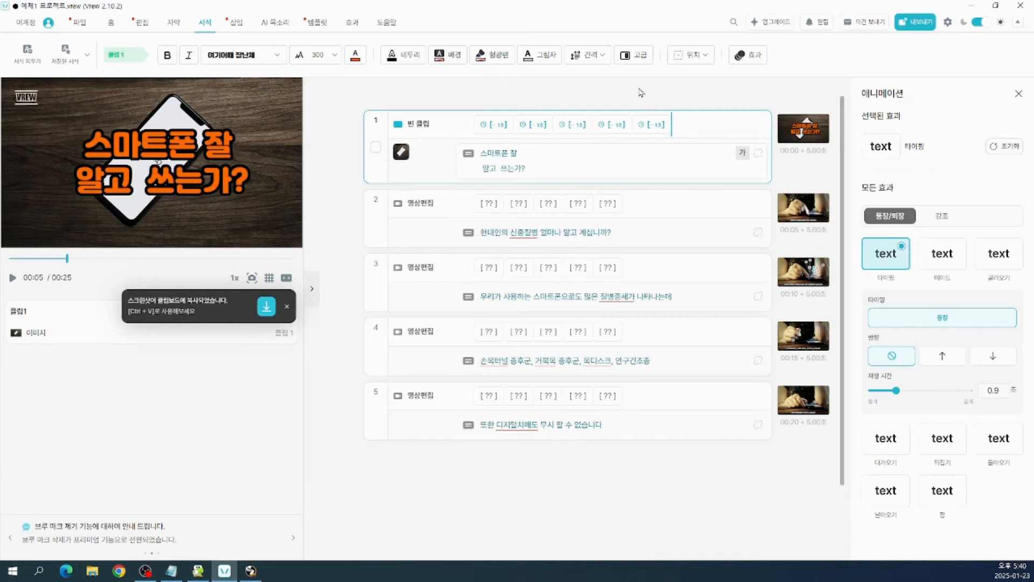
Open the advanced formatting for clip 1 and save the title's current format as a reusable 저장된 서식.
{"action": "left_click", "coordinate": [637, 60]}
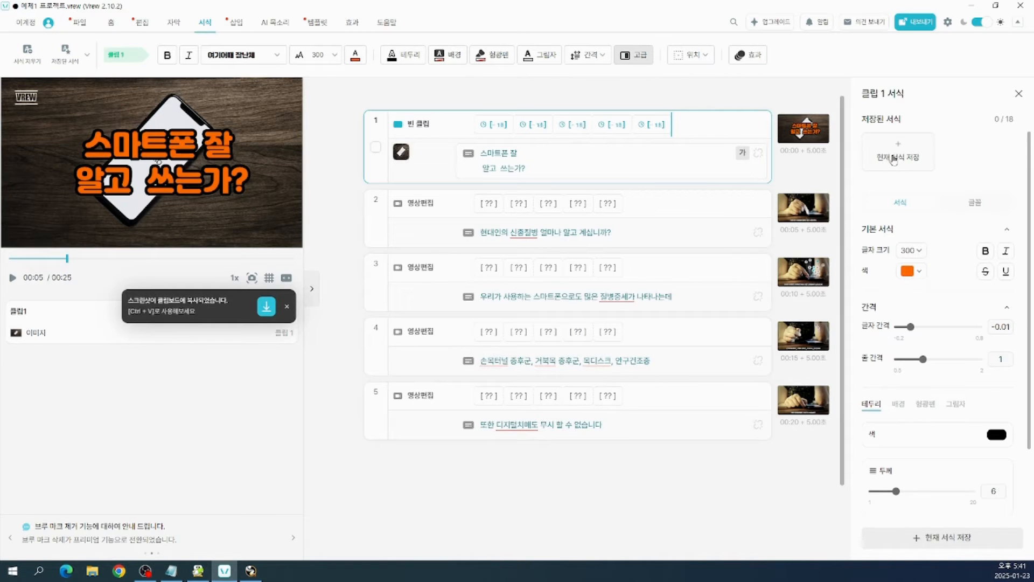
{"action": "left_click", "coordinate": [801, 141]}
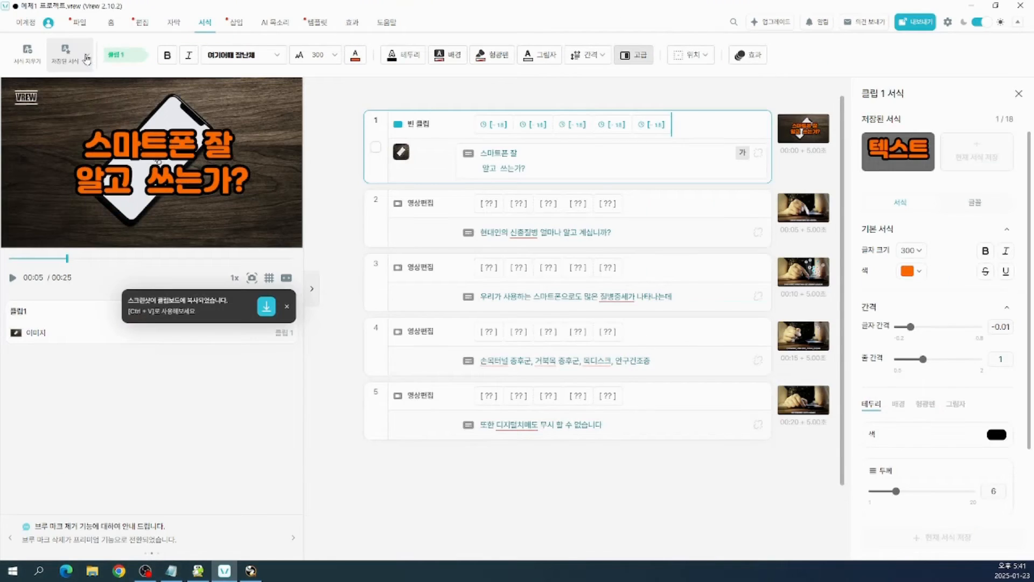
Examine the saved format and its delete option, and close the list without deleting it.
{"action": "left_click", "coordinate": [116, 62]}
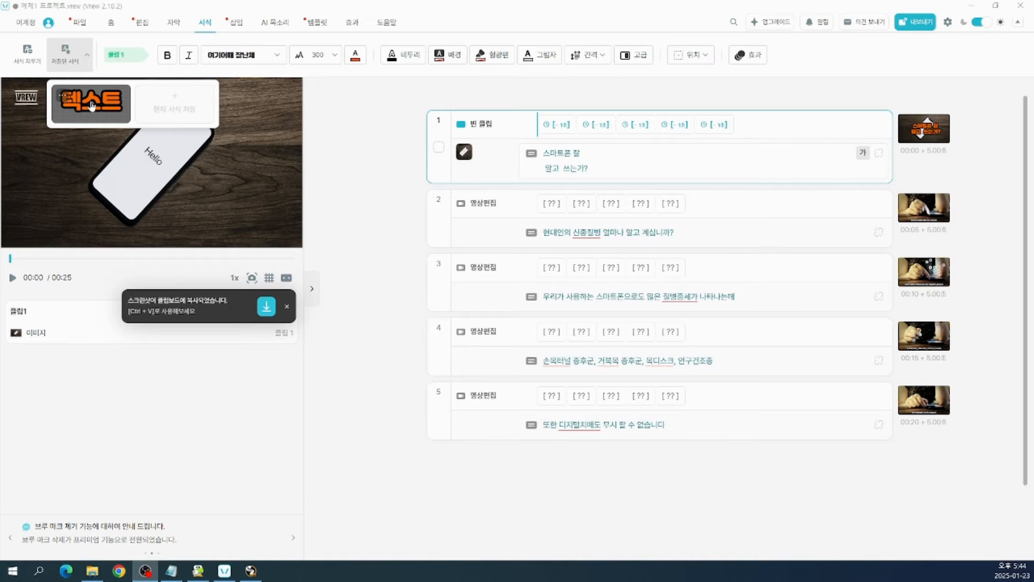
{"action": "left_click", "coordinate": [62, 100]}
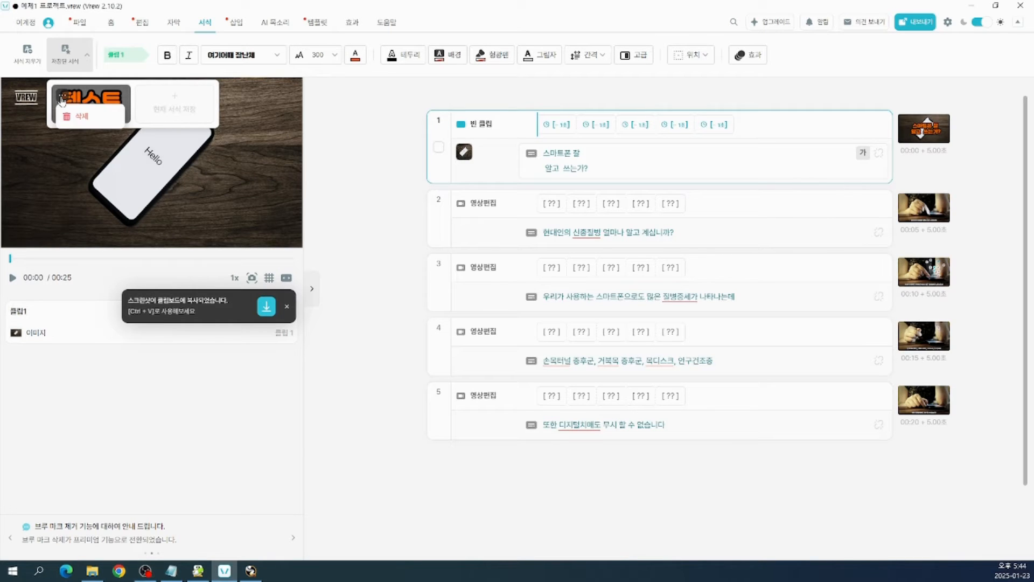
{"action": "left_click", "coordinate": [83, 125]}
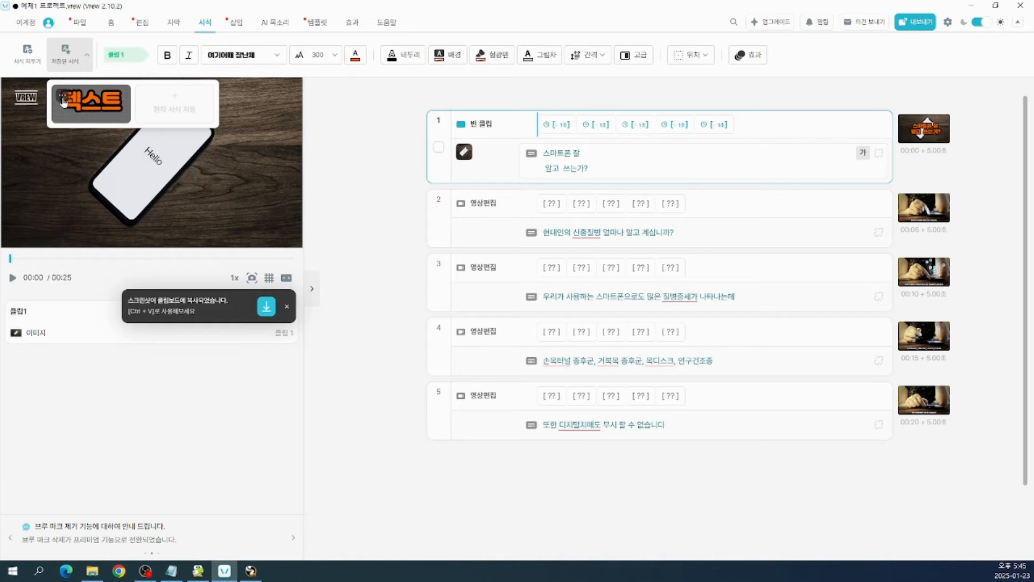
{"action": "left_click", "coordinate": [63, 101]}
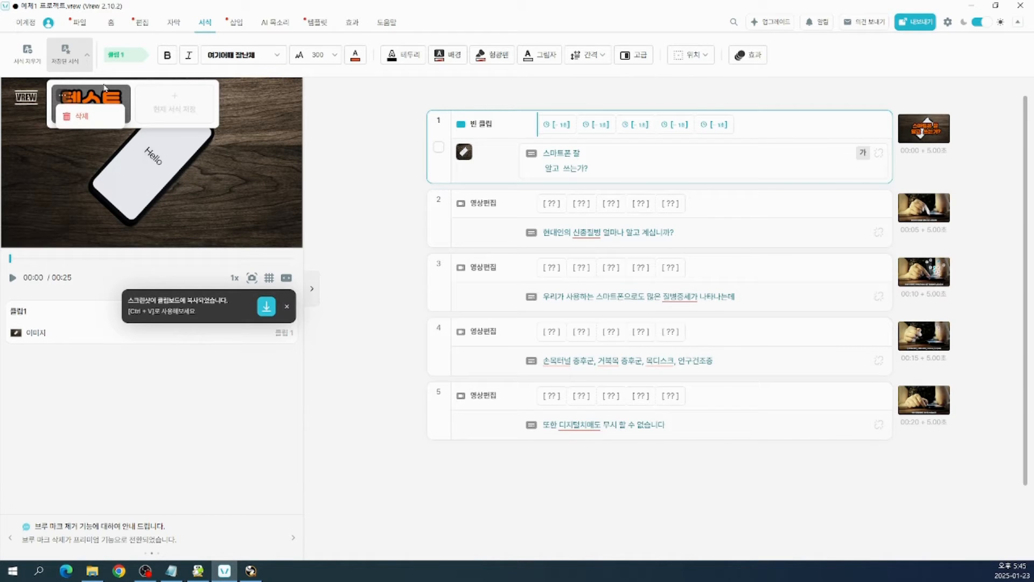
{"action": "left_click", "coordinate": [108, 110]}
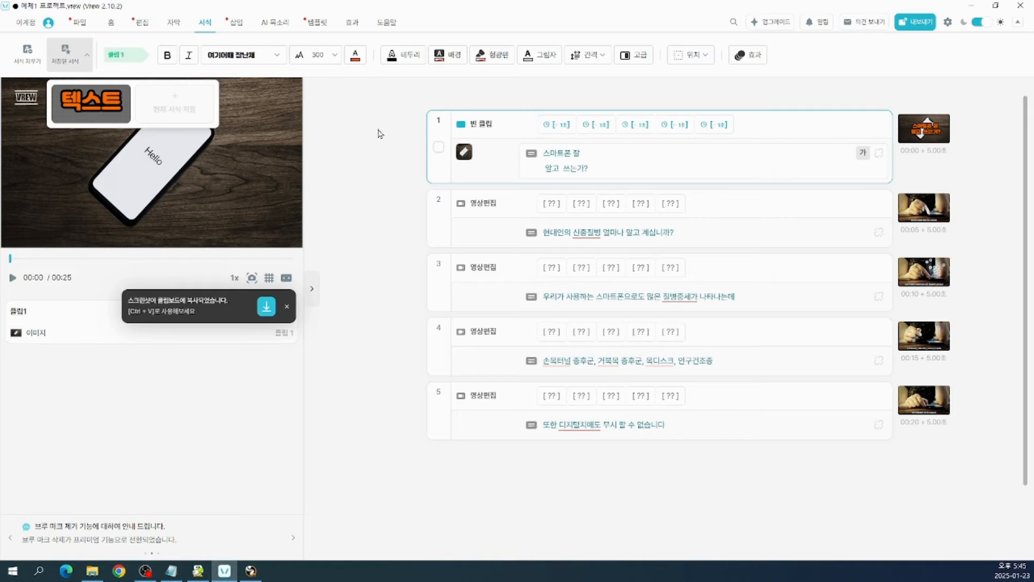
{"action": "left_click", "coordinate": [341, 152]}
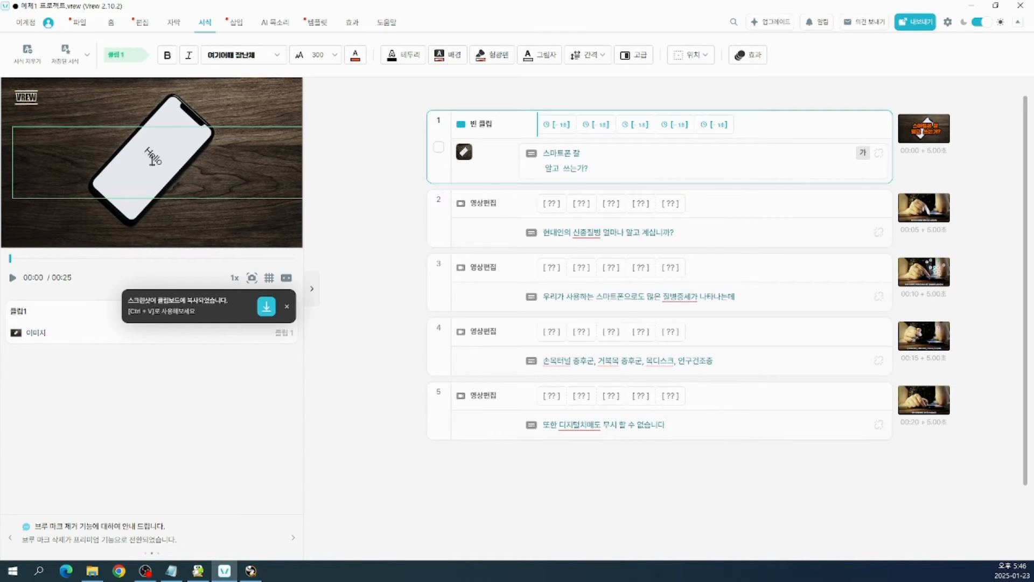
Play the start of clip 1 until the title shows, and move the title slightly up and to the left.
{"action": "left_click", "coordinate": [12, 278]}
{"action": "left_click", "coordinate": [12, 278]}
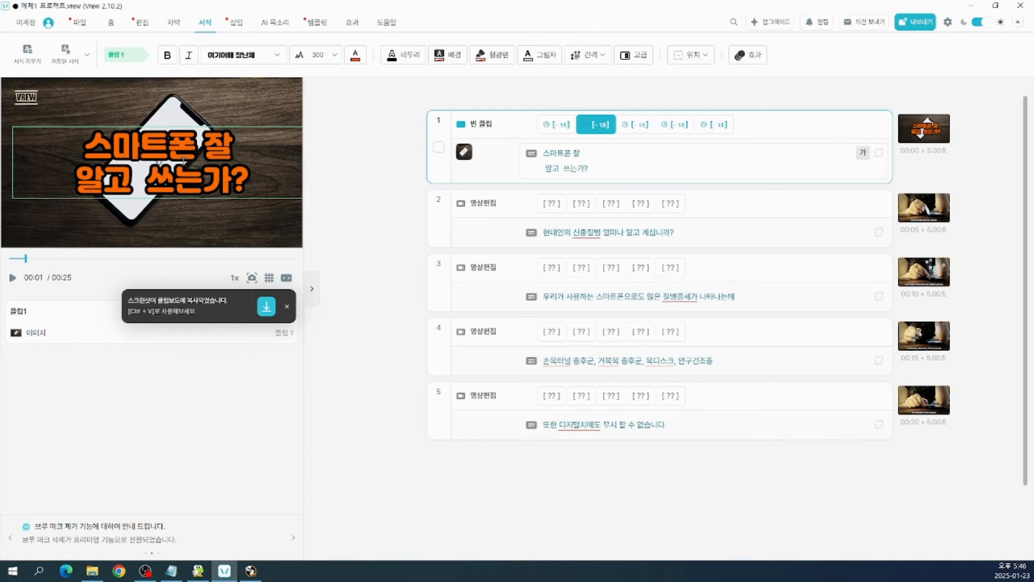
{"action": "left_click", "coordinate": [179, 128]}
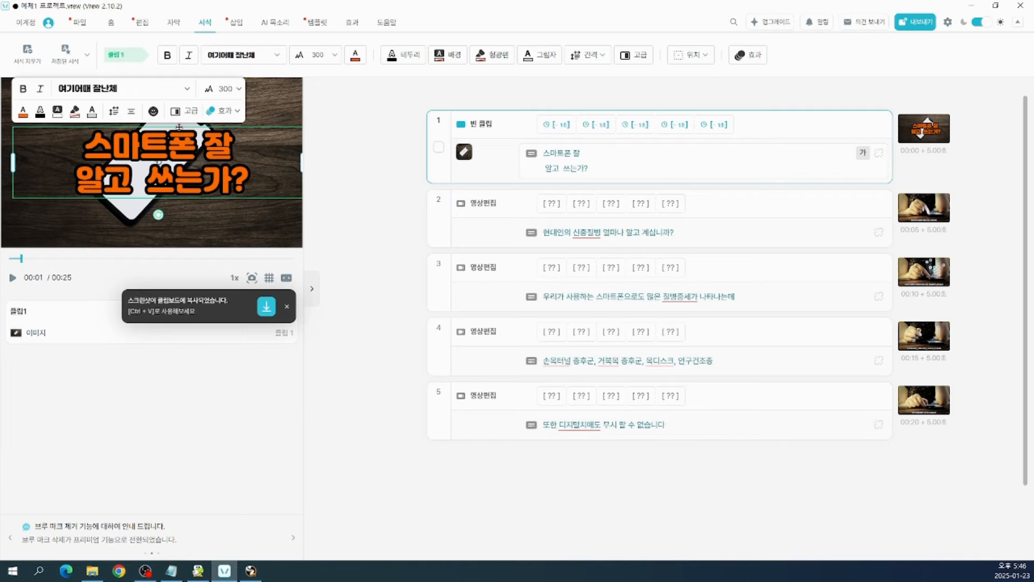
{"action": "mouse_move", "coordinate": [179, 128]}
{"action": "left_mouse_down"}
{"action": "mouse_move", "coordinate": [175, 94]}
{"action": "mouse_move", "coordinate": [174, 159]}
{"action": "mouse_move", "coordinate": [175, 125]}
{"action": "left_mouse_up"}
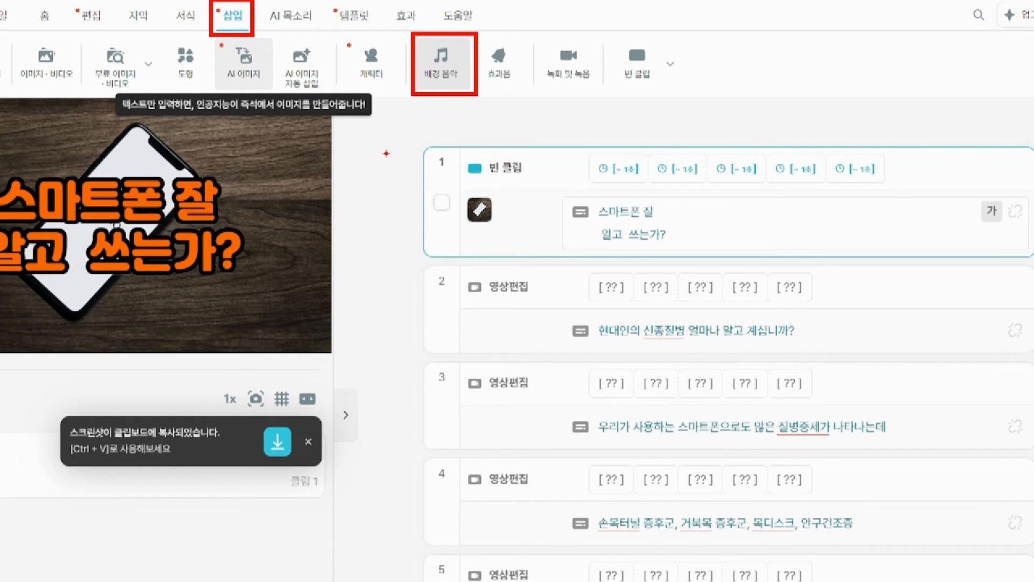
{"action": "mouse_move", "coordinate": [439, 15]}
{"action": "left_mouse_down"}
{"action": "mouse_move", "coordinate": [449, 39]}
{"action": "mouse_move", "coordinate": [467, 7]}
{"action": "left_mouse_up"}
{"action": "key", "text": "Escape"}
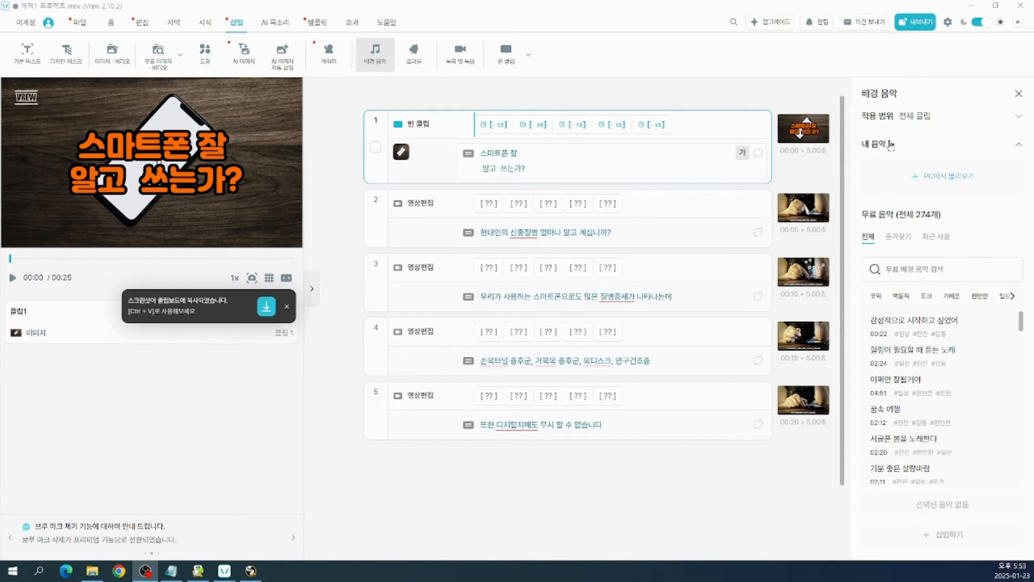
{"action": "key", "text": "ctrl+2"}
{"action": "key", "text": "ctrl+1"}
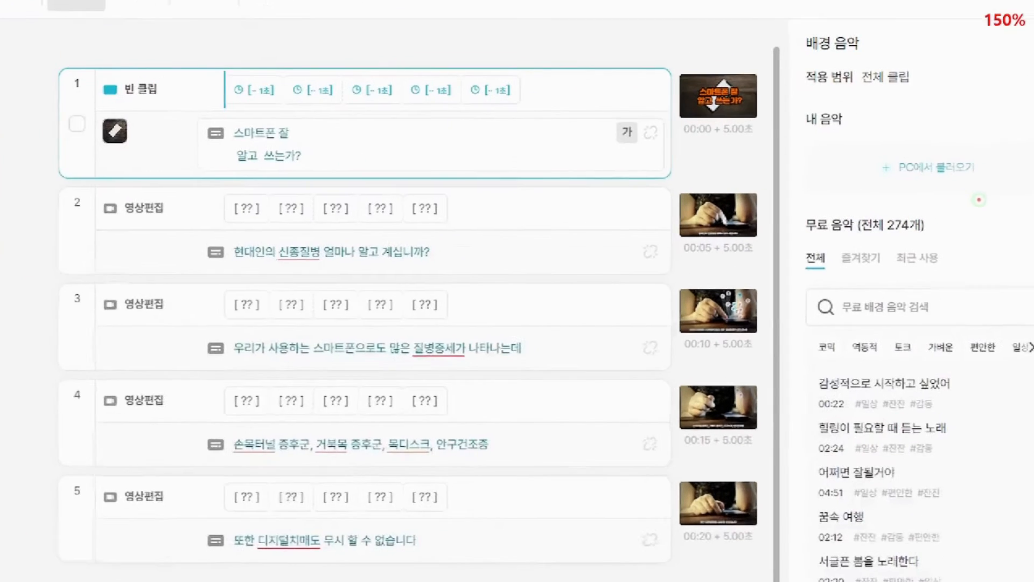
{"action": "left_click_drag", "start_coordinate": [842, 139], "coordinate": [1003, 191]}
{"action": "left_click_drag", "start_coordinate": [921, 125], "coordinate": [940, 107]}
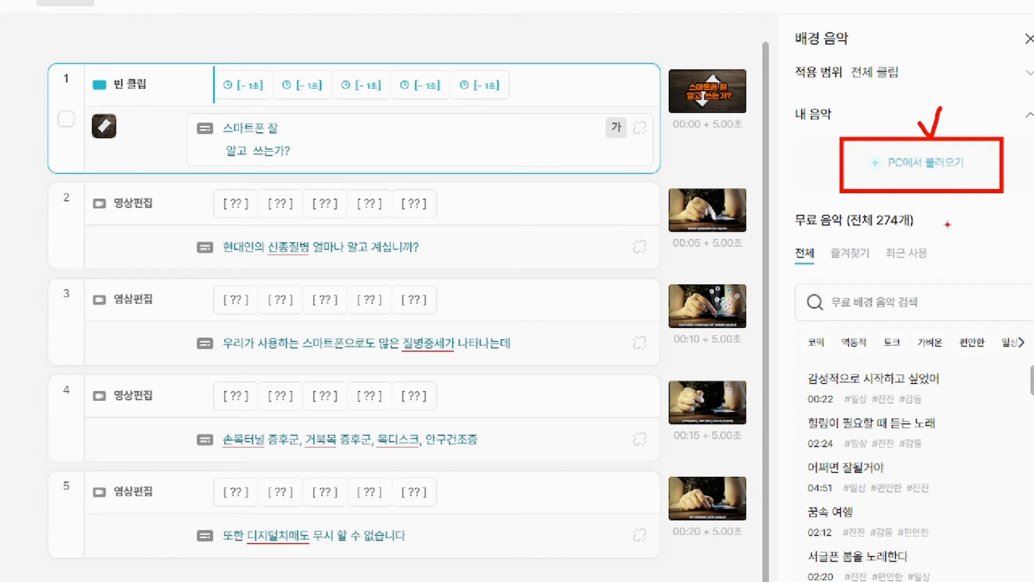
{"action": "mouse_move", "coordinate": [796, 347]}
{"action": "left_mouse_down"}
{"action": "mouse_move", "coordinate": [797, 371]}
{"action": "mouse_move", "coordinate": [935, 519]}
{"action": "mouse_move", "coordinate": [962, 581]}
{"action": "left_mouse_up"}
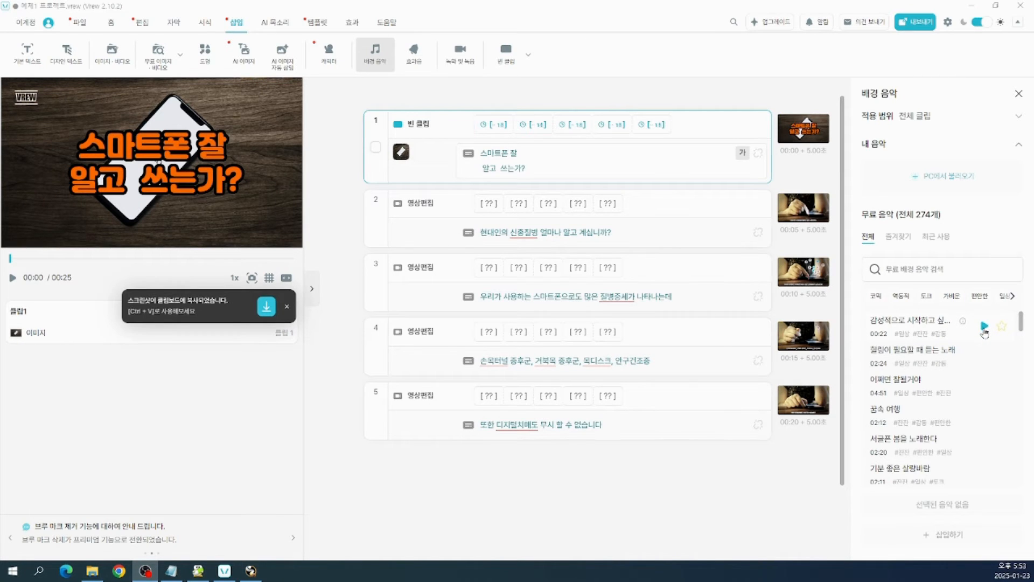
{"action": "key", "text": "ctrl"}
{"action": "key", "text": "ctrl"}
{"action": "key", "text": "ctrl"}
Preview the free tracks 감성적으로 시작하고 싶었어, 힐링이 필요할 때 듣는 노래 and 어쩌면 잘될거야, and select the first one as background music.
{"action": "left_click", "coordinate": [984, 326]}
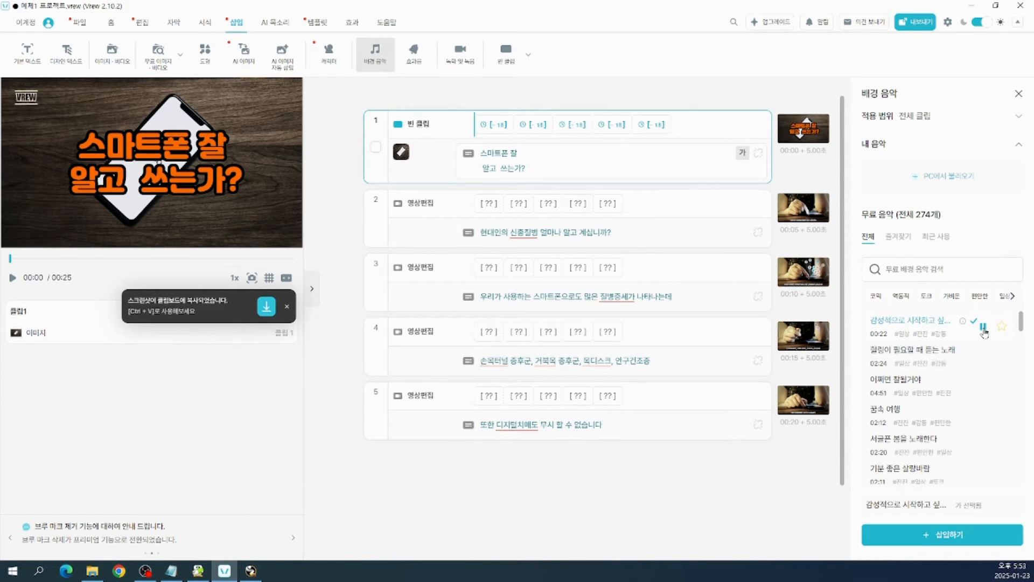
{"action": "left_click", "coordinate": [984, 327]}
{"action": "left_click", "coordinate": [984, 357]}
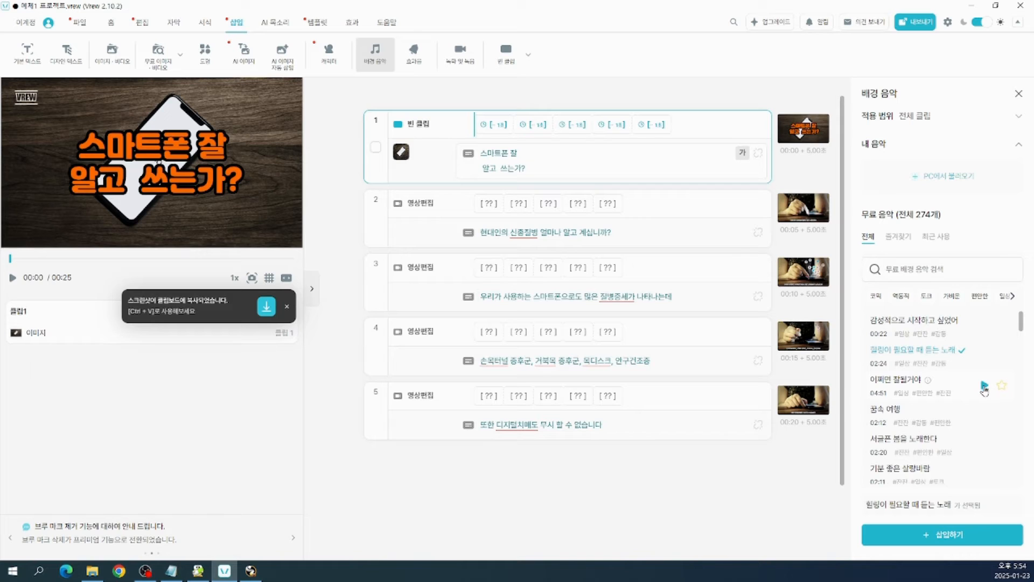
{"action": "left_click", "coordinate": [984, 386]}
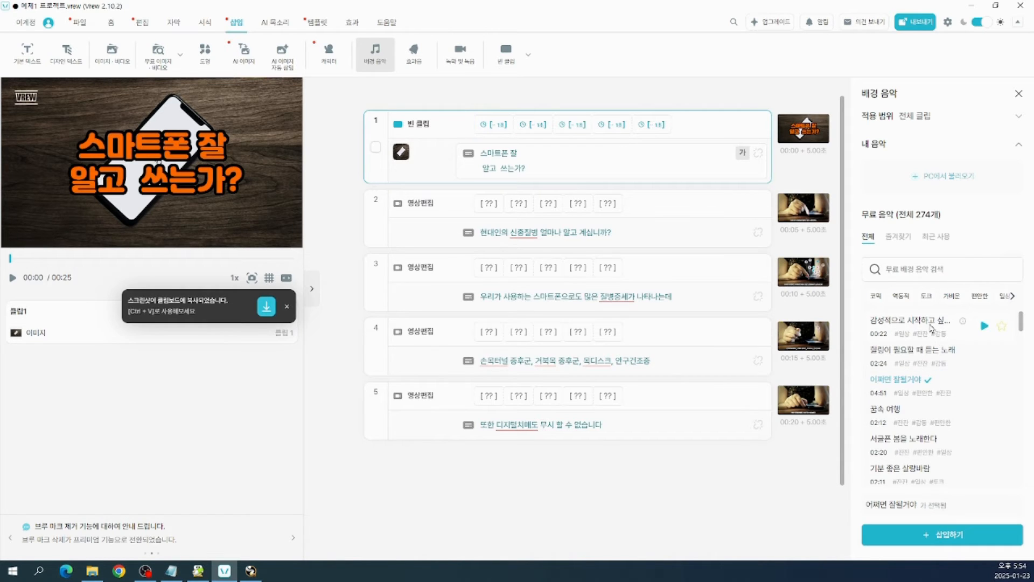
{"action": "left_click", "coordinate": [911, 323]}
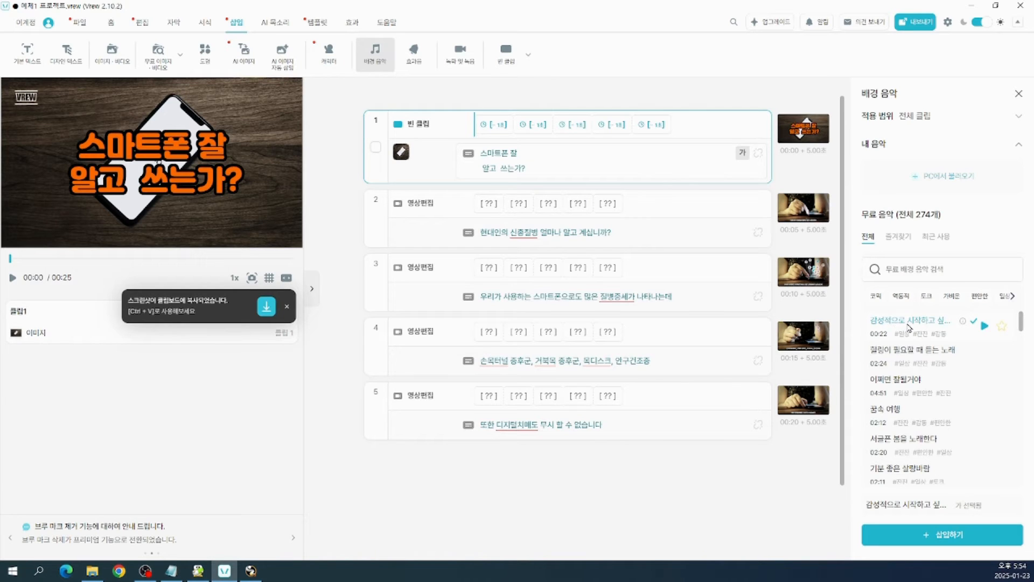
{"action": "left_click", "coordinate": [908, 323]}
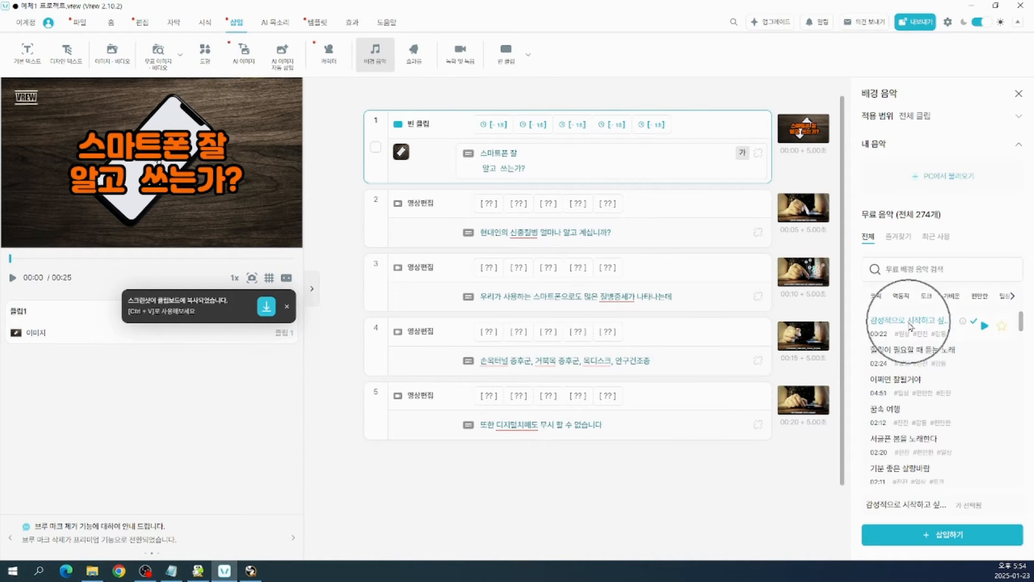
Insert the selected track as background music, and try shorter ranges from clips 2 and 4 before restoring the range to clips 1–5.
{"action": "left_click", "coordinate": [924, 548]}
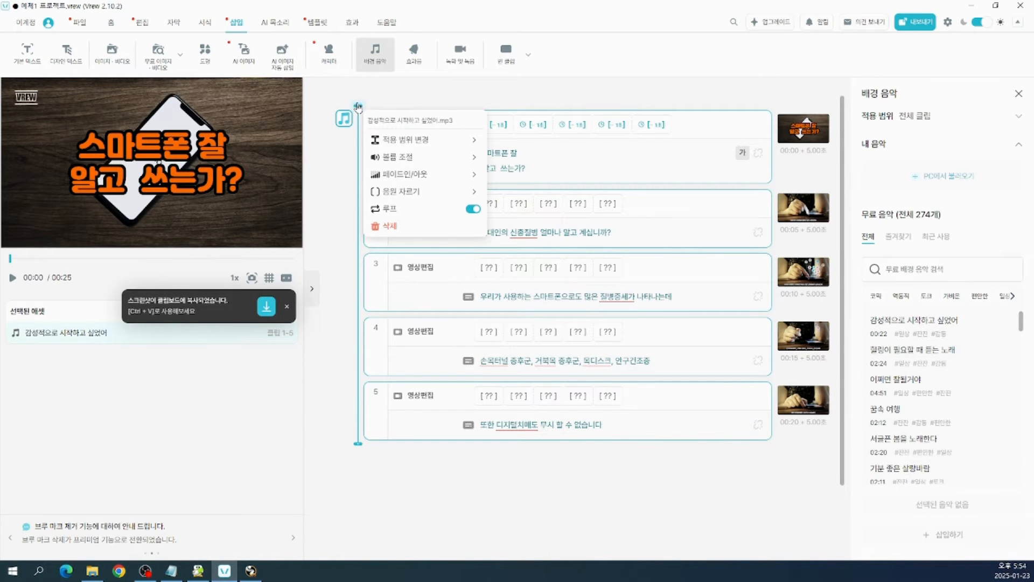
{"action": "left_click_drag", "start_coordinate": [358, 105], "coordinate": [349, 228]}
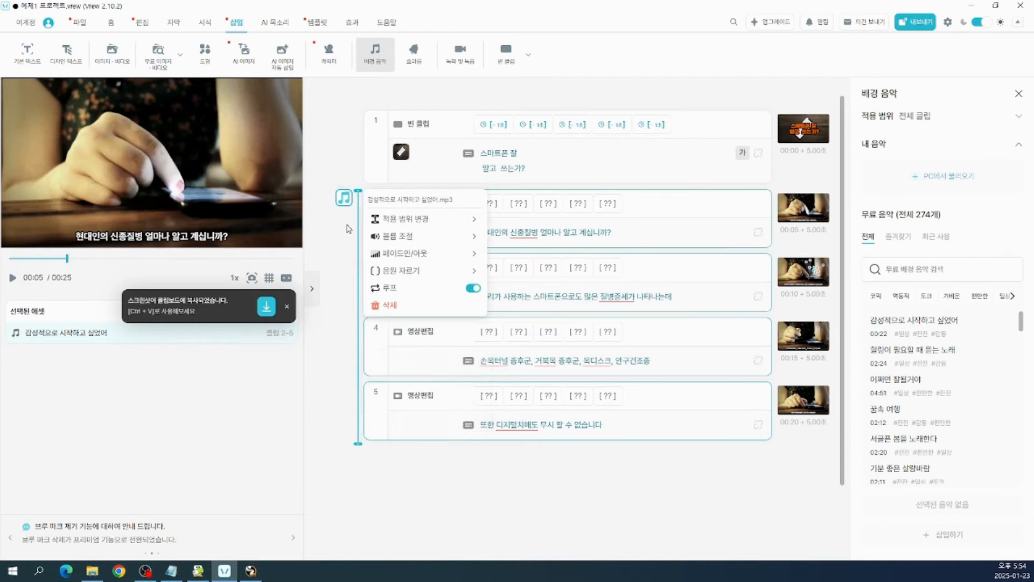
{"action": "left_click_drag", "start_coordinate": [359, 191], "coordinate": [381, 297]}
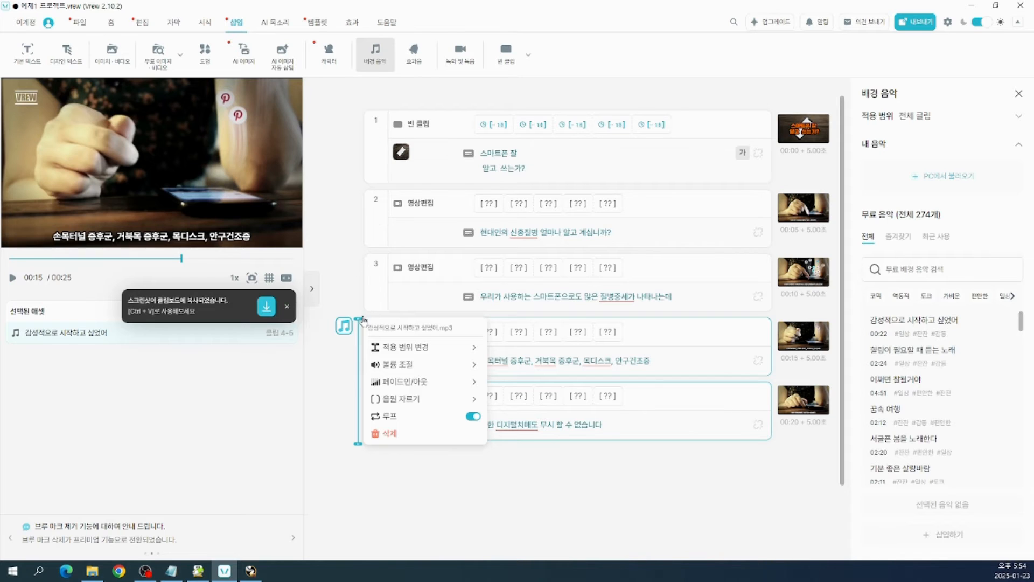
{"action": "left_click_drag", "start_coordinate": [358, 319], "coordinate": [360, 107]}
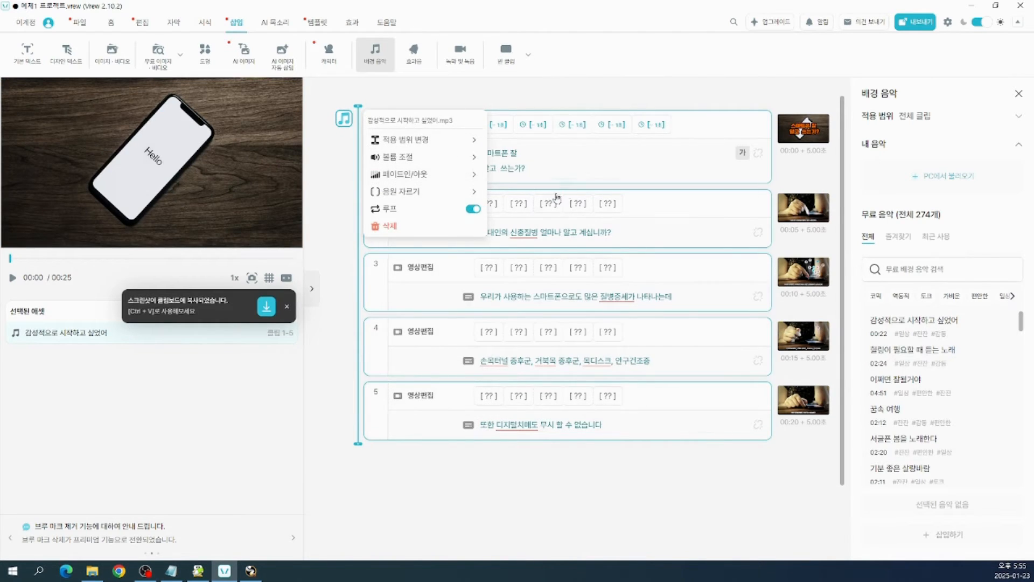
Dismiss the screenshot notice and play the video from clip 1 to check the background music.
{"action": "mouse_move", "coordinate": [530, 187]}
{"action": "left_click", "coordinate": [288, 308]}
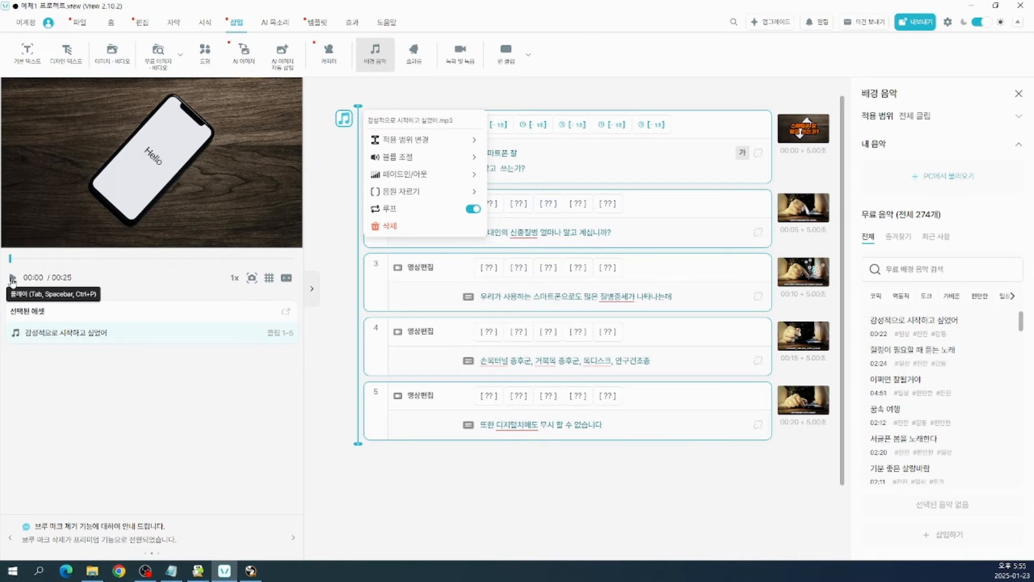
{"action": "left_click", "coordinate": [11, 279]}
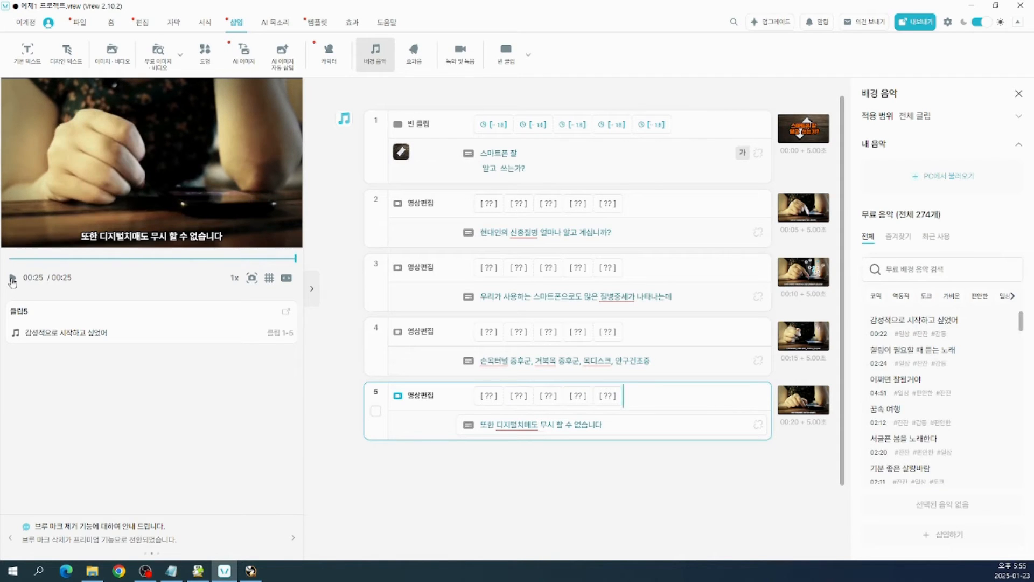
{"action": "left_click", "coordinate": [12, 279]}
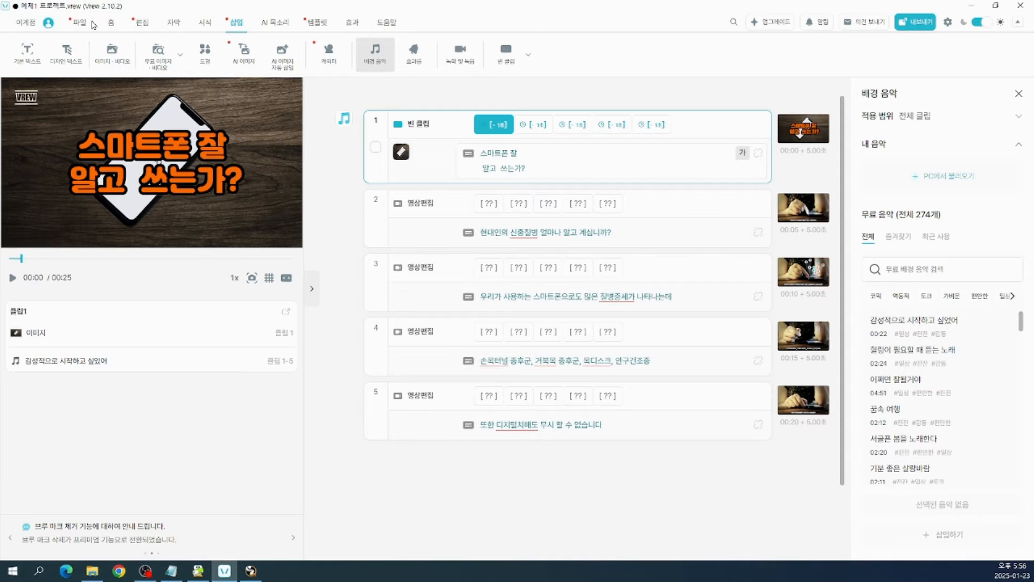
Save the project and start exporting all scenes and clips as an mp4 video at the original 640 x 360 resolution.
{"action": "left_click", "coordinate": [81, 24]}
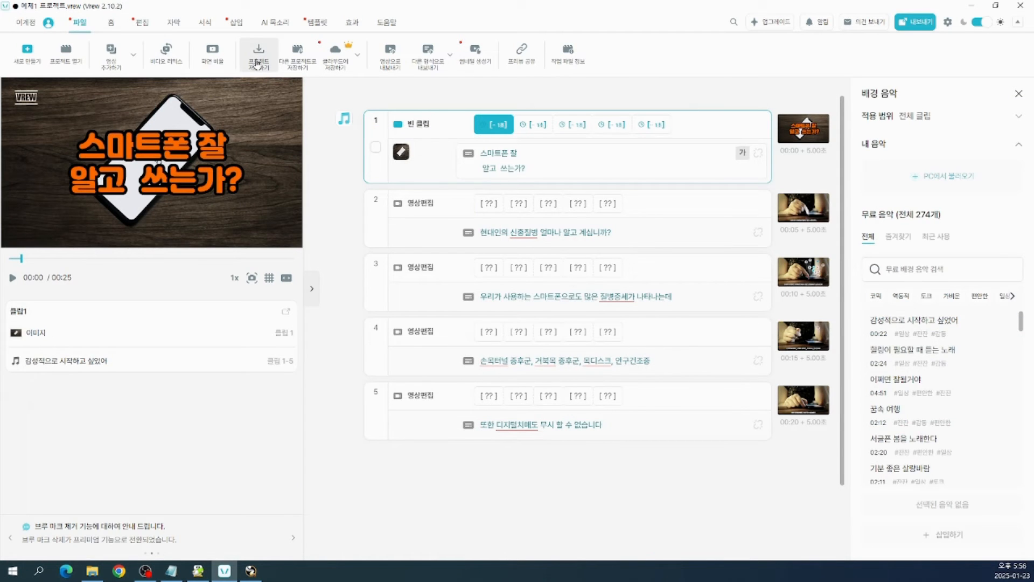
{"action": "left_click", "coordinate": [433, 109]}
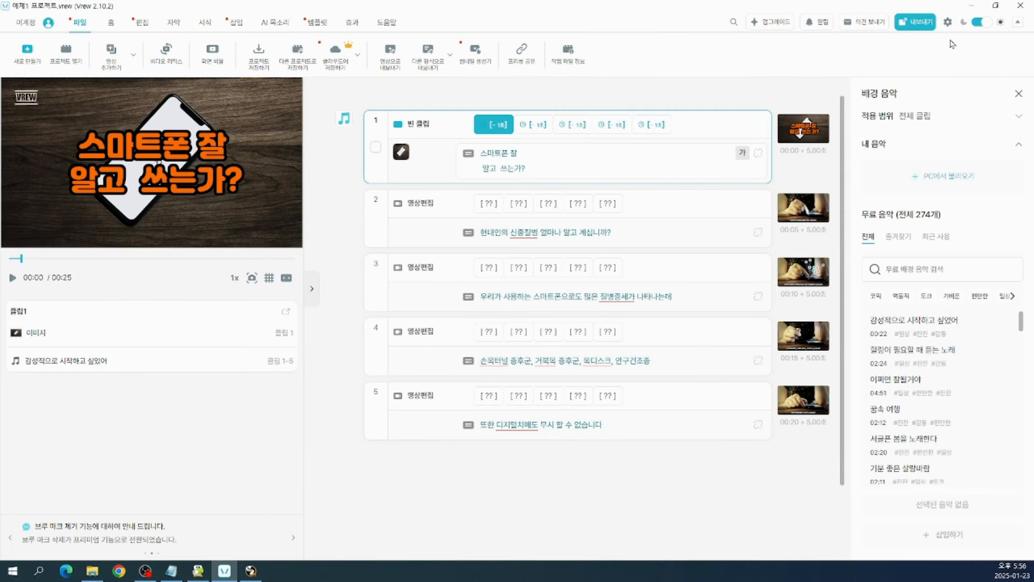
{"action": "left_click", "coordinate": [925, 53]}
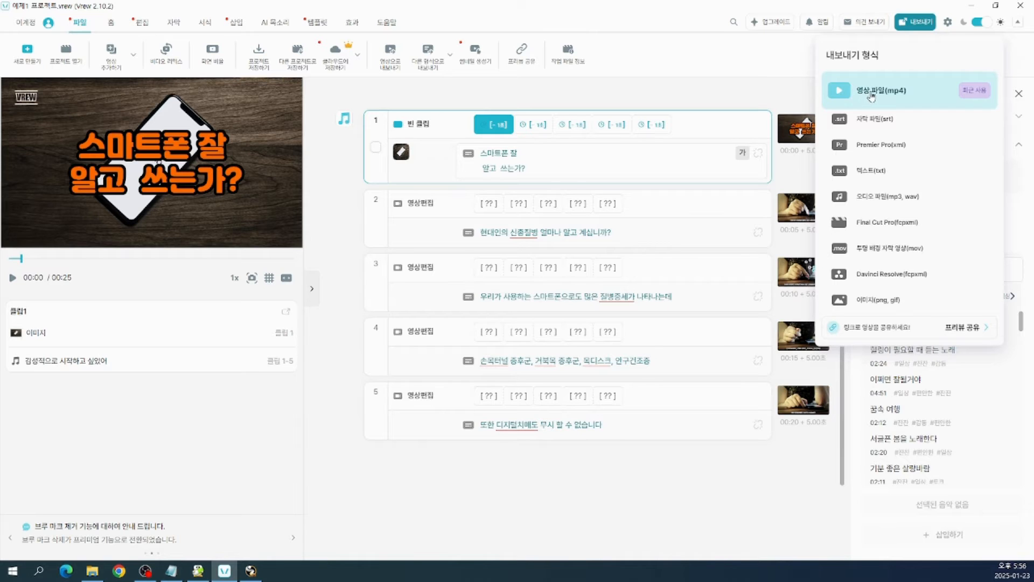
{"action": "left_click", "coordinate": [903, 98]}
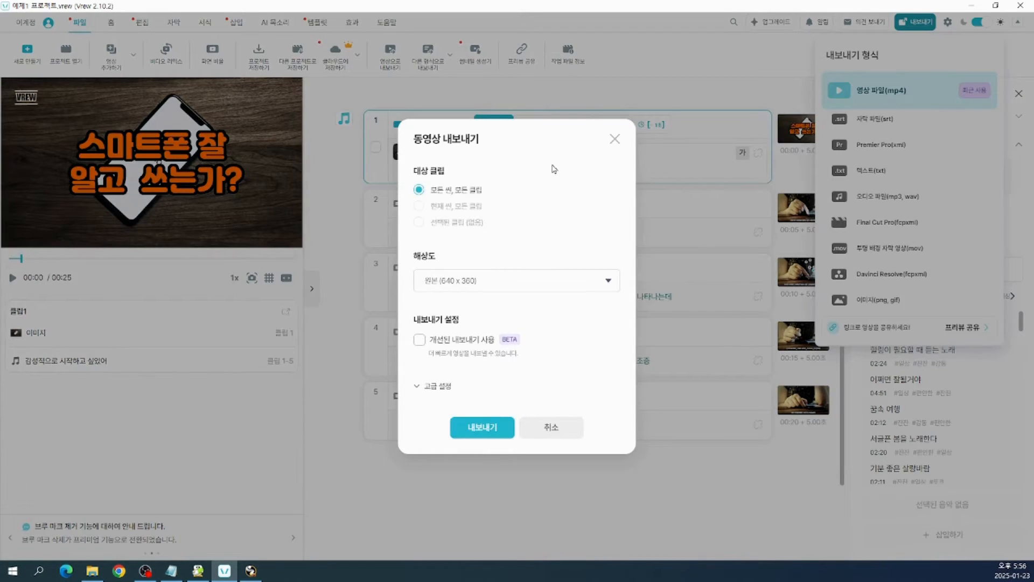
{"action": "left_click", "coordinate": [490, 431]}
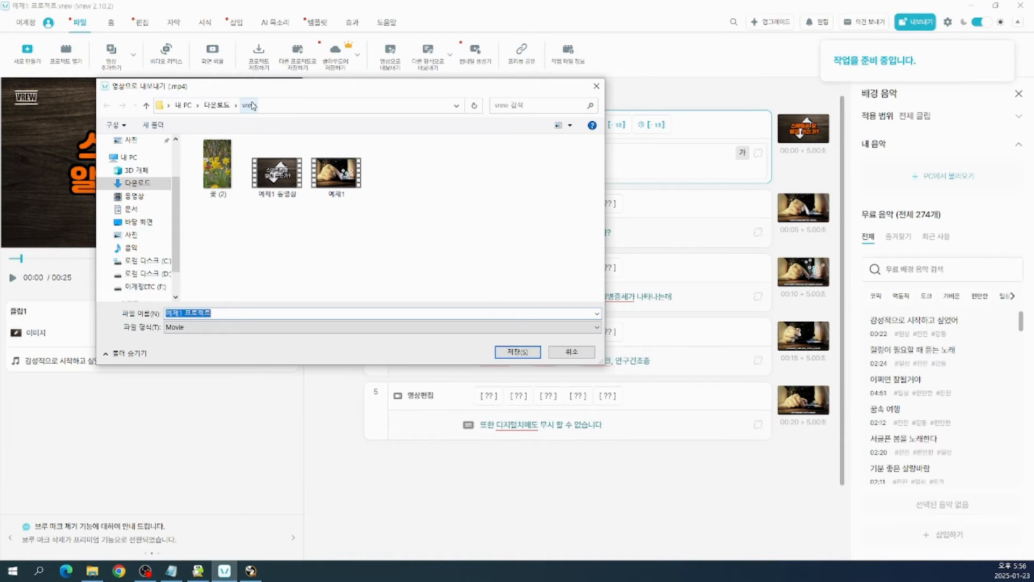
Name the exported video 예제1 동영상-1 and save it in the vrew download folder.
{"action": "left_click", "coordinate": [232, 312]}
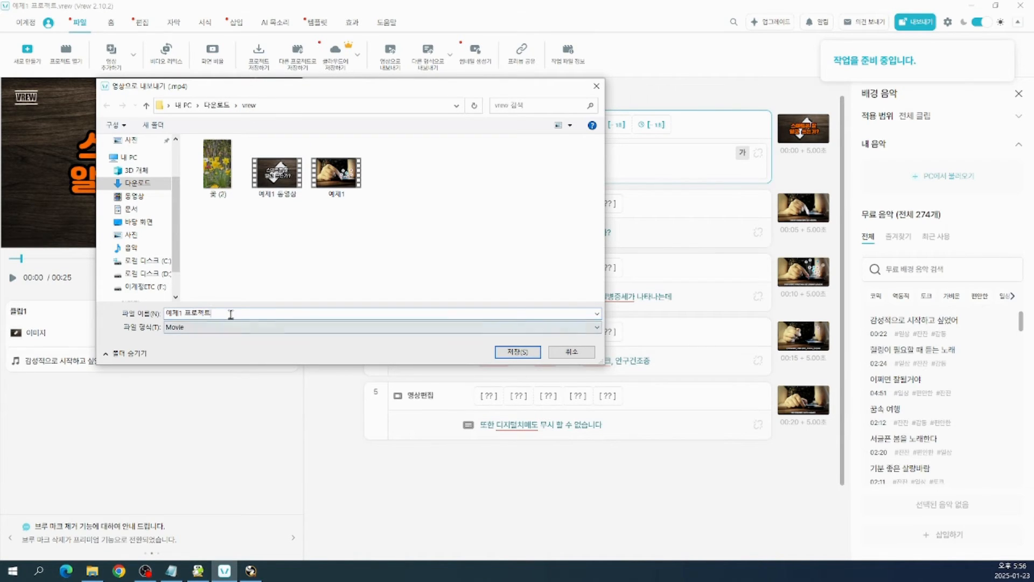
{"action": "key", "text": "BackSpace"}
{"action": "key", "text": "BackSpace"}
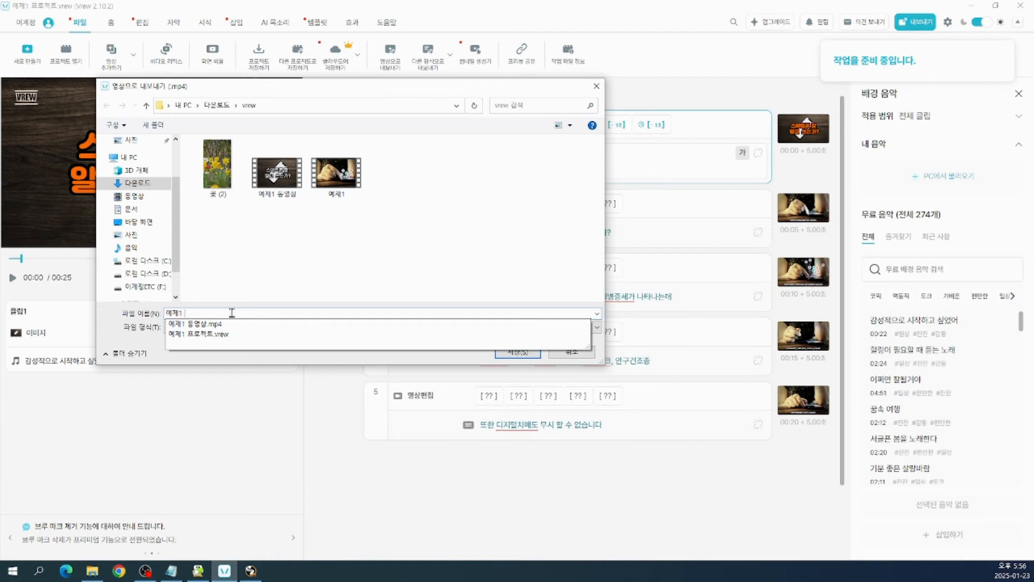
{"action": "type", "text": "ehd"}
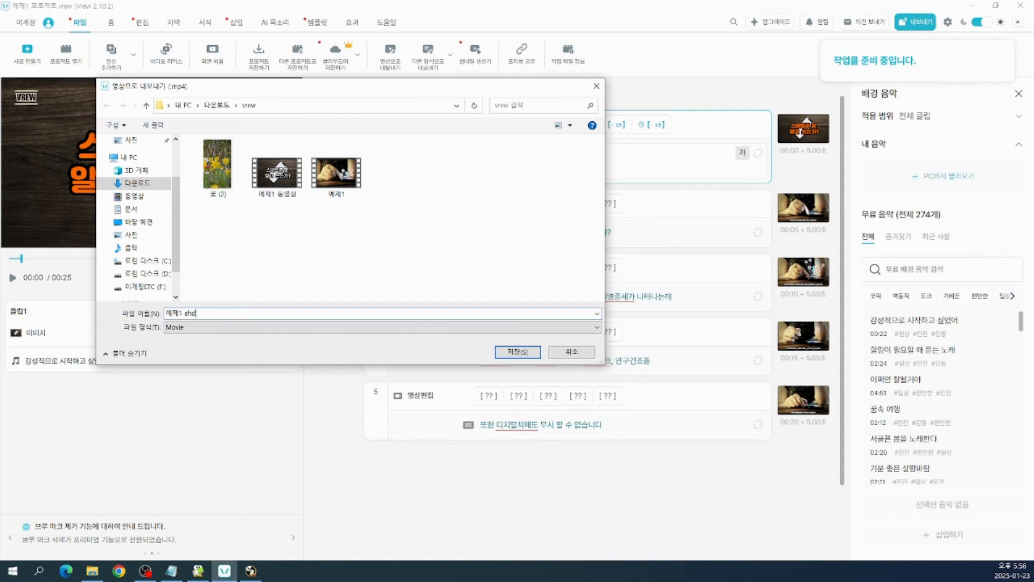
{"action": "key", "text": "BackSpace"}
{"action": "key", "text": "BackSpace"}
{"action": "key", "text": "BackSpace"}
{"action": "type", "text": "eh"}
{"action": "key", "text": "BackSpace"}
{"action": "key", "text": "BackSpace"}
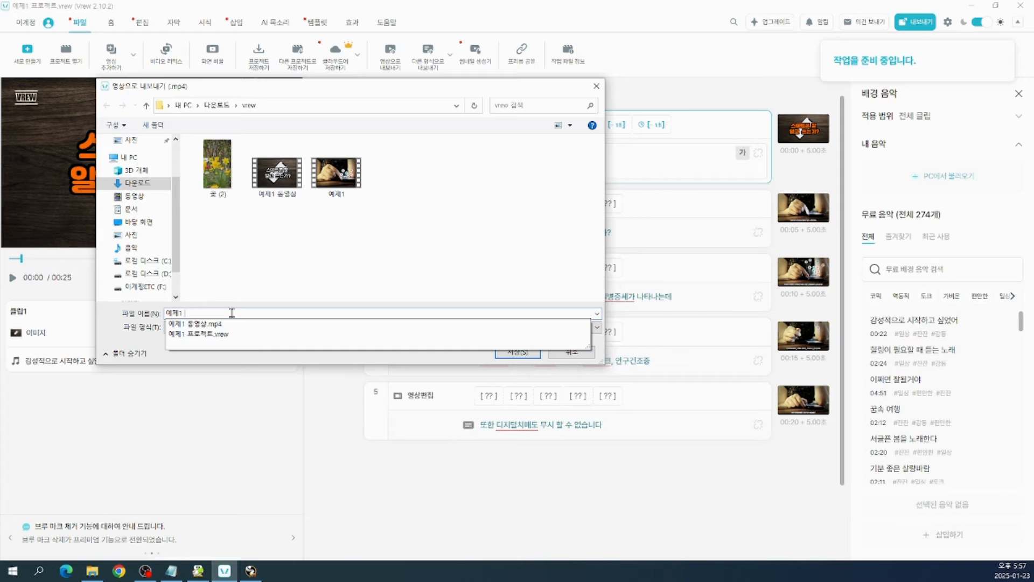
{"action": "type", "text": "ehddudtkd"}
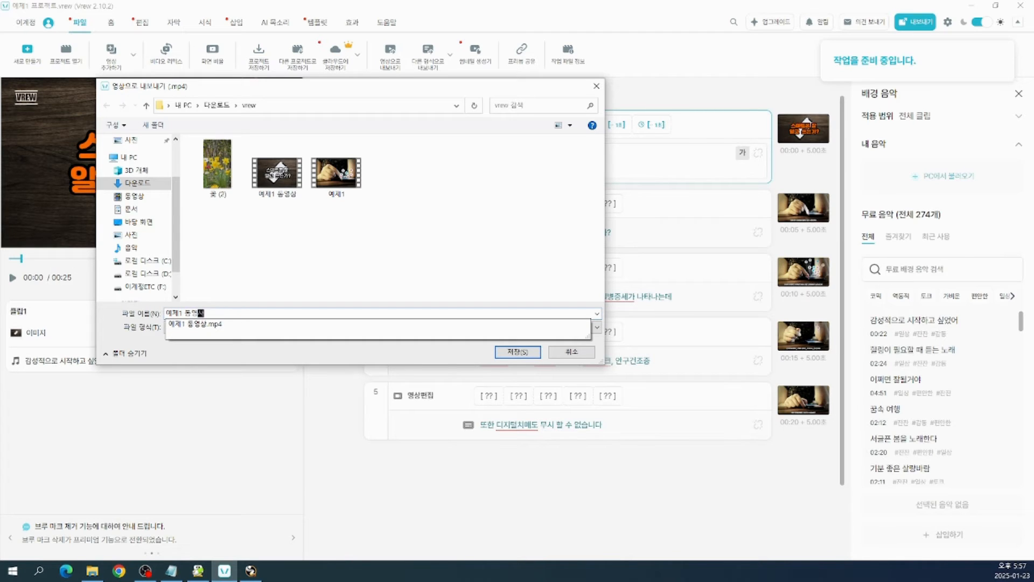
{"action": "left_click", "coordinate": [231, 313]}
{"action": "type", "text": "-1"}
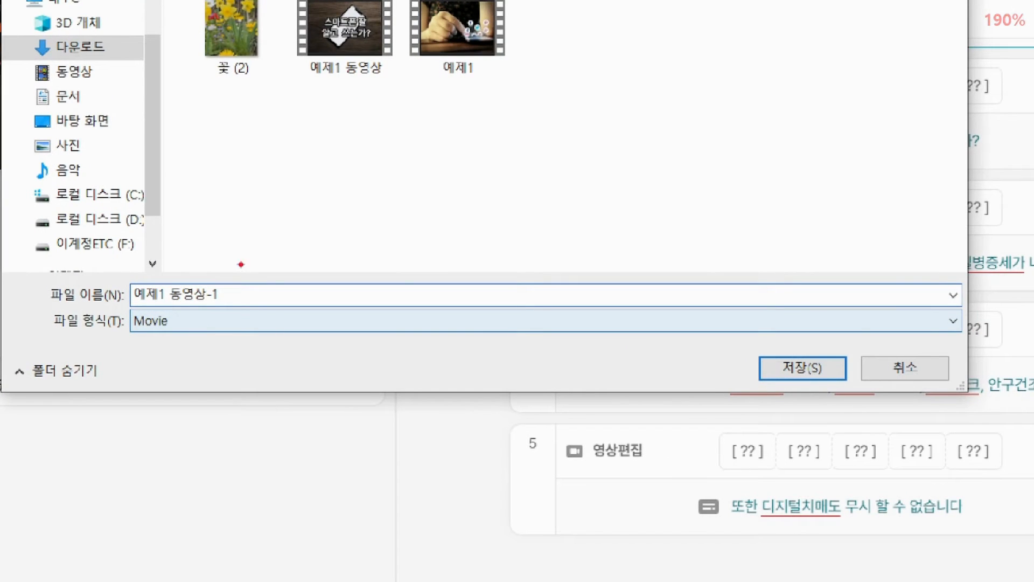
{"action": "left_click_drag", "start_coordinate": [305, 85], "coordinate": [386, 84]}
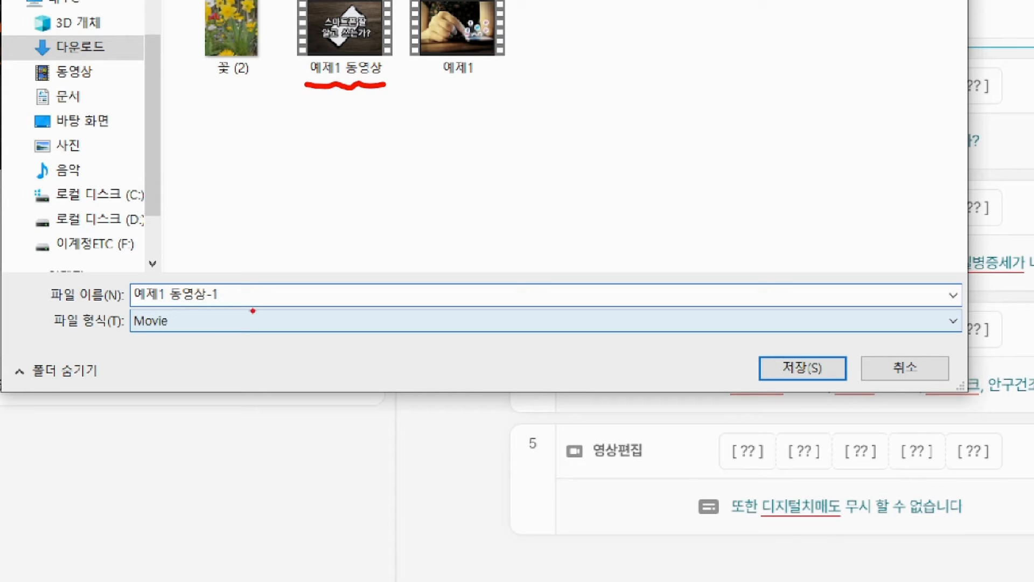
{"action": "left_click_drag", "start_coordinate": [715, 334], "coordinate": [856, 407]}
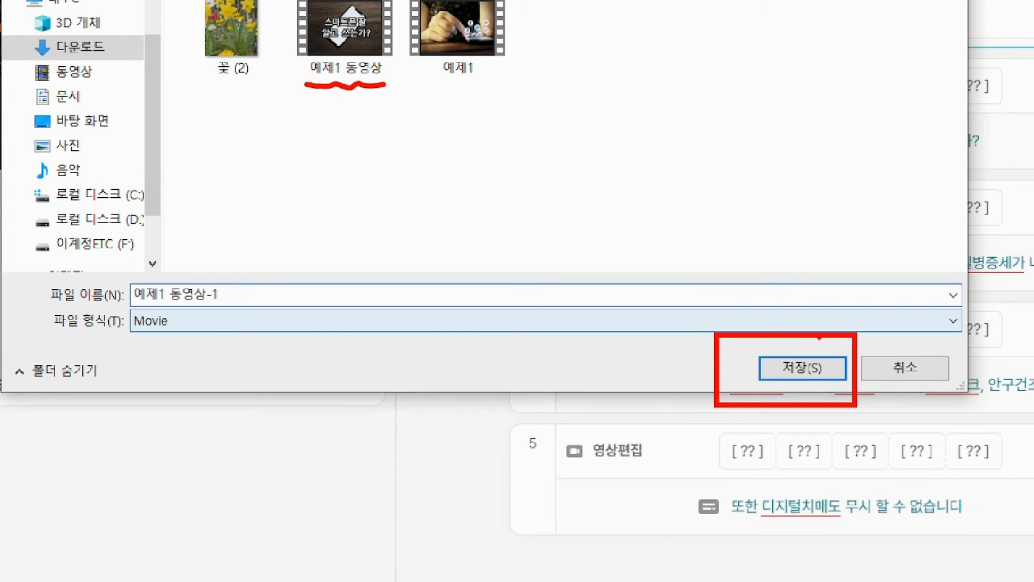
{"action": "mouse_move", "coordinate": [779, 231]}
{"action": "left_mouse_down"}
{"action": "mouse_move", "coordinate": [778, 318]}
{"action": "mouse_move", "coordinate": [800, 272]}
{"action": "left_mouse_up"}
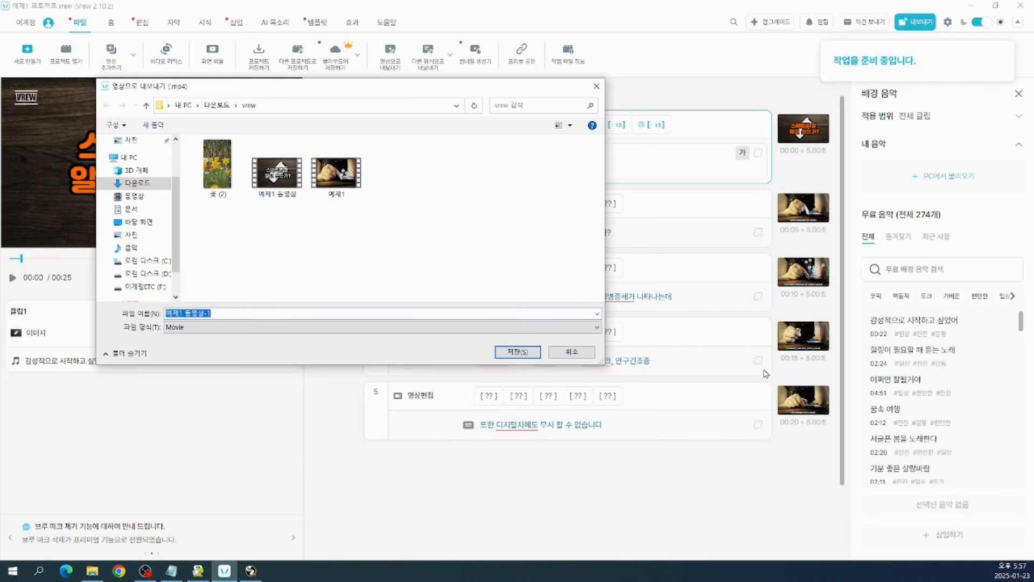
{"action": "left_click", "coordinate": [803, 368]}
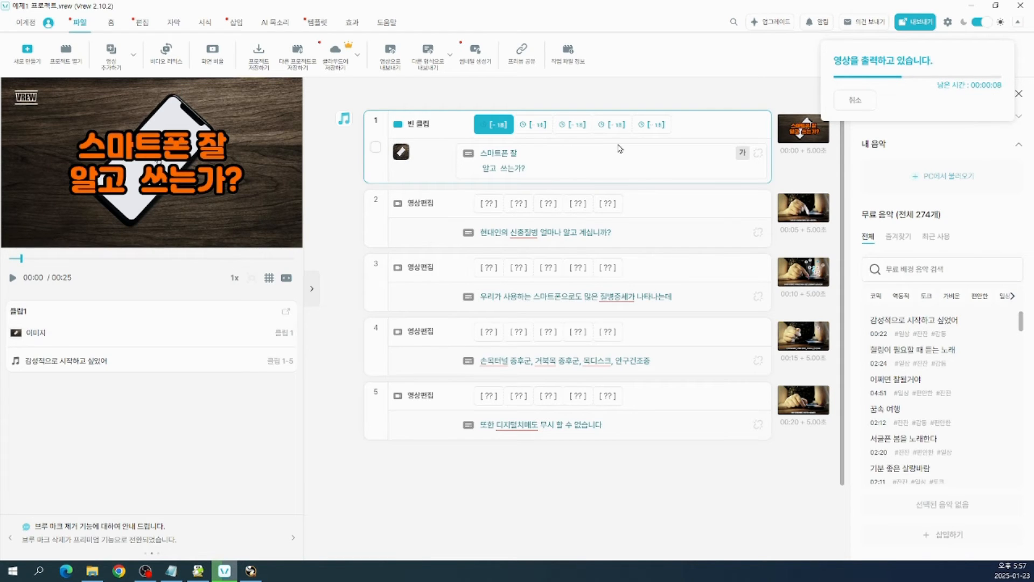
Let the video export finish and close the completion message without opening the folder.
{"action": "key", "text": "ctrl+1"}
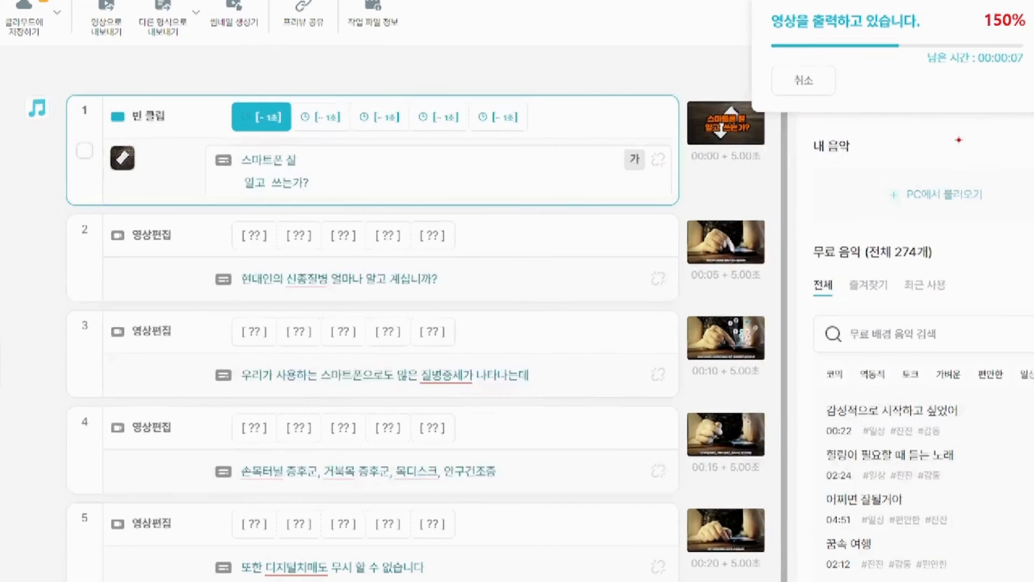
{"action": "mouse_move", "coordinate": [986, 131]}
{"action": "left_mouse_down"}
{"action": "mouse_move", "coordinate": [872, 139]}
{"action": "mouse_move", "coordinate": [869, 1]}
{"action": "mouse_move", "coordinate": [951, 121]}
{"action": "left_mouse_up"}
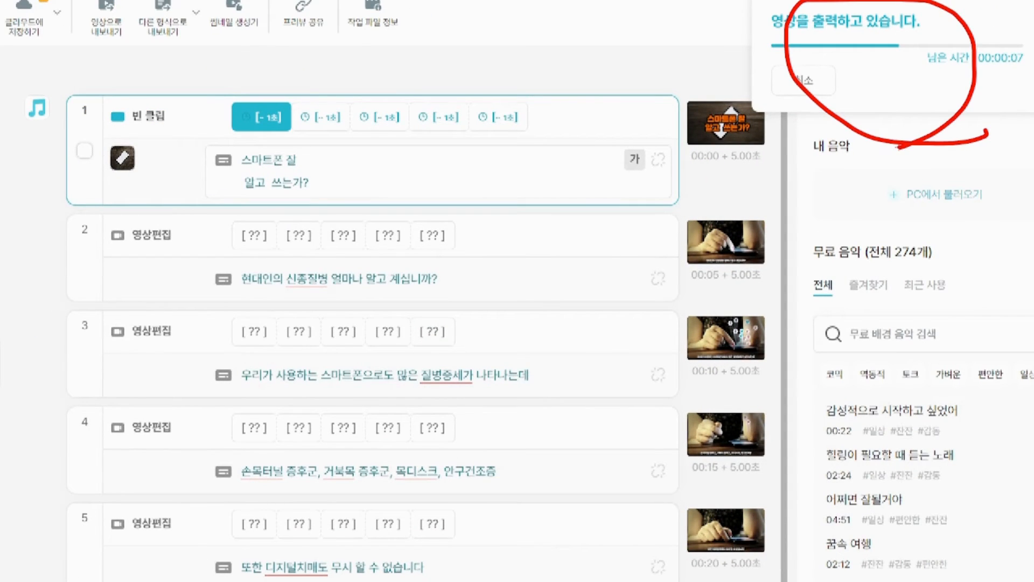
{"action": "key", "text": "Escape"}
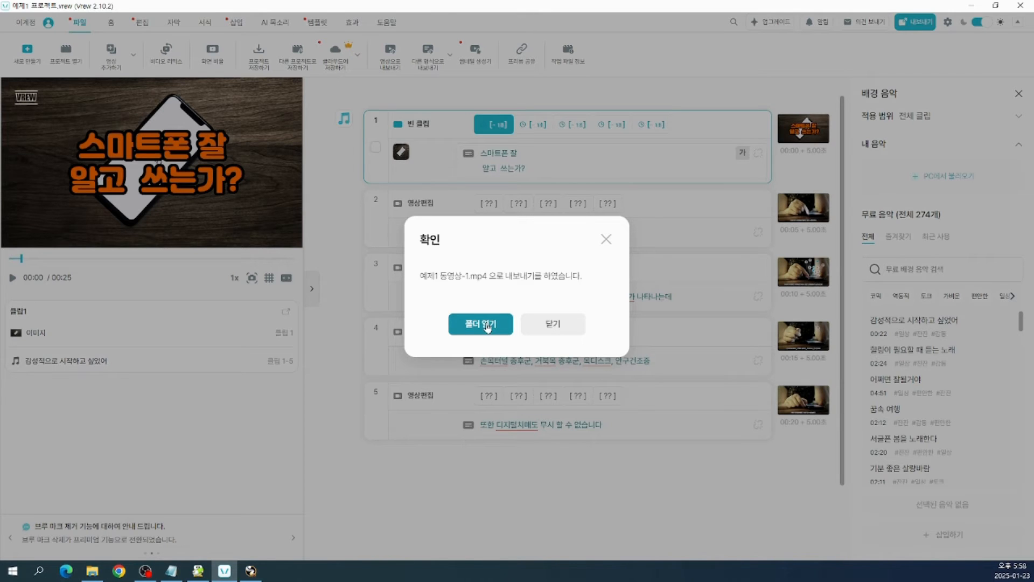
{"action": "left_click", "coordinate": [555, 325]}
{"action": "left_click", "coordinate": [555, 326]}
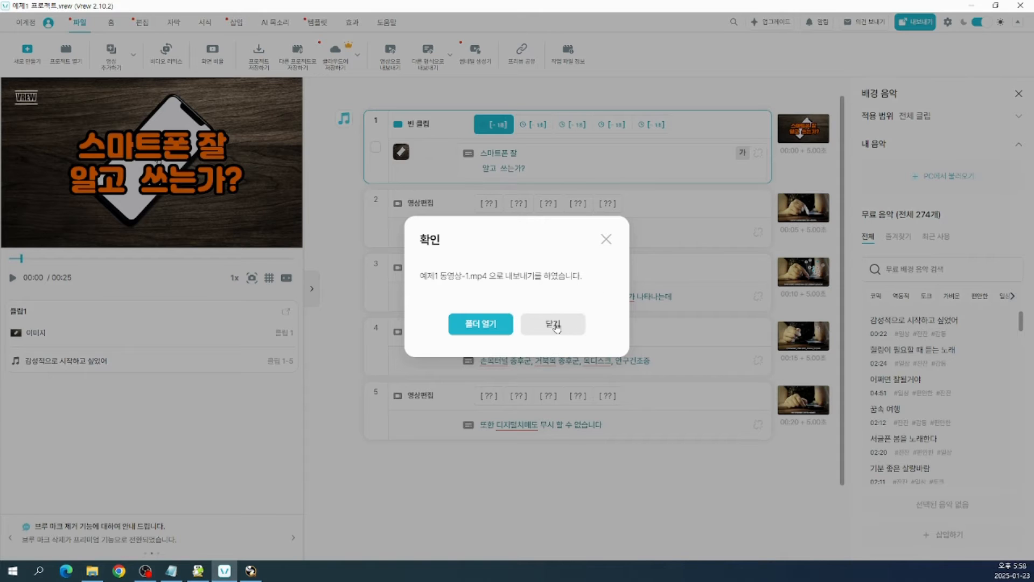
{"action": "left_click", "coordinate": [556, 327]}
{"action": "left_click", "coordinate": [557, 327]}
{"action": "left_click", "coordinate": [554, 325]}
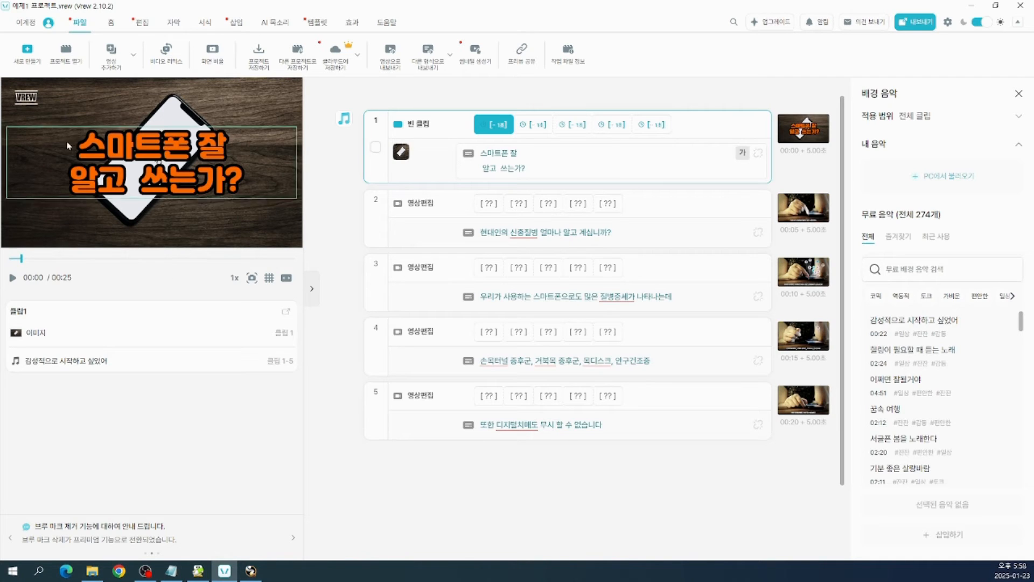
Start a new project of the type 이미지로 비디오 만들기.
{"action": "left_click", "coordinate": [38, 63]}
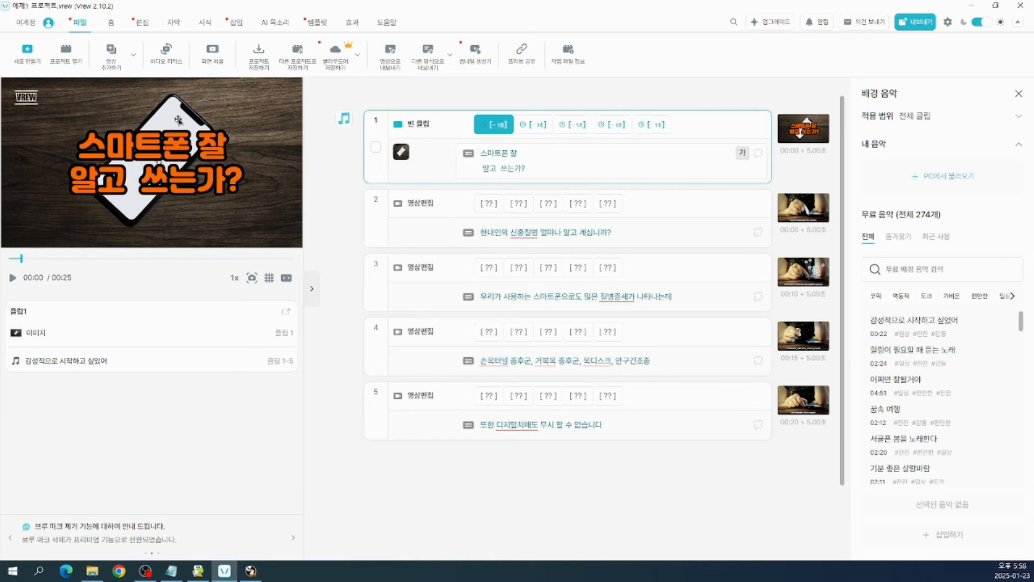
{"action": "left_click", "coordinate": [324, 152]}
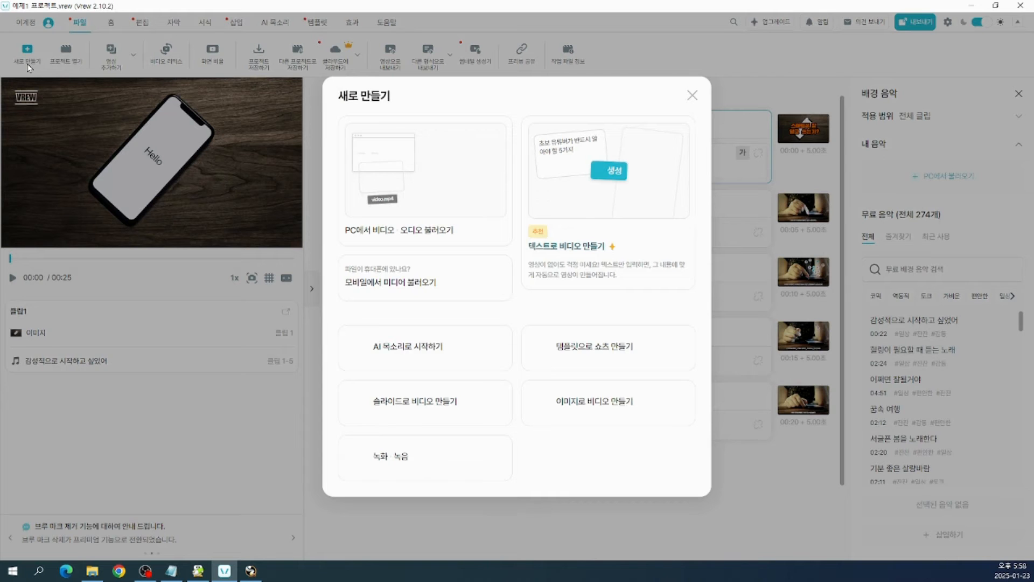
{"action": "left_click", "coordinate": [50, 62]}
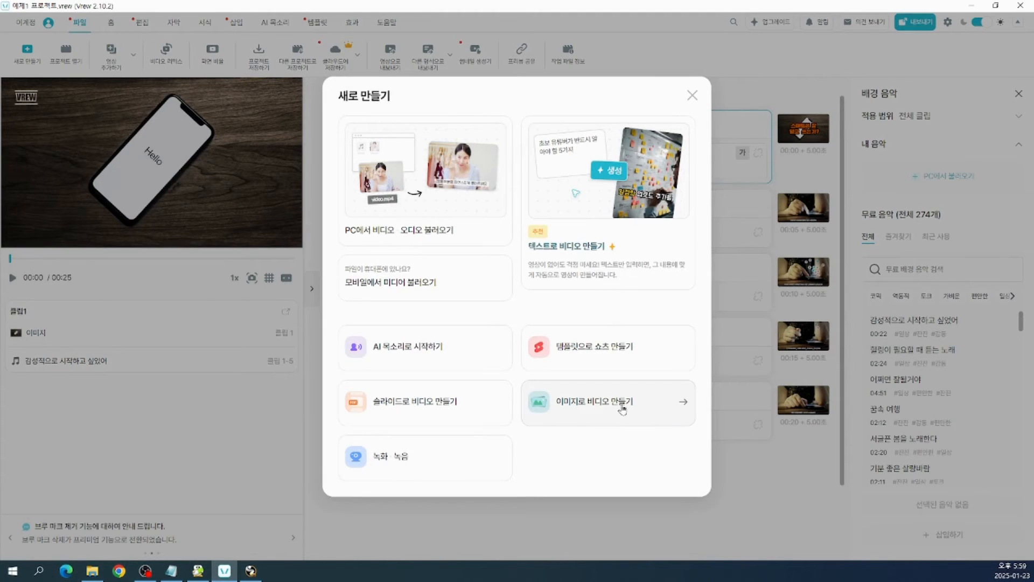
{"action": "left_click", "coordinate": [582, 407]}
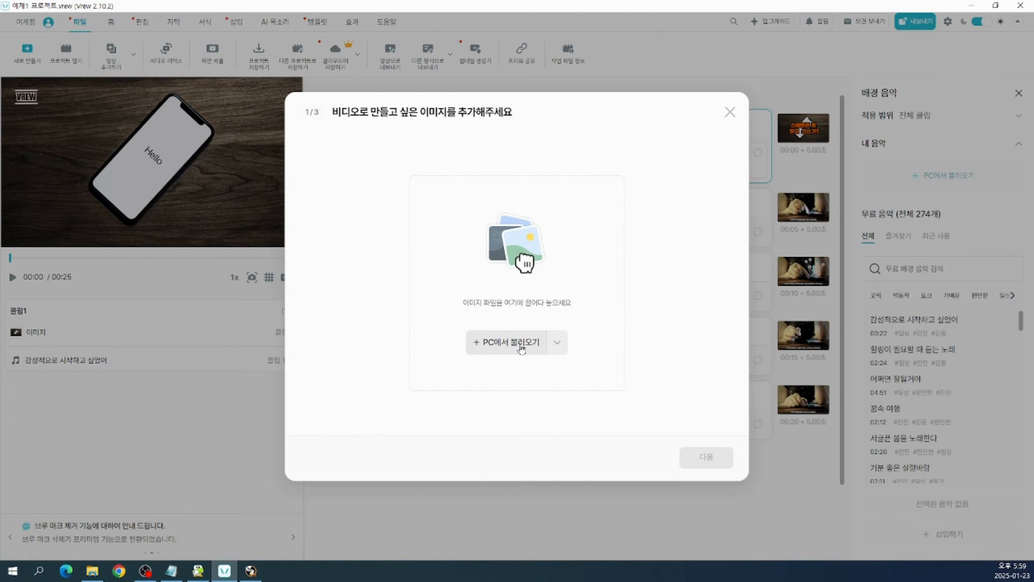
Load the five images 나무1 to 나무5 from the vrew folder on the PC into the new video.
{"action": "left_click", "coordinate": [557, 342]}
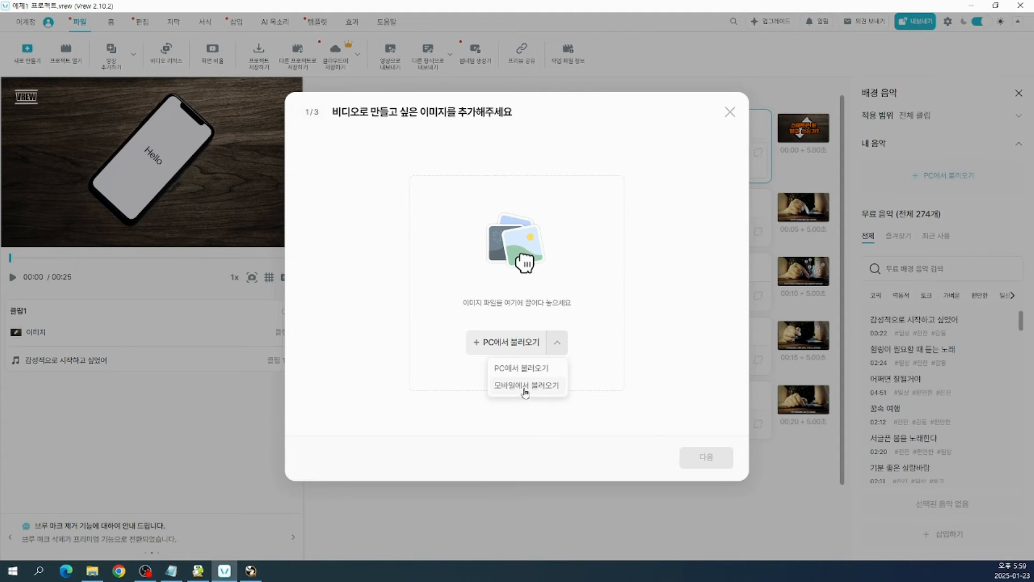
{"action": "left_click", "coordinate": [506, 350]}
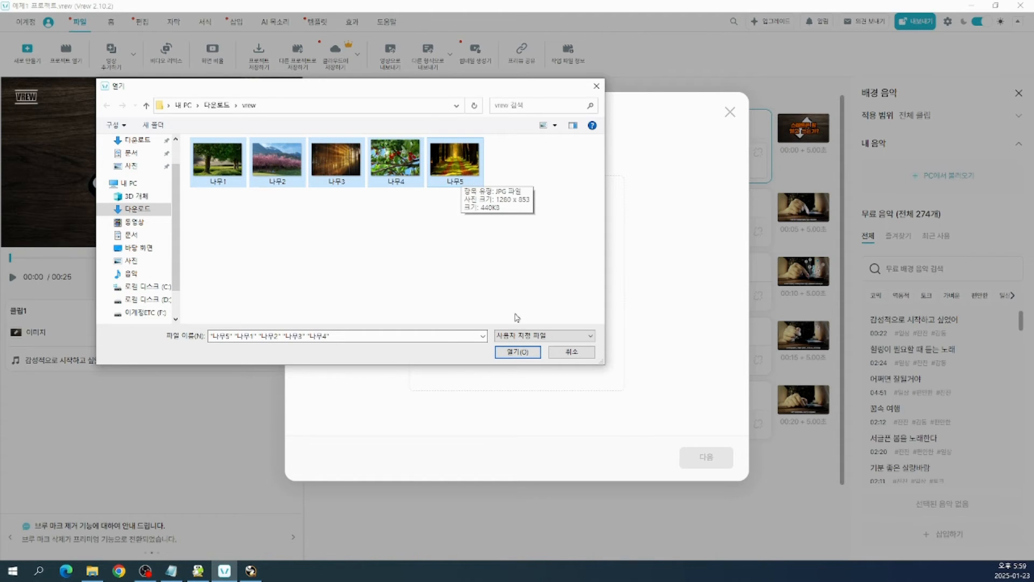
{"action": "left_click", "coordinate": [517, 352]}
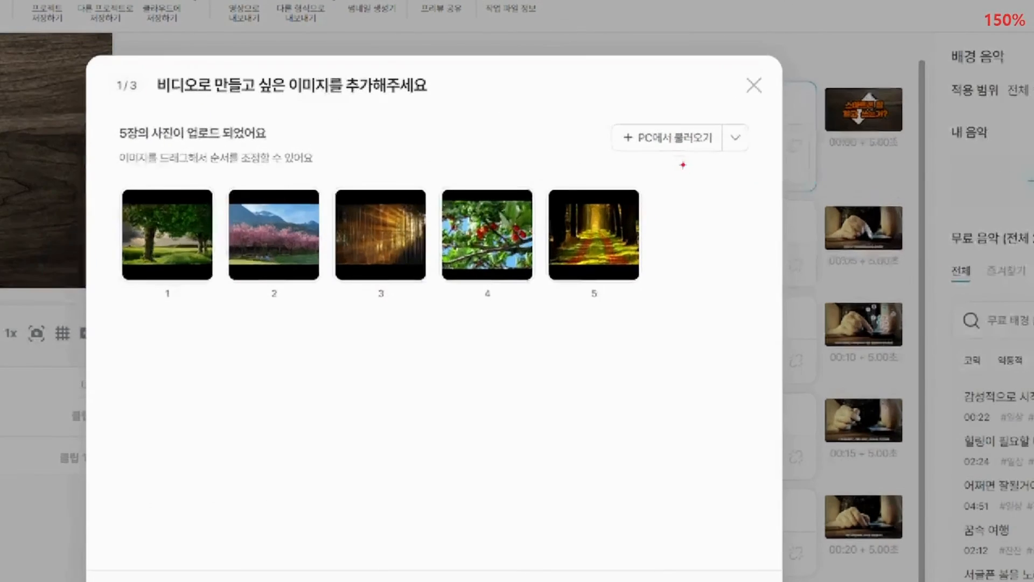
{"action": "left_click_drag", "start_coordinate": [632, 156], "coordinate": [710, 154]}
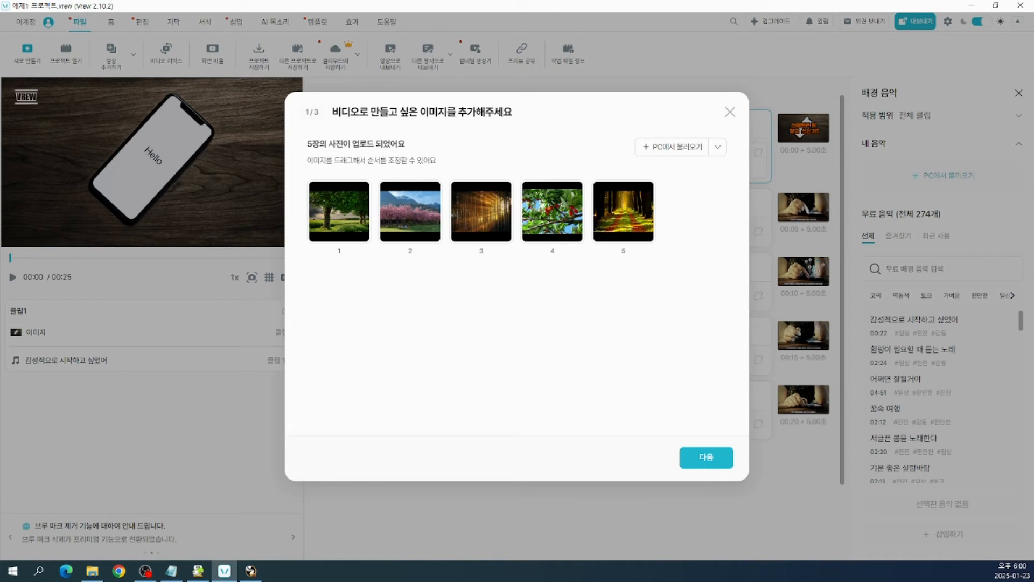
Try reordering by moving the autumn path image from fifth place to first and back to the end.
{"action": "key", "text": "alt+Tab"}
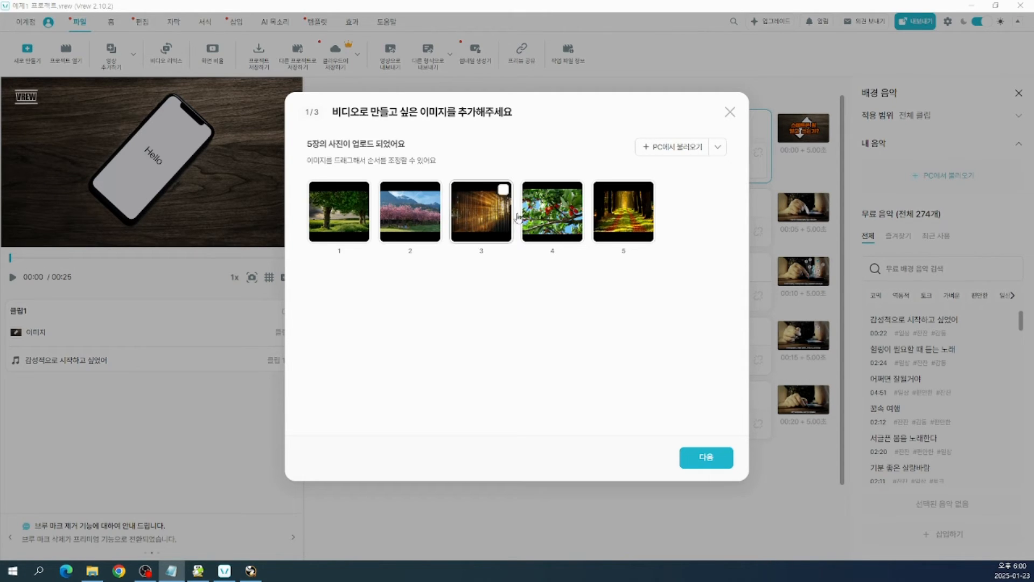
{"action": "left_click_drag", "start_coordinate": [631, 217], "coordinate": [320, 221]}
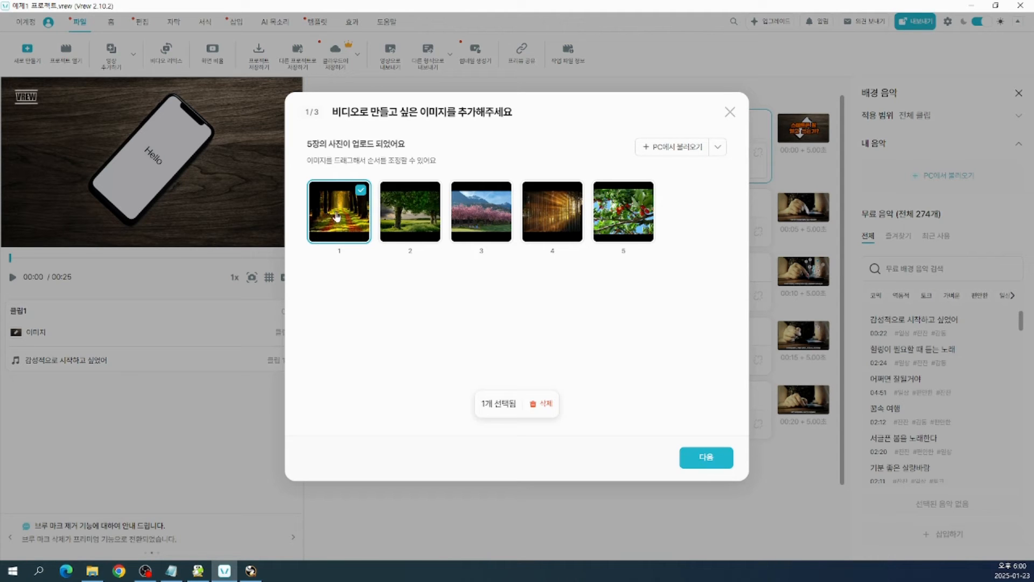
{"action": "left_click_drag", "start_coordinate": [337, 218], "coordinate": [684, 223]}
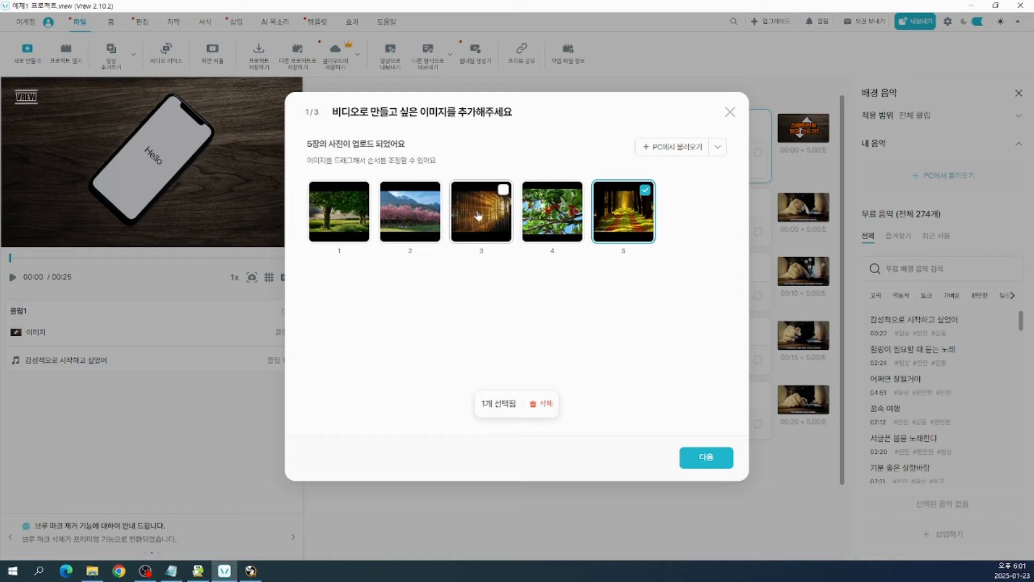
Try group reordering: place the blossom and autumn path images at positions 2 and 3, and the blossom and fruit images at 4 and 5.
{"action": "left_click", "coordinate": [429, 191]}
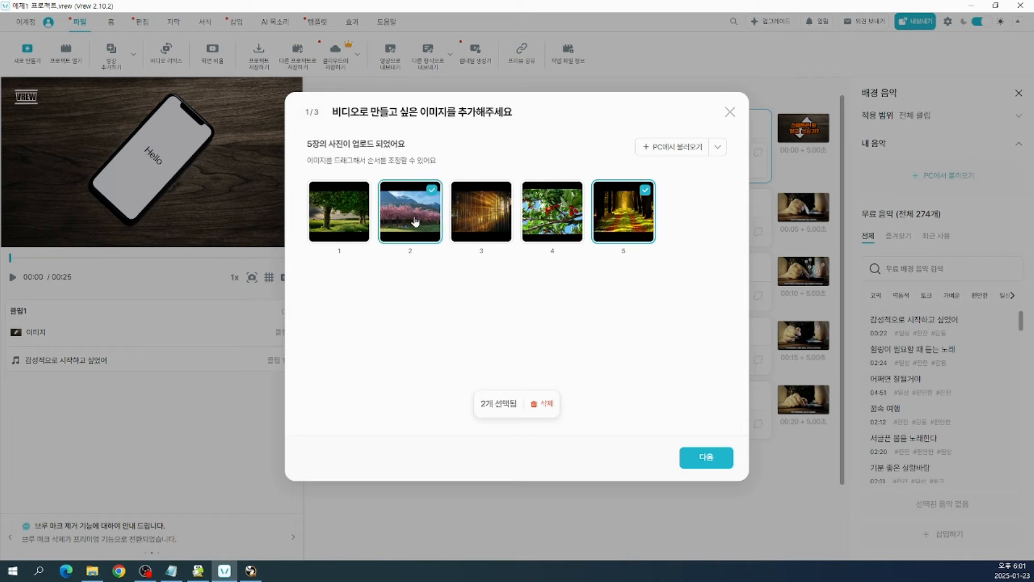
{"action": "mouse_move", "coordinate": [416, 217]}
{"action": "left_mouse_down"}
{"action": "mouse_move", "coordinate": [515, 217]}
{"action": "mouse_move", "coordinate": [418, 222]}
{"action": "left_mouse_up"}
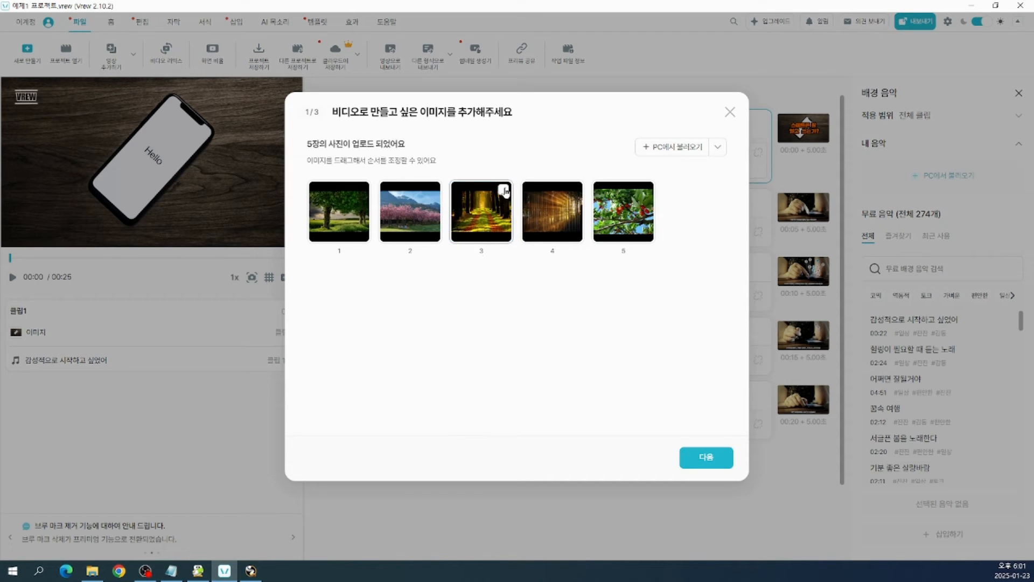
{"action": "left_click", "coordinate": [432, 193]}
{"action": "left_click", "coordinate": [644, 192]}
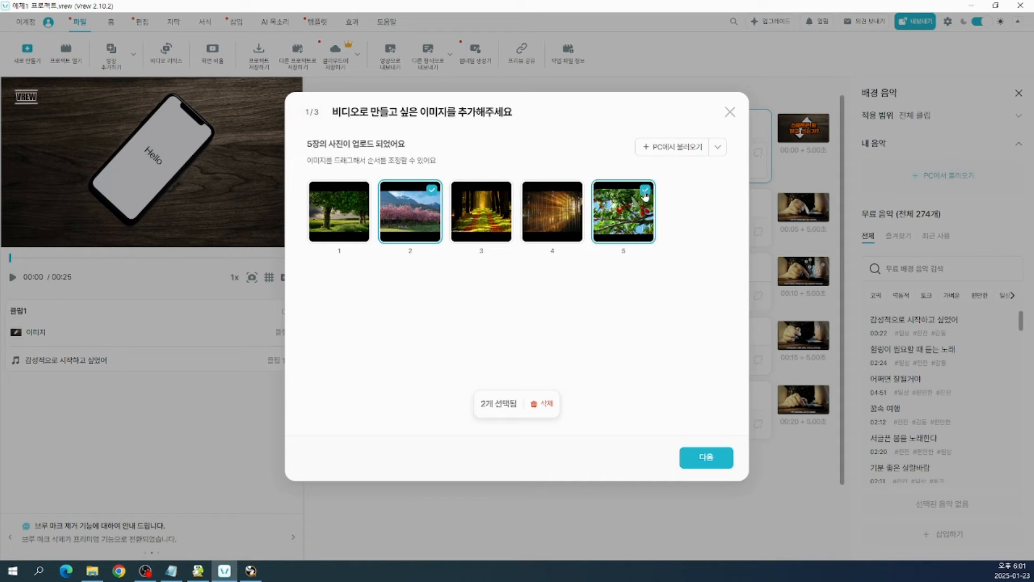
{"action": "left_click_drag", "start_coordinate": [414, 221], "coordinate": [592, 216]}
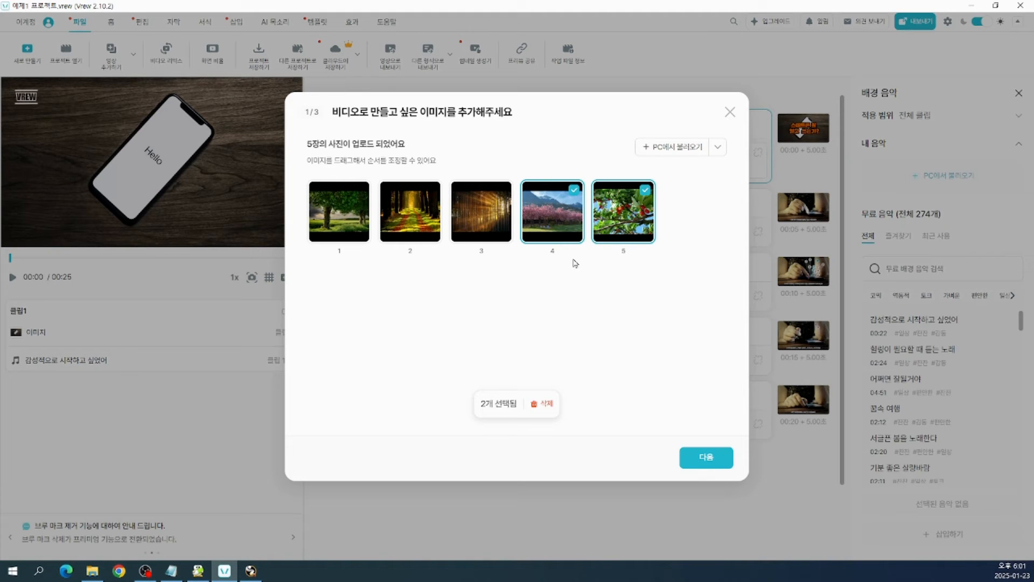
Restore the image order by returning the blossom image to second place and the autumn path image to fifth.
{"action": "left_click", "coordinate": [574, 191]}
{"action": "left_click", "coordinate": [649, 194]}
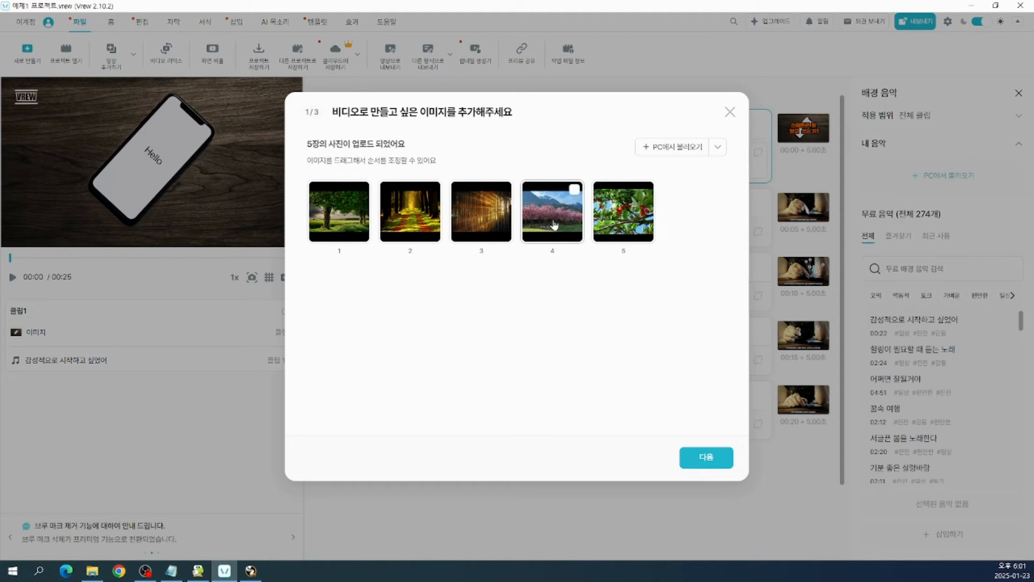
{"action": "left_click_drag", "start_coordinate": [553, 224], "coordinate": [366, 217]}
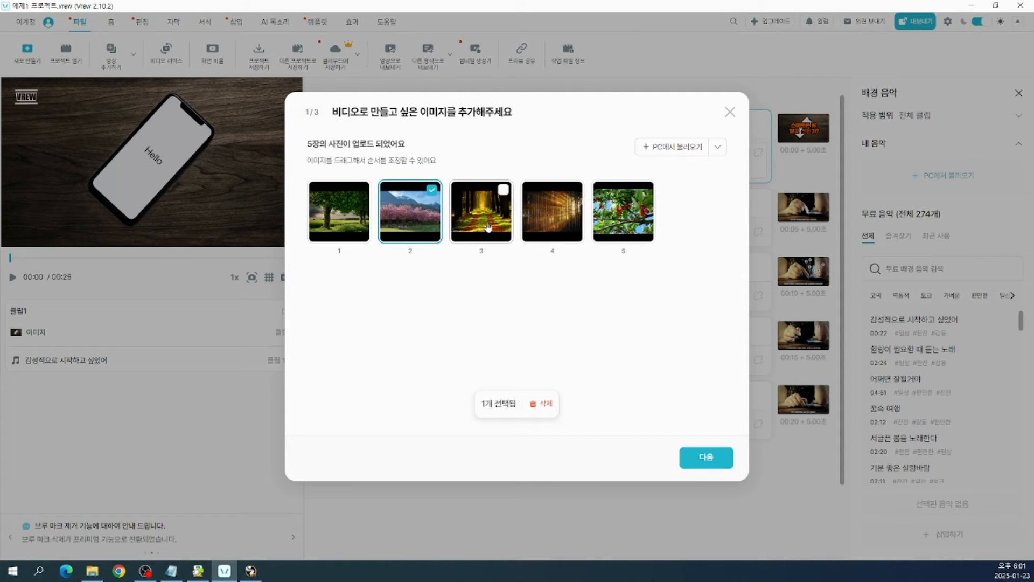
{"action": "left_click", "coordinate": [431, 189]}
{"action": "left_click_drag", "start_coordinate": [481, 210], "coordinate": [679, 217]}
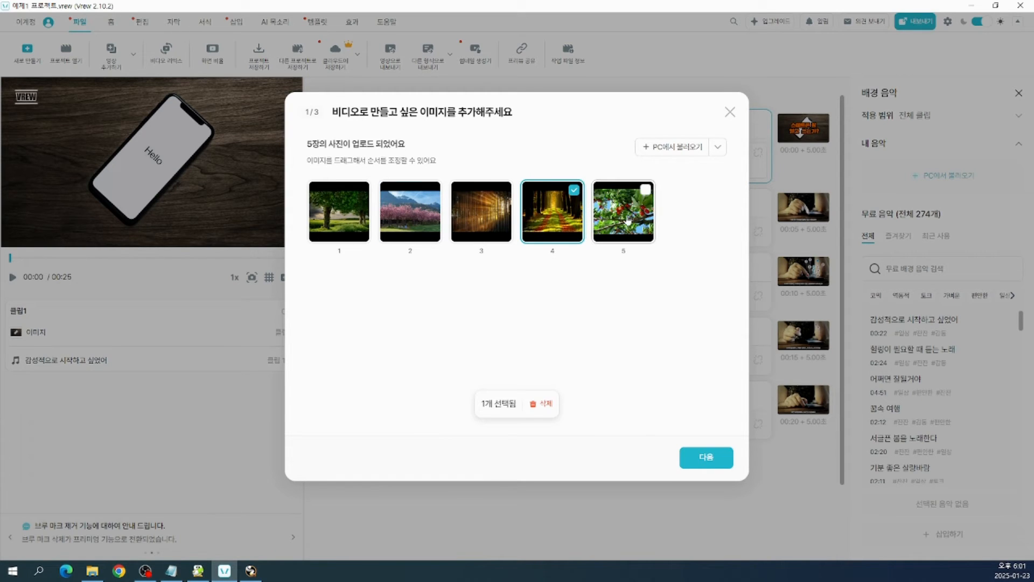
{"action": "left_click", "coordinate": [574, 190]}
{"action": "left_click_drag", "start_coordinate": [555, 216], "coordinate": [660, 218]}
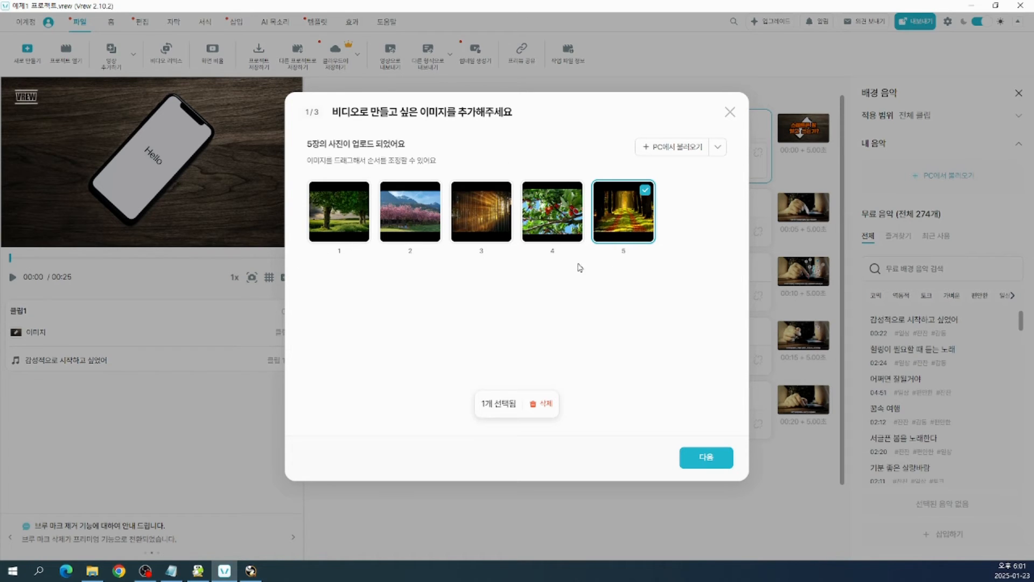
Proceed to subtitle entry and caption the 나무1 image with "나무는 우리에게 여러가지를 제공한다".
{"action": "left_click", "coordinate": [706, 458]}
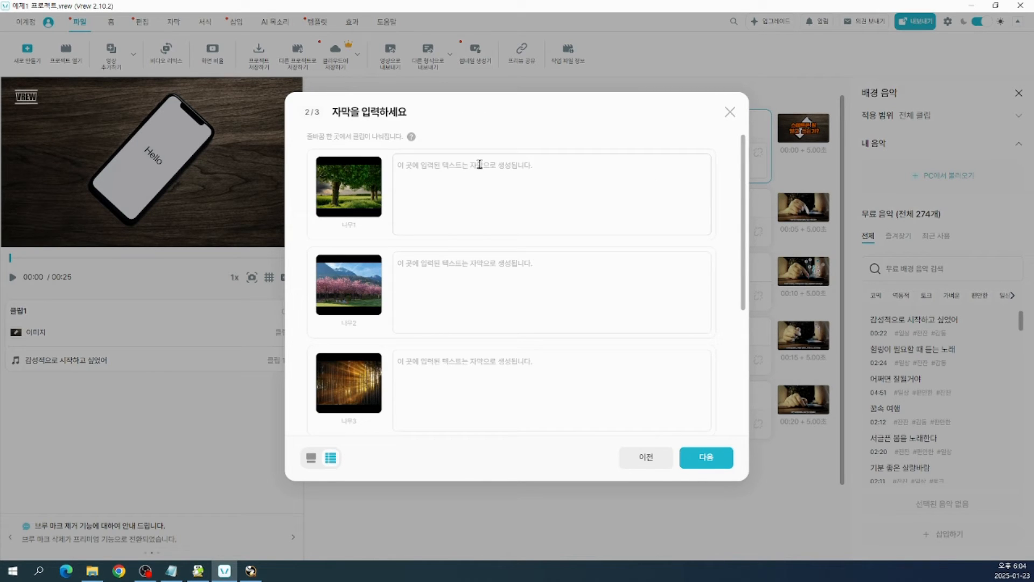
{"action": "left_click", "coordinate": [440, 172]}
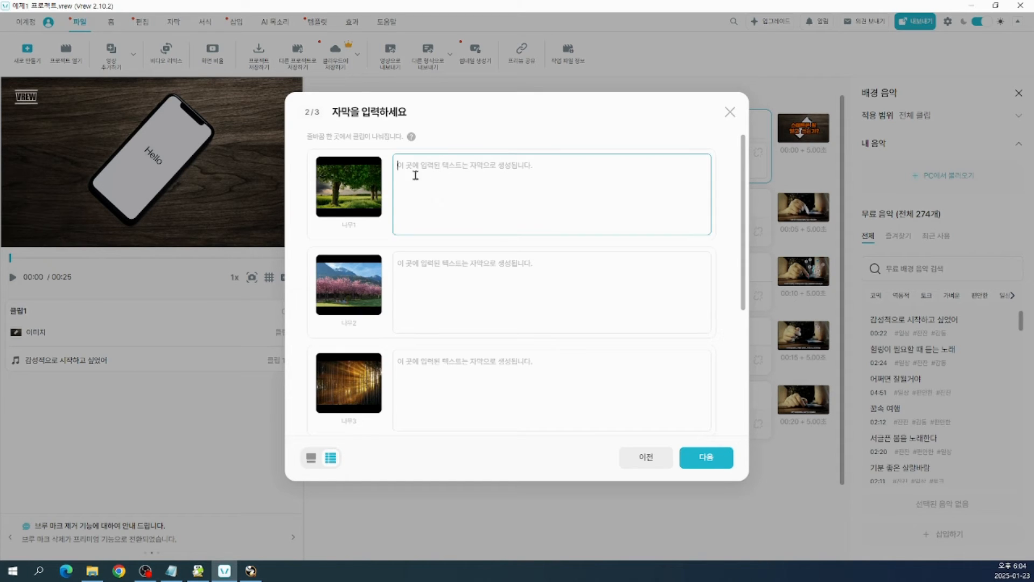
{"action": "key", "text": "alt+Tab"}
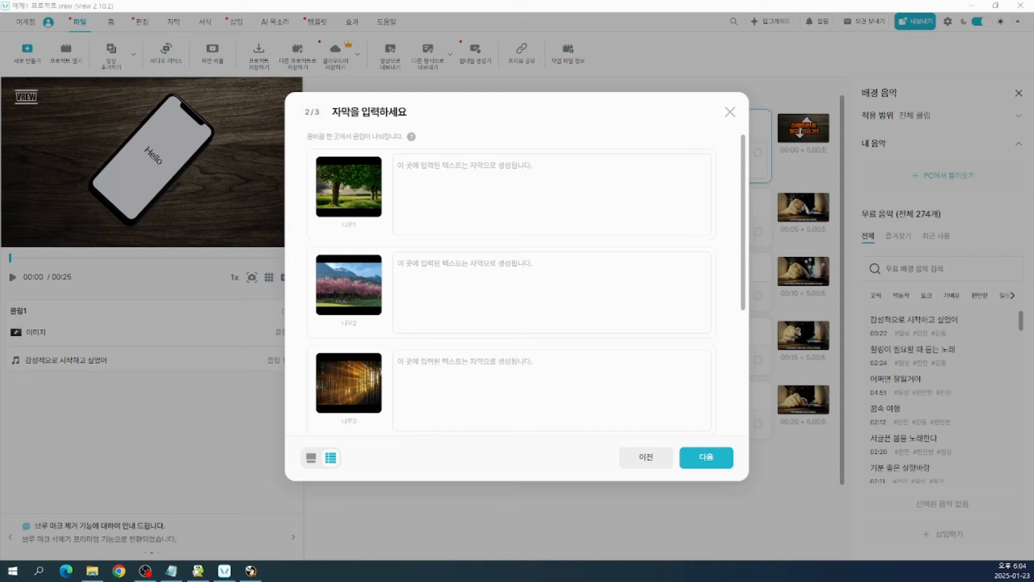
{"action": "key", "text": "alt+Tab"}
{"action": "left_click", "coordinate": [428, 202]}
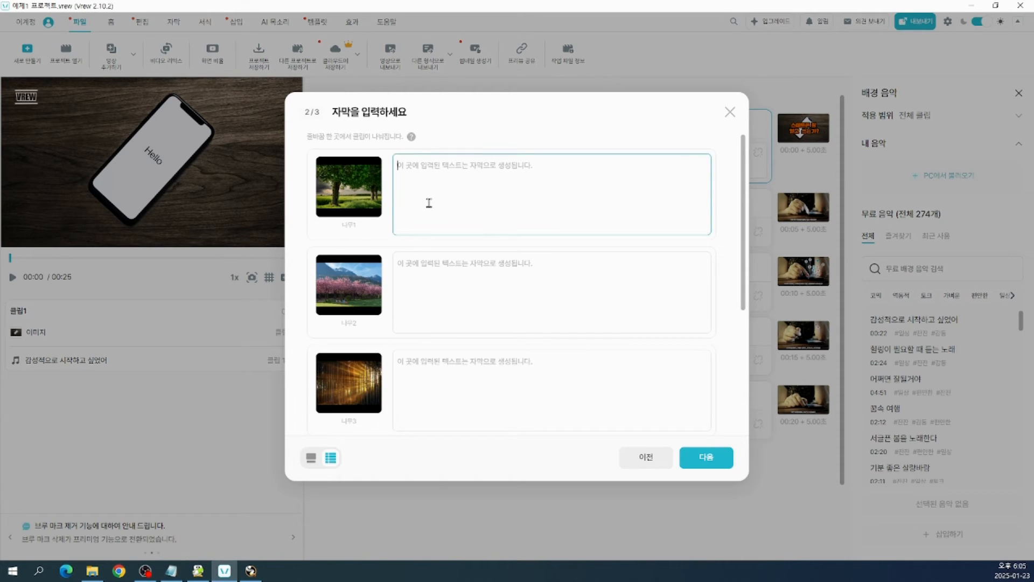
{"action": "type", "text": "나무는 우리에게 여러가지를 제공한다"}
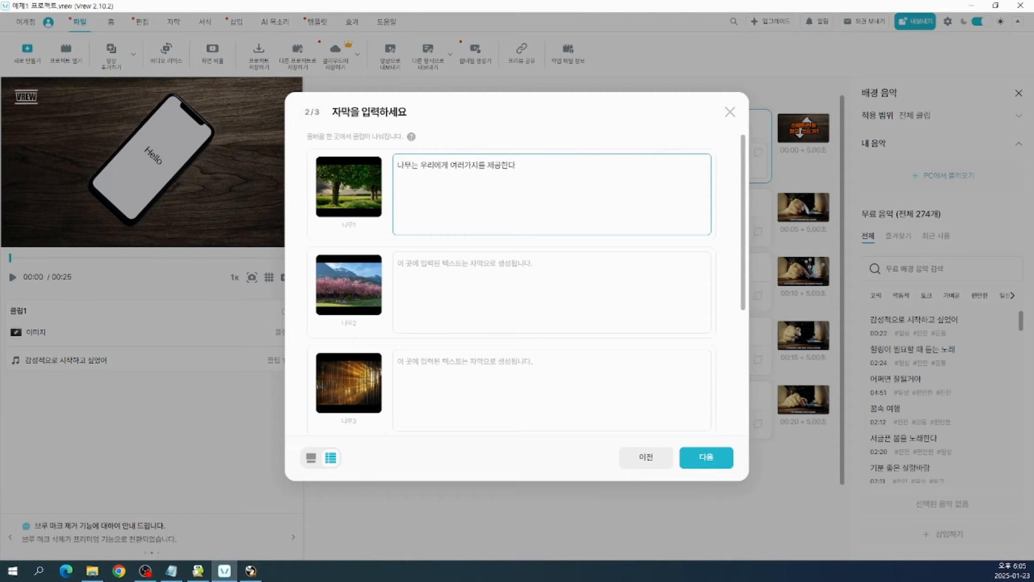
Caption the 나무2 image with "꽃을 피워 우리에게 아름다움을 보여주고" and the 나무3 image with "신선한 공기와 평온함을 주며".
{"action": "key", "text": "alt+Tab"}
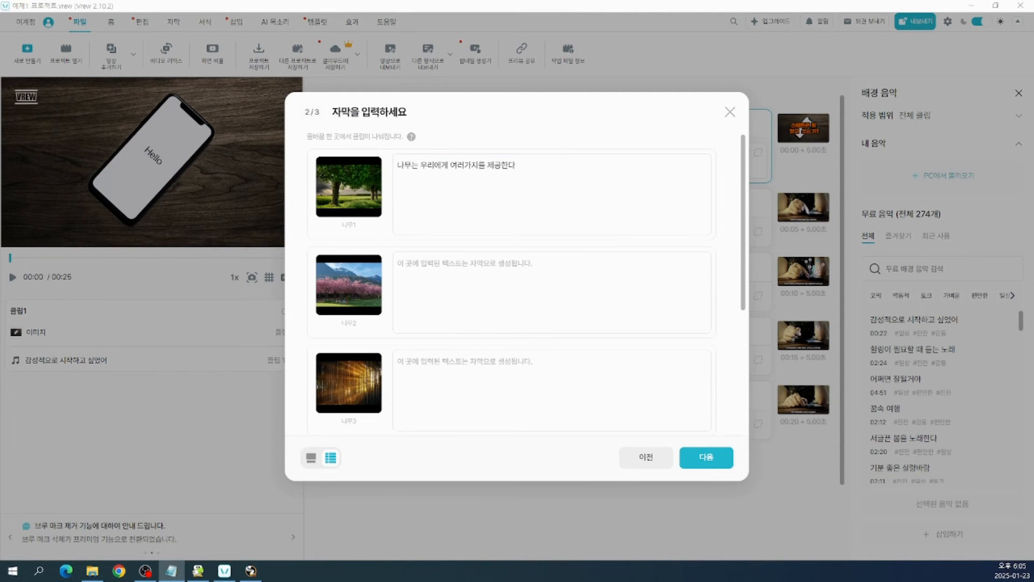
{"action": "left_click", "coordinate": [408, 263]}
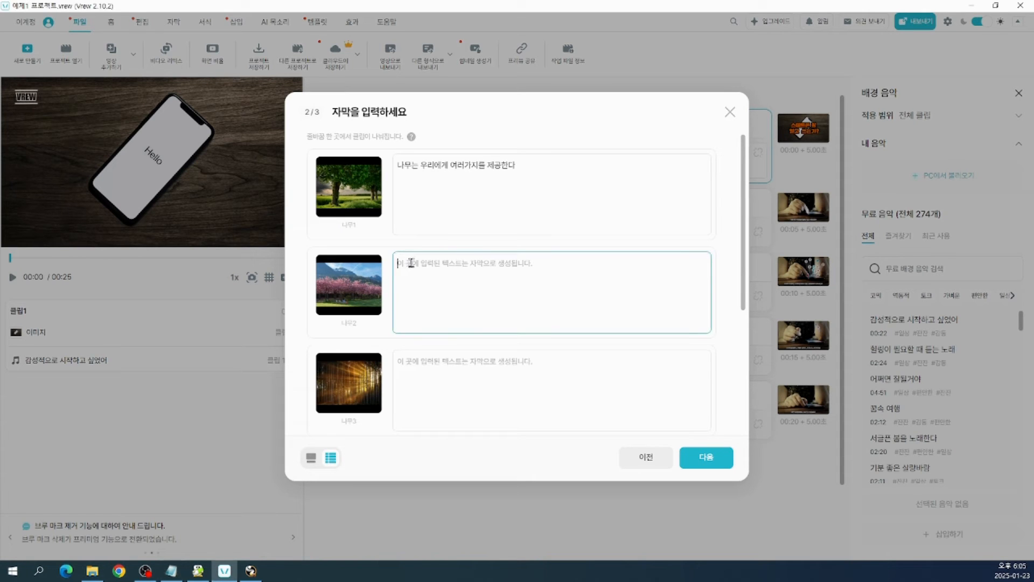
{"action": "type", "text": "꽃을 피워 우리에게 아름다움을 보여주고"}
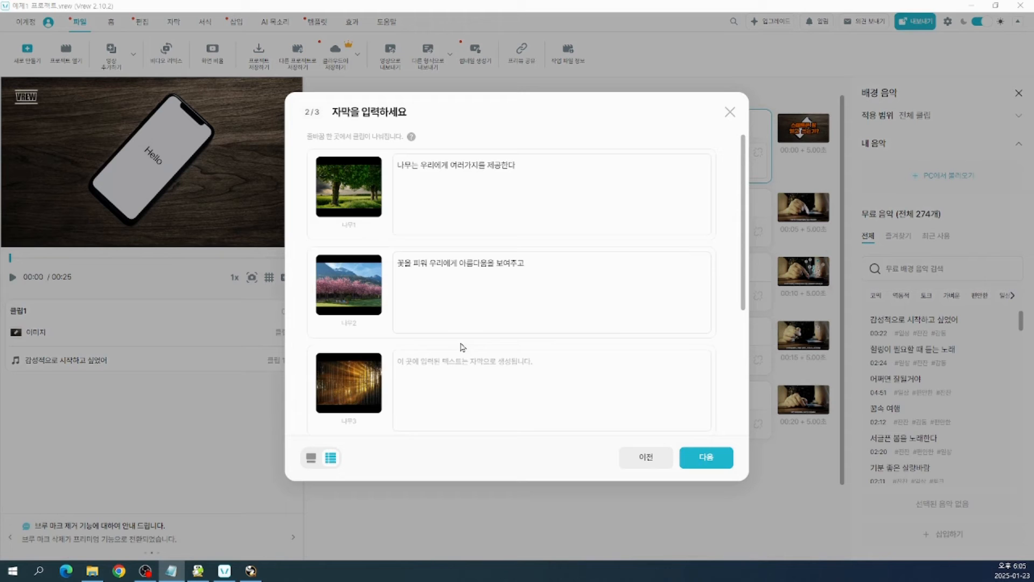
{"action": "left_click", "coordinate": [456, 391]}
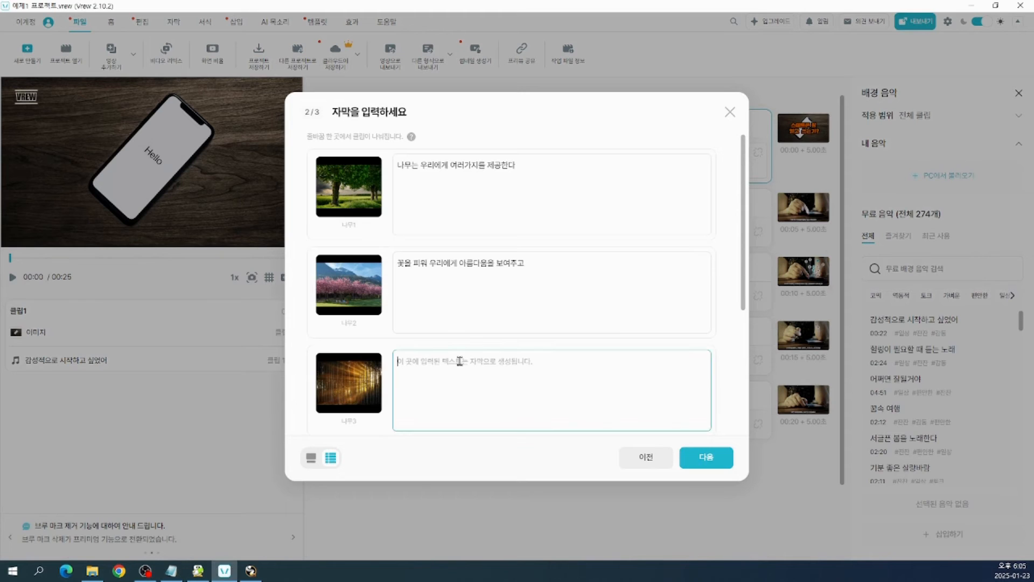
{"action": "type", "text": "신선한 공기와 평온함을 주며"}
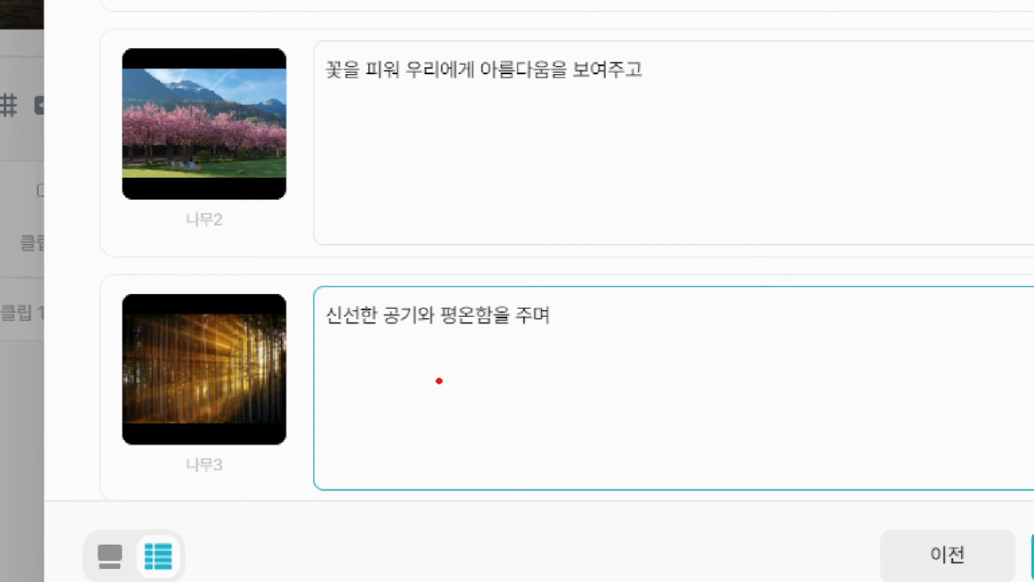
{"action": "left_click", "coordinate": [439, 381]}
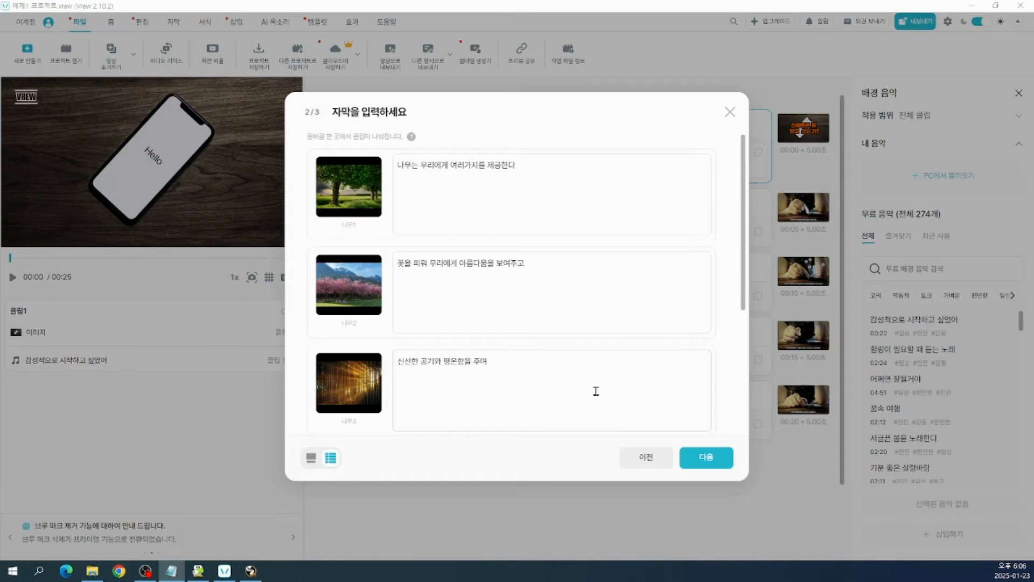
Caption the 나무4 image with "열매를 맺어 맛있는 과실을 제공하기도 한다" and the last image with "나무는 오로지 우리에게 많은 것을 주기만 한다".
{"action": "scroll", "coordinate": [596, 389], "scroll_direction": "down", "scroll_amount": 2}
{"action": "scroll", "coordinate": [583, 395], "scroll_direction": "down", "scroll_amount": 1}
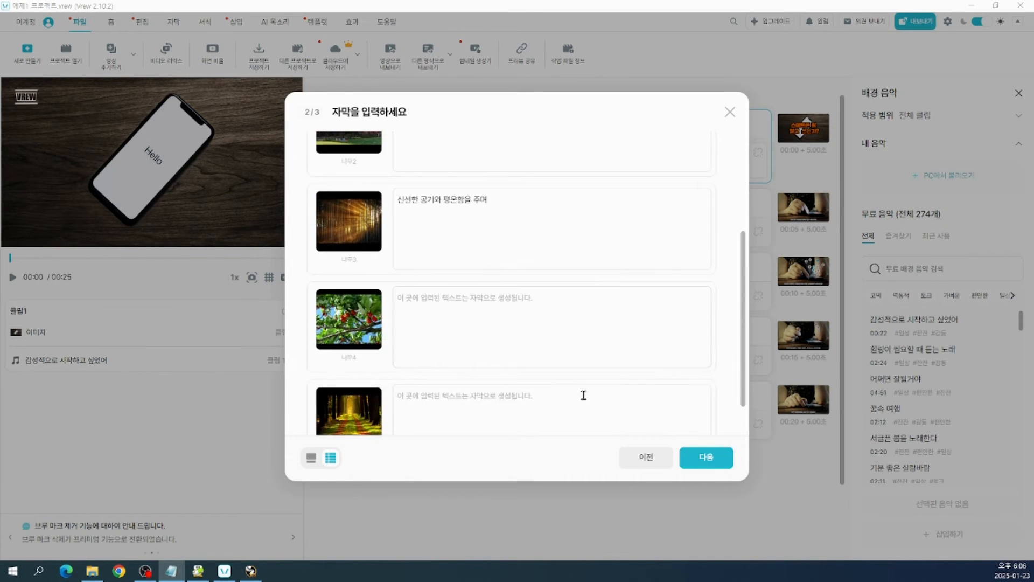
{"action": "left_click", "coordinate": [431, 314]}
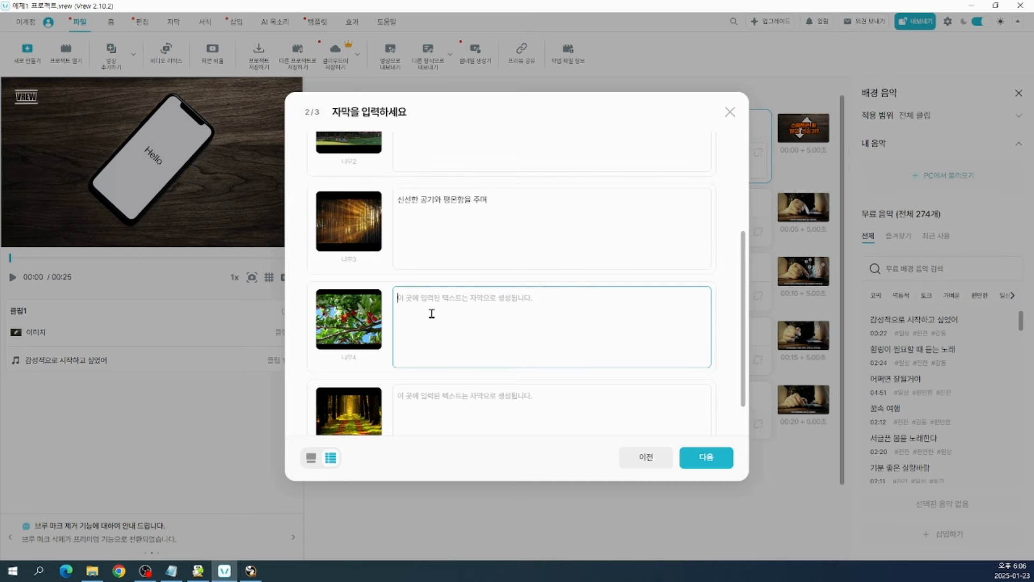
{"action": "type", "text": "열매를 맺어 맛있는 과실을 제공하기도 한대"}
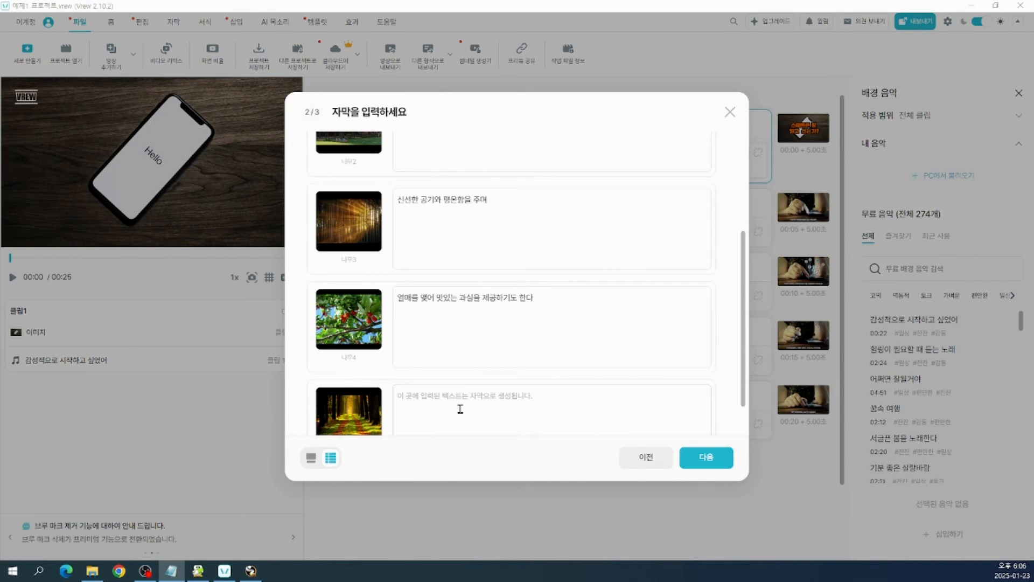
{"action": "left_click", "coordinate": [486, 563]}
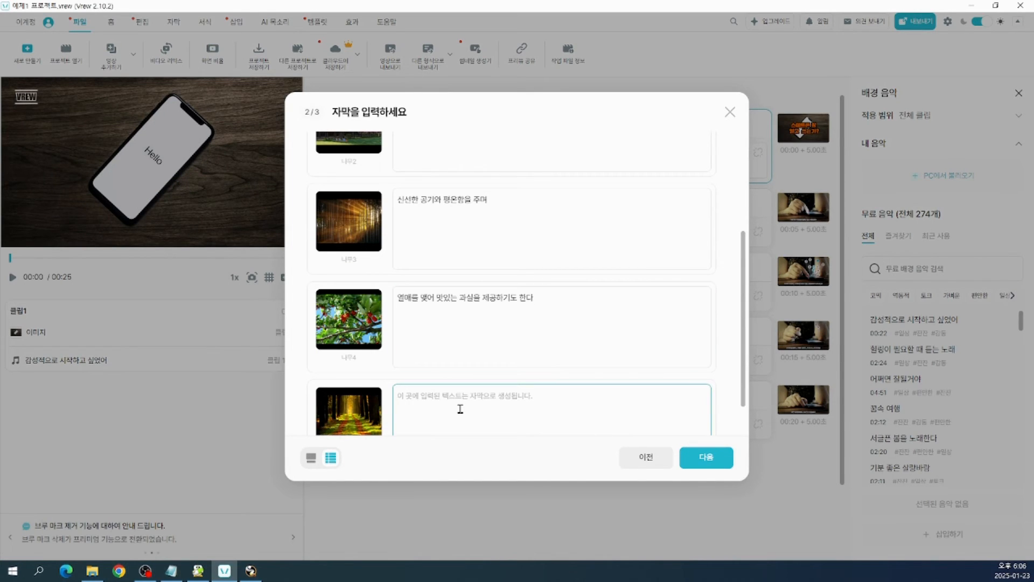
{"action": "type", "text": "나무는 오로지 우리에게 많은 것을 주기만 한다"}
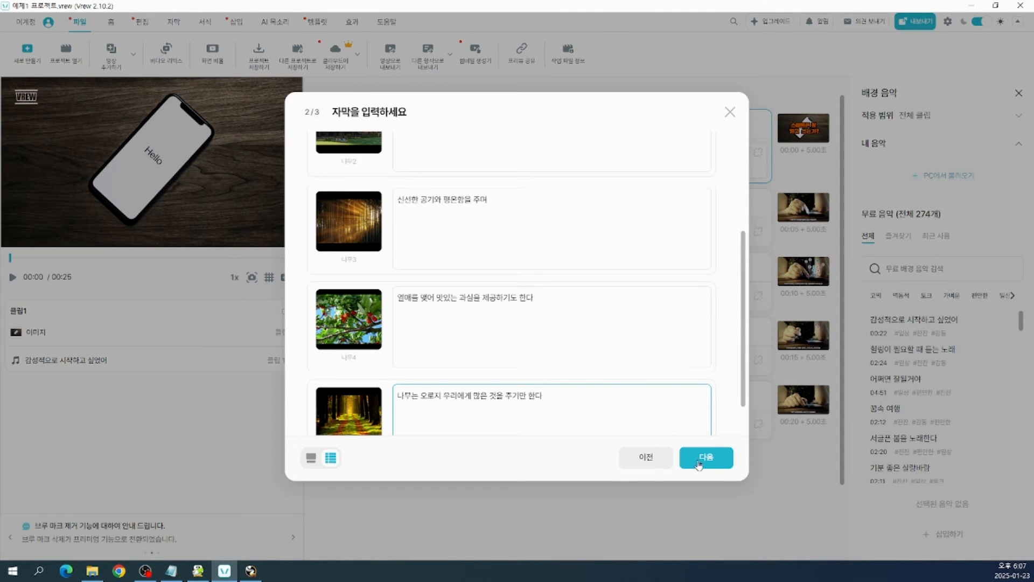
Proceed to the video settings, keeping the 화면 비율 at 유튜브 (16:9) and the 채우기 옵션 at 잘라서 채우기.
{"action": "left_click", "coordinate": [703, 464]}
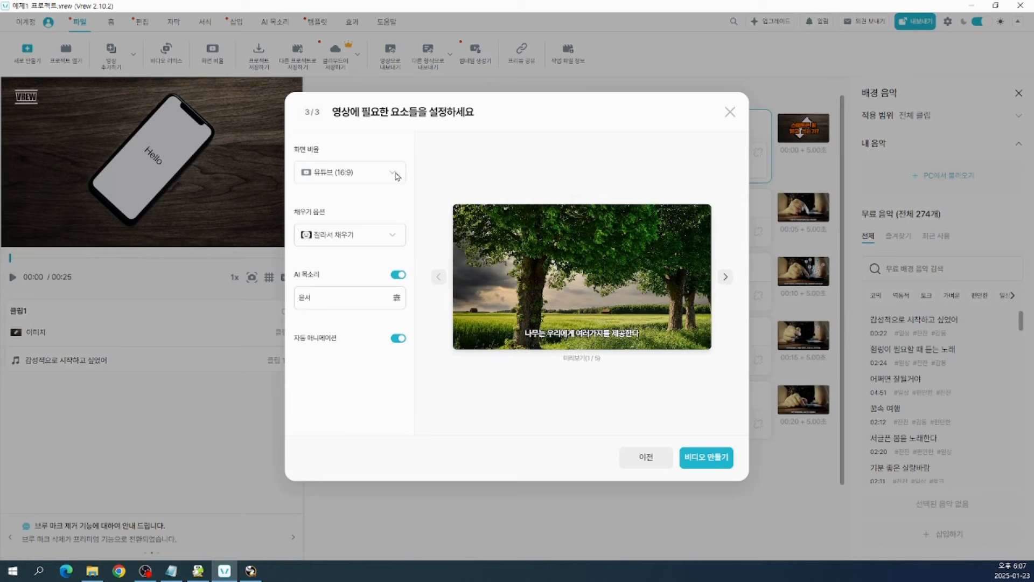
{"action": "left_click", "coordinate": [395, 174]}
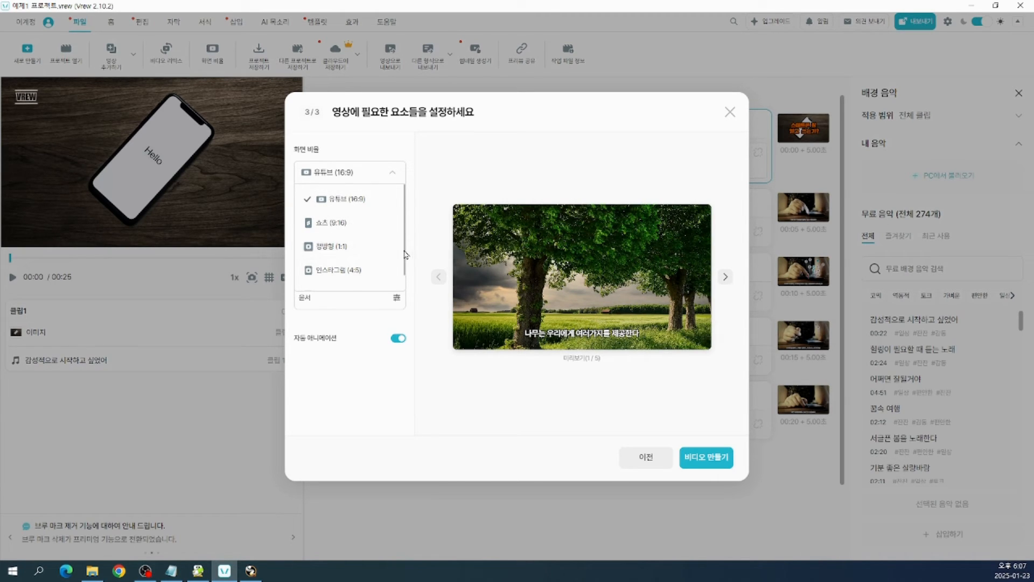
{"action": "left_click_drag", "start_coordinate": [406, 267], "coordinate": [405, 280]}
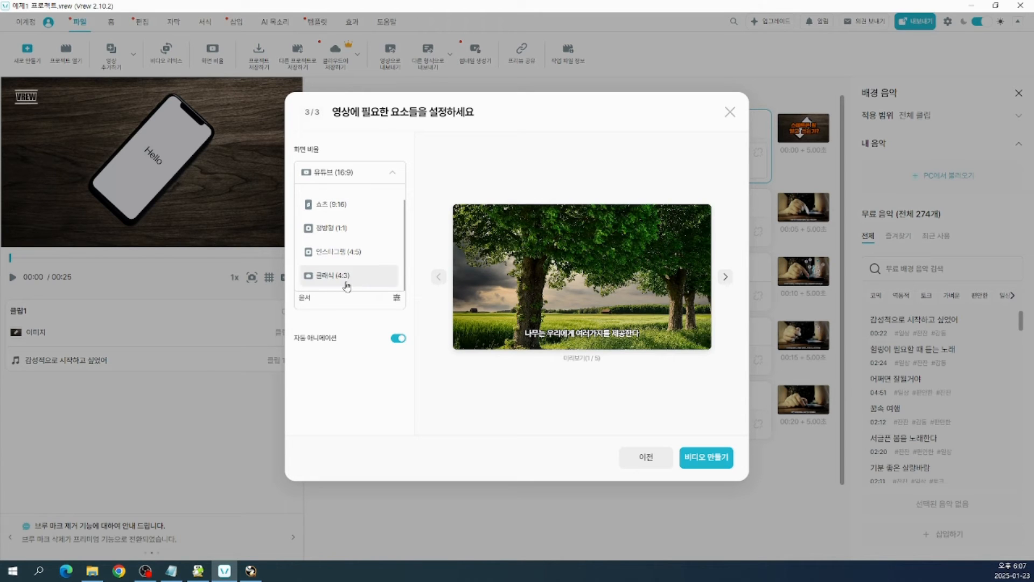
{"action": "left_click", "coordinate": [362, 177]}
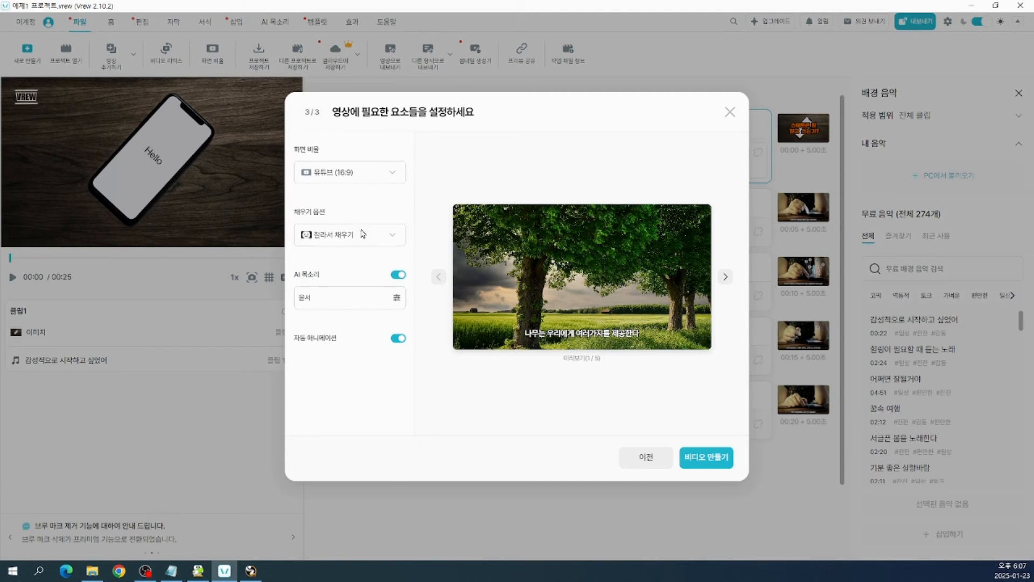
{"action": "left_click", "coordinate": [395, 242]}
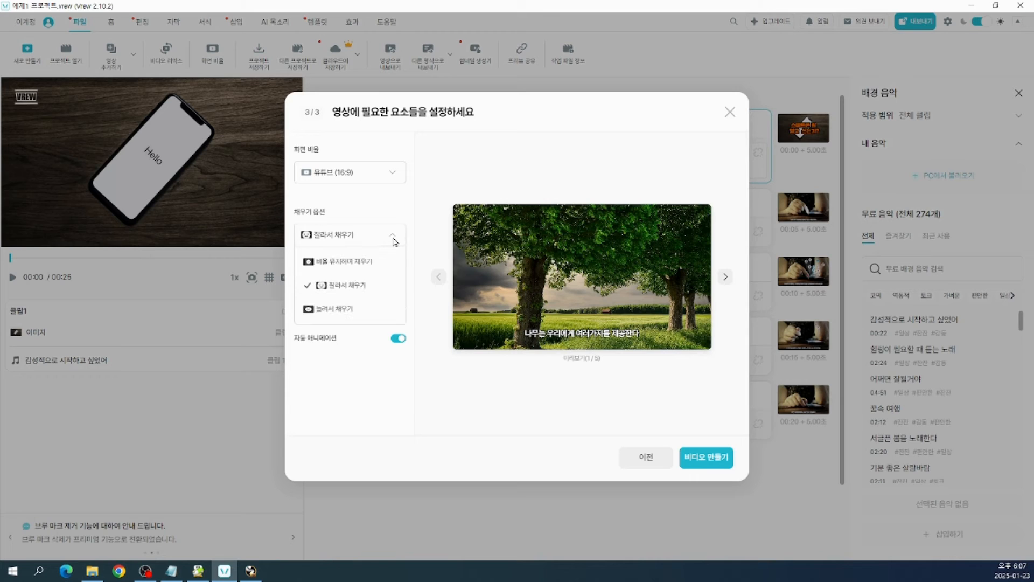
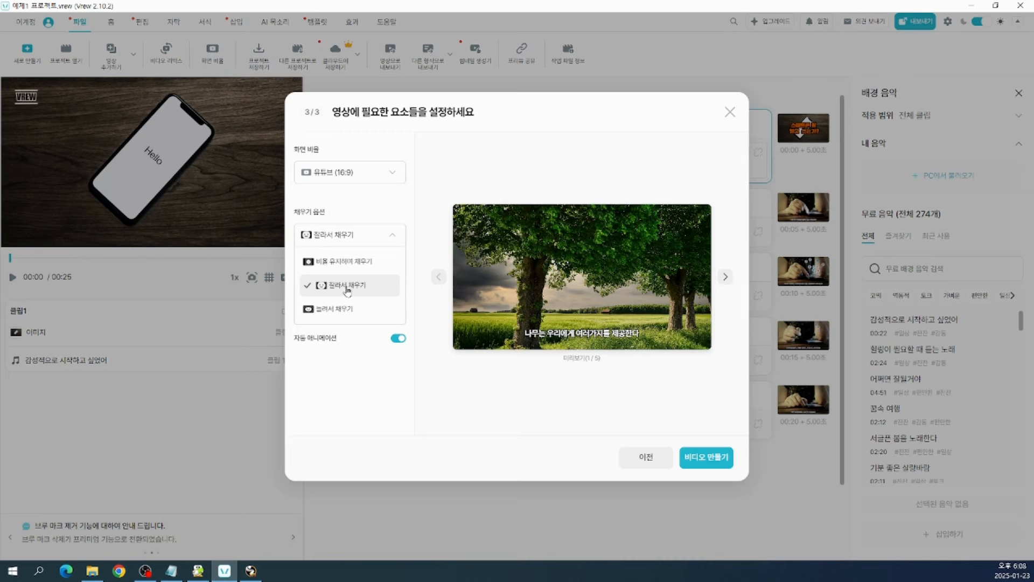
{"action": "left_click", "coordinate": [346, 290]}
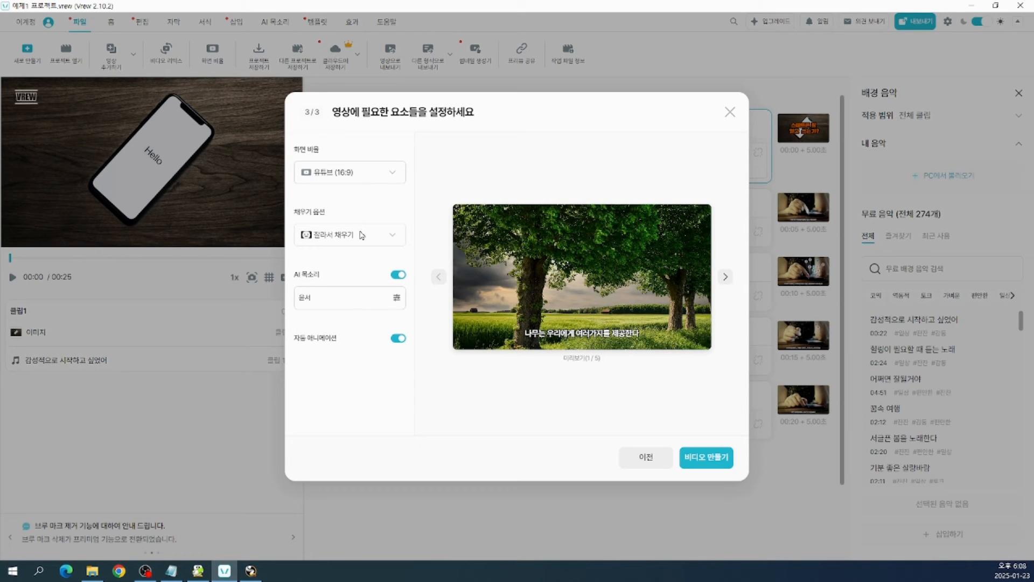
Choose 윤서 from the recommended Korean AI voices as the video's narration voice.
{"action": "left_click", "coordinate": [361, 305]}
{"action": "left_click", "coordinate": [309, 305]}
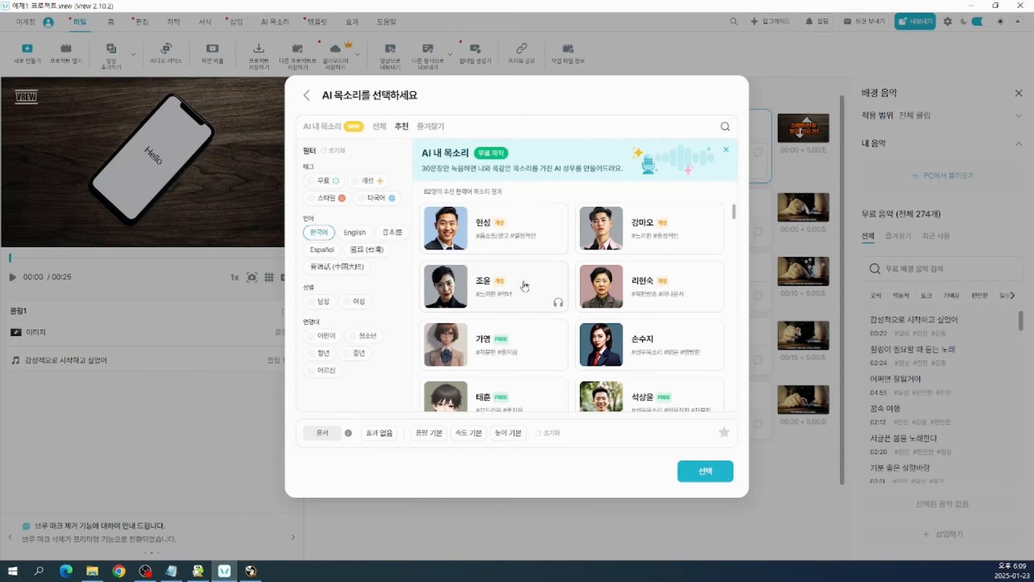
{"action": "scroll", "coordinate": [523, 285], "scroll_direction": "down", "scroll_amount": 4}
{"action": "scroll", "coordinate": [523, 286], "scroll_direction": "down", "scroll_amount": 1}
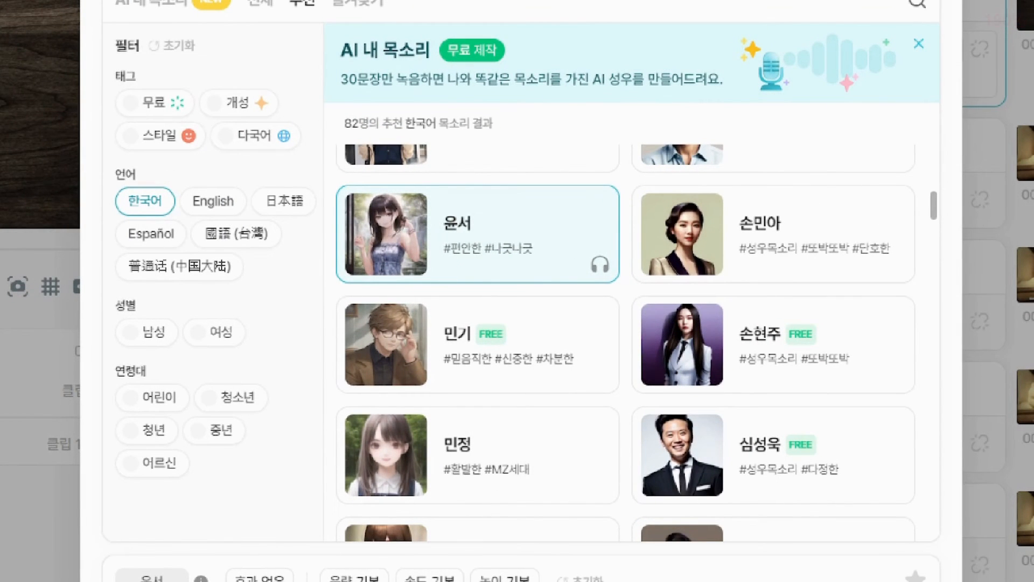
{"action": "left_click_drag", "start_coordinate": [449, 263], "coordinate": [540, 265]}
{"action": "left_click_drag", "start_coordinate": [577, 246], "coordinate": [621, 283]}
{"action": "key", "text": "Escape"}
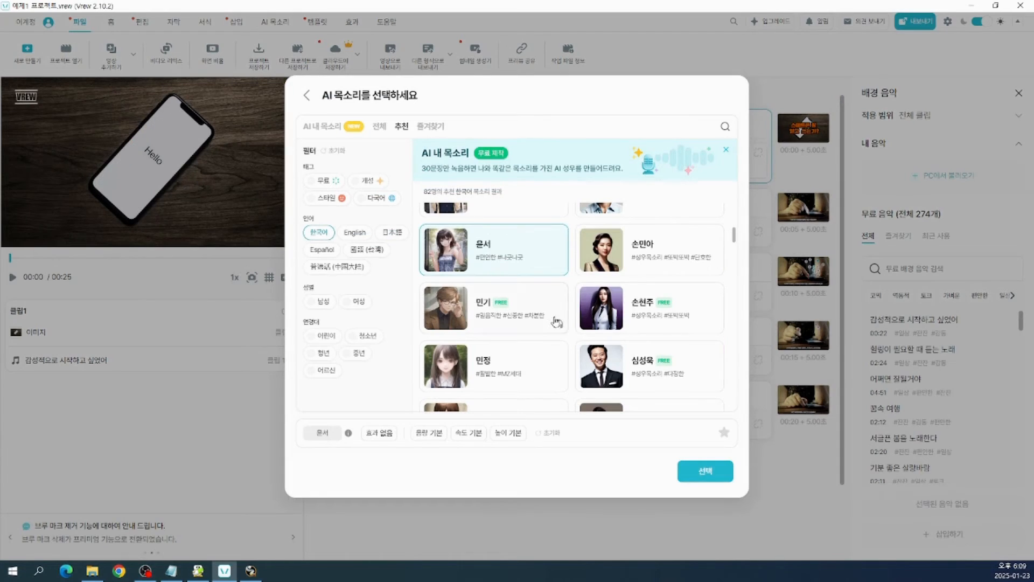
{"action": "left_click", "coordinate": [560, 269]}
{"action": "left_click", "coordinate": [703, 474]}
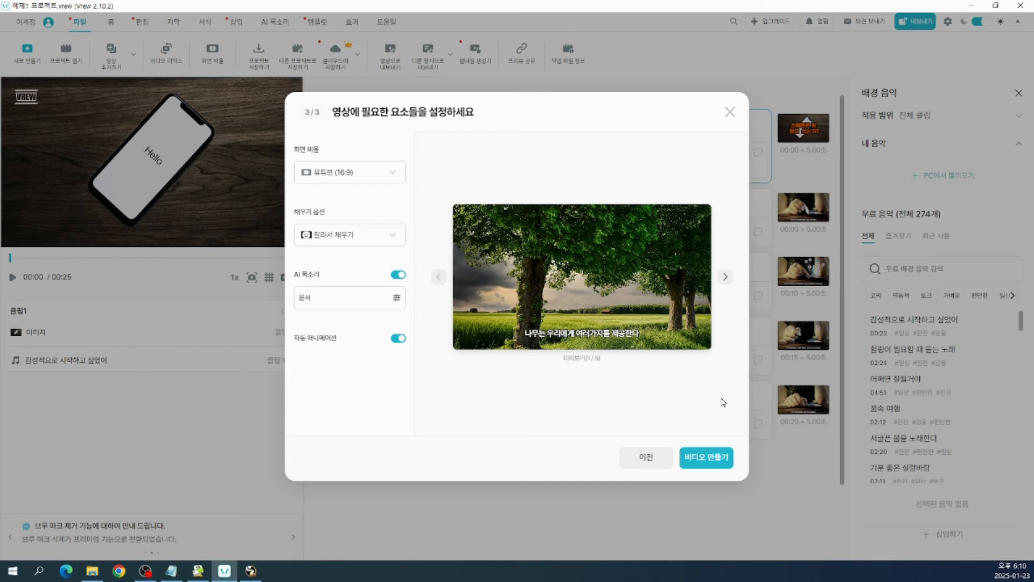
Create the video with the current settings, close the background music list and play the result.
{"action": "left_click", "coordinate": [708, 463]}
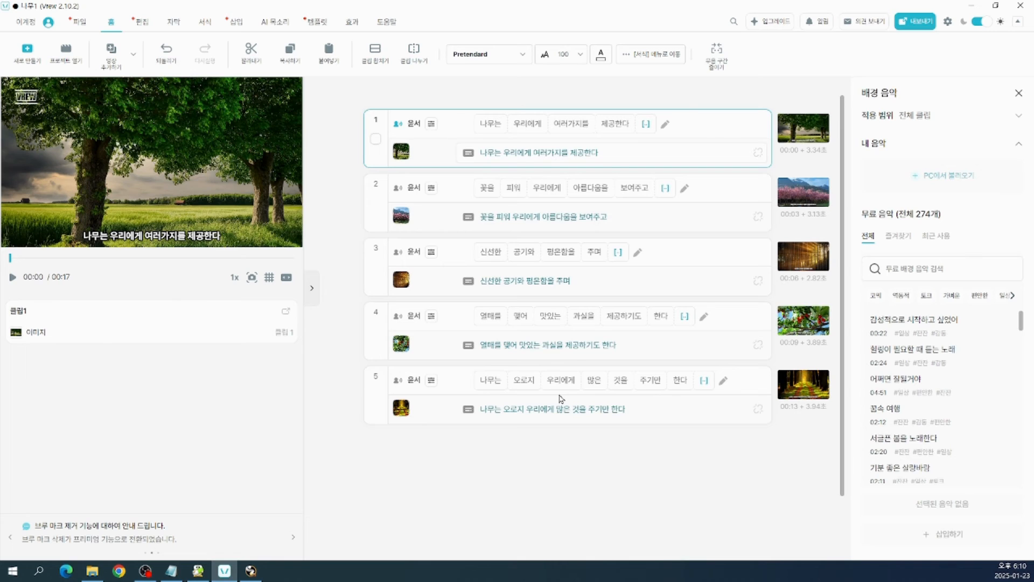
{"action": "left_click", "coordinate": [1019, 94]}
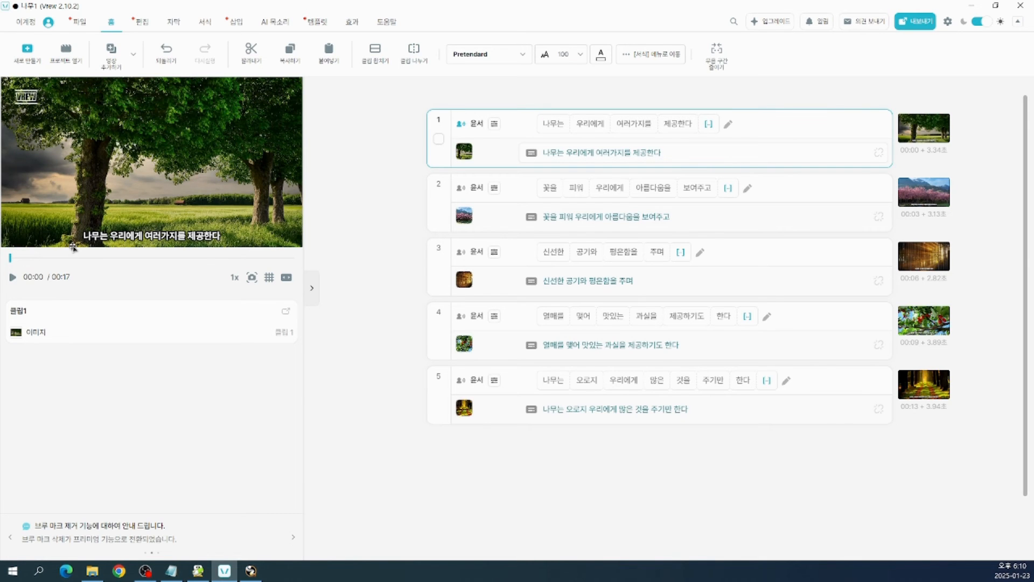
{"action": "key", "text": "space"}
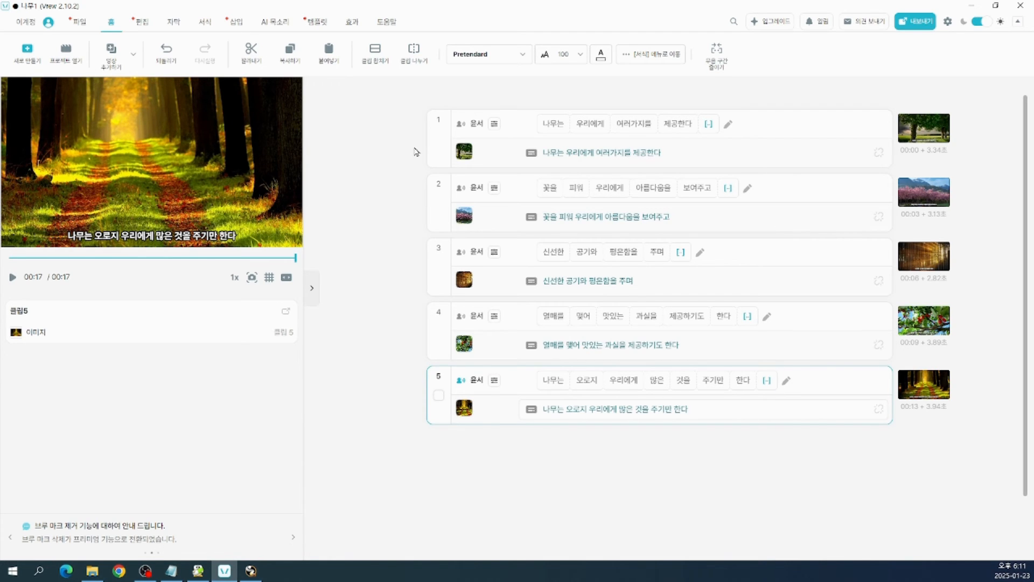
Insert the free sound effect 다음으로 넘어가는 맑은 소리(띠링~) before the first word of clip 1 and play the video to check it.
{"action": "left_click", "coordinate": [540, 128]}
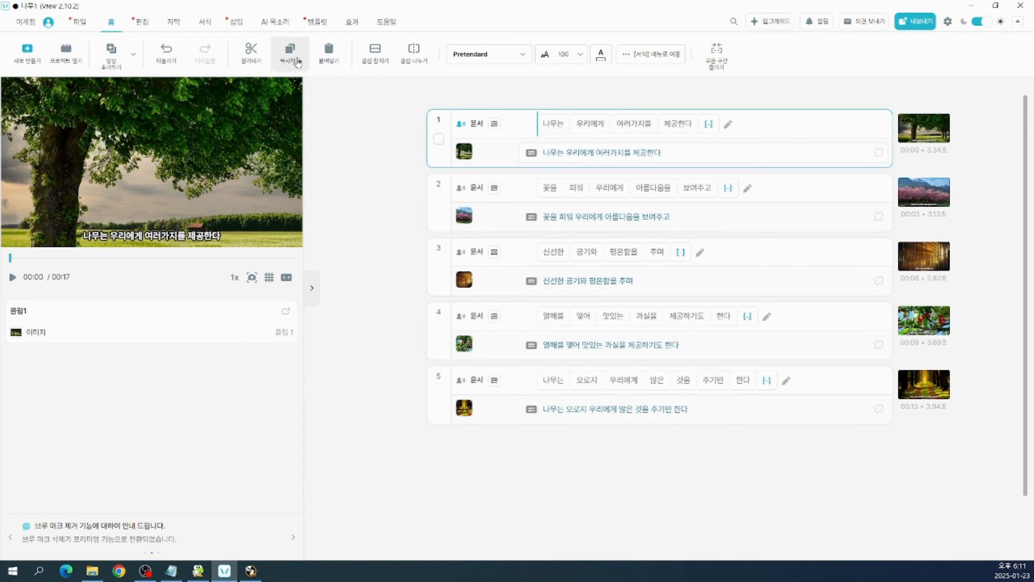
{"action": "left_click", "coordinate": [237, 24]}
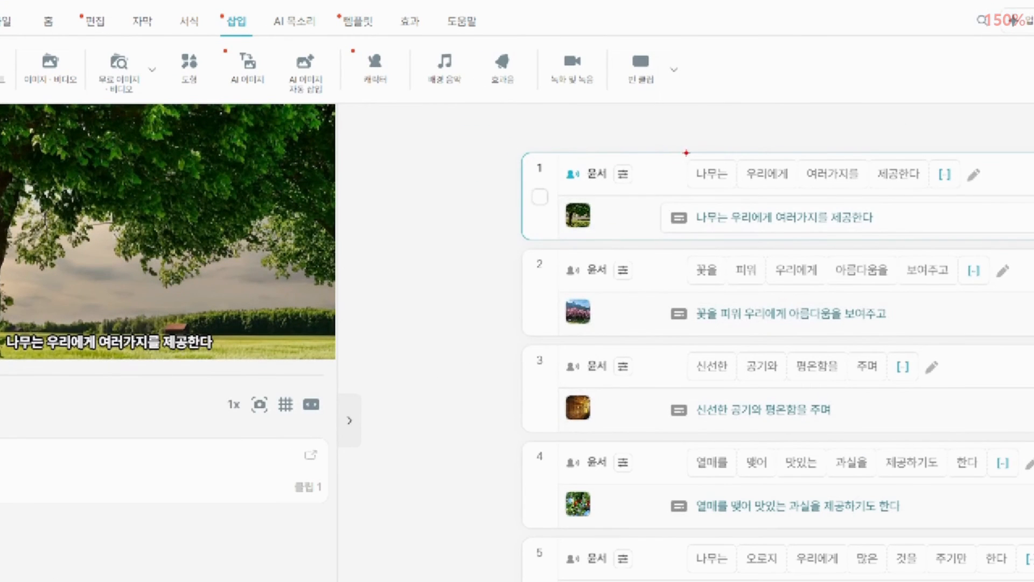
{"action": "left_click", "coordinate": [682, 160]}
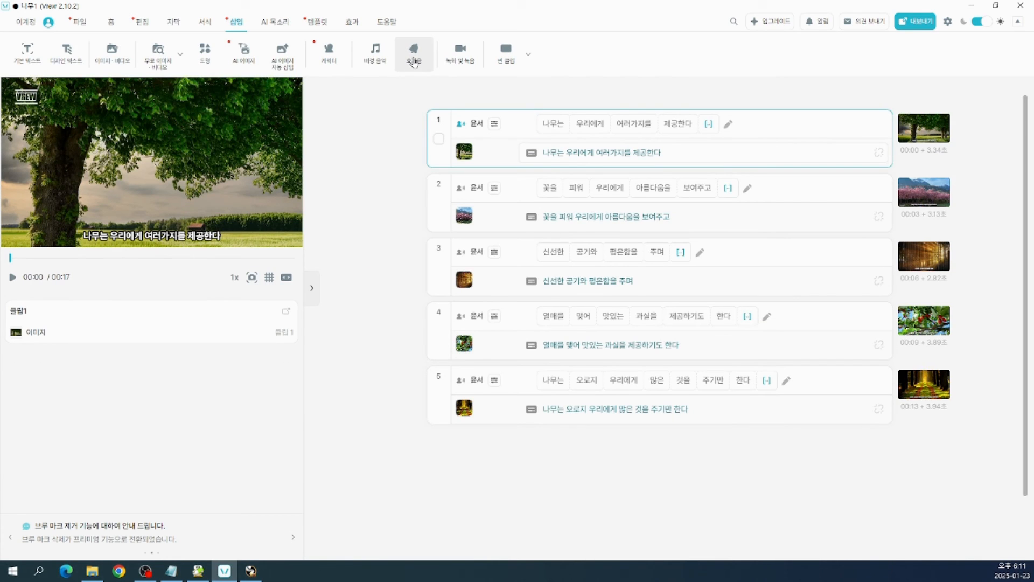
{"action": "left_click", "coordinate": [503, 81]}
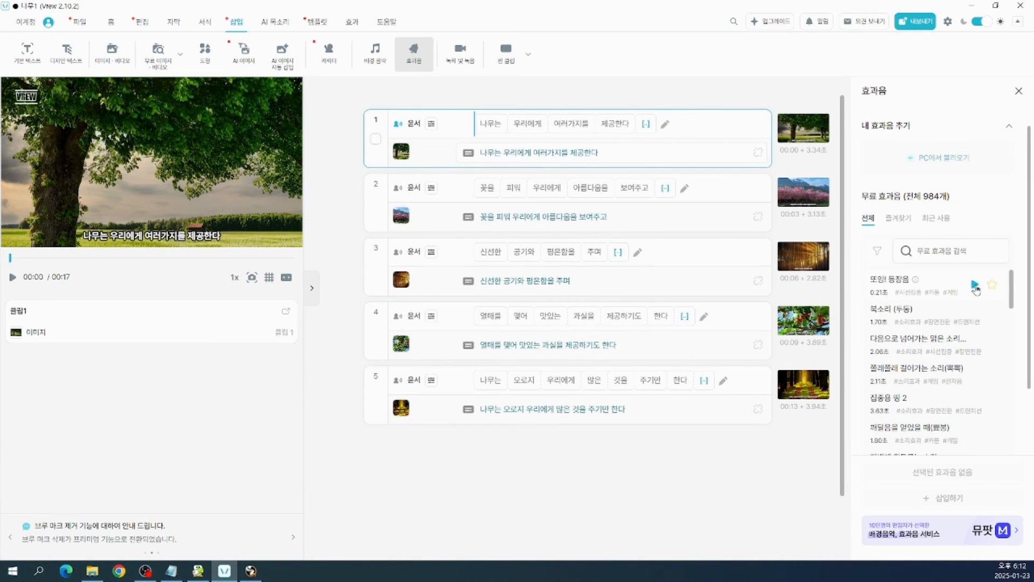
{"action": "left_click", "coordinate": [976, 285]}
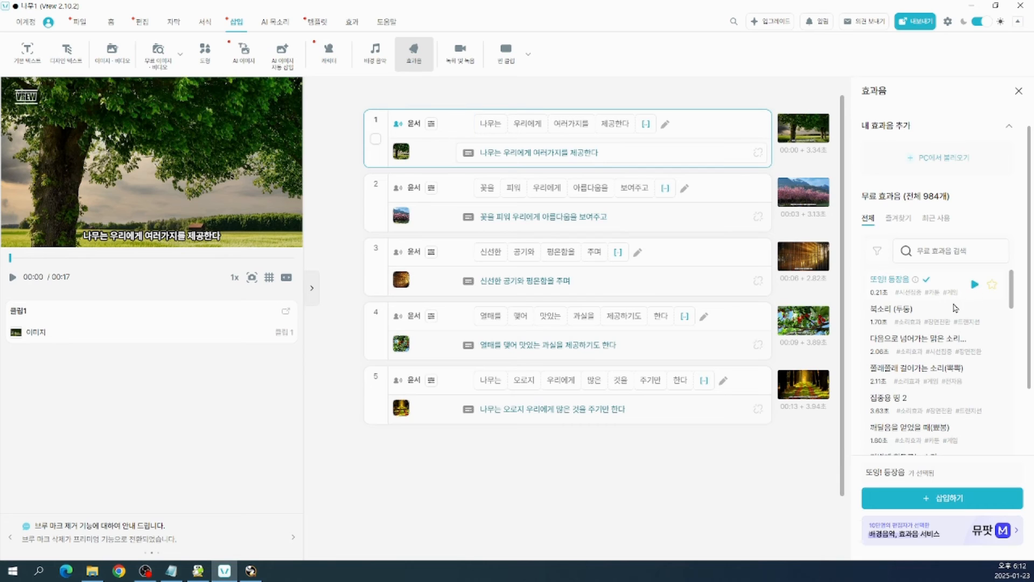
{"action": "left_click", "coordinate": [973, 315]}
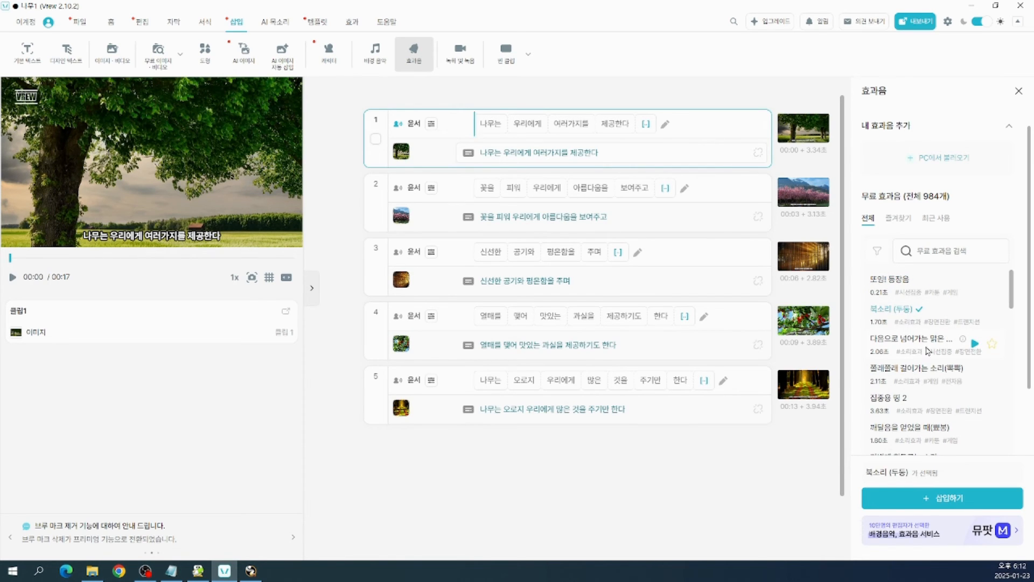
{"action": "left_click", "coordinate": [974, 345]}
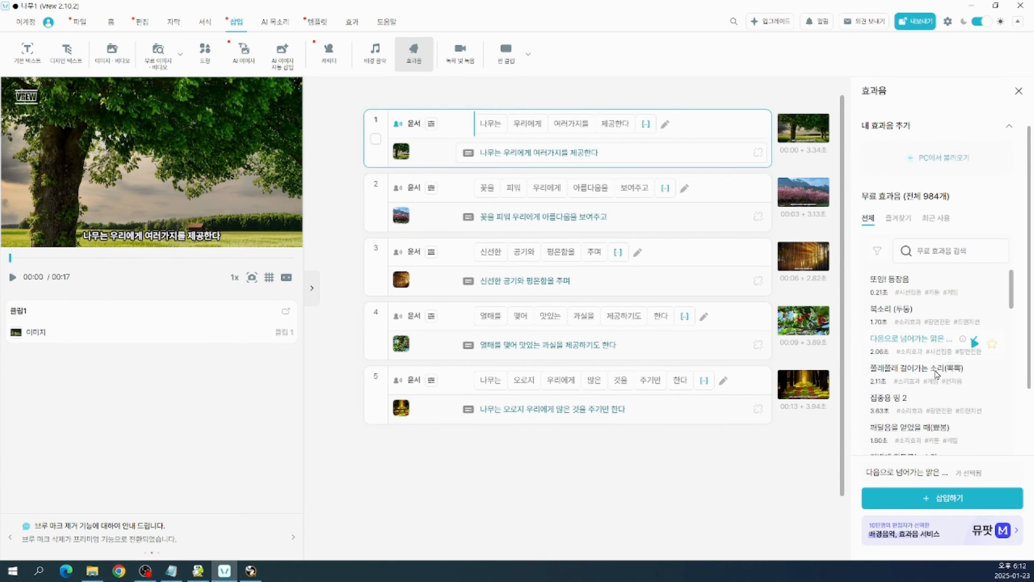
{"action": "left_click", "coordinate": [949, 499]}
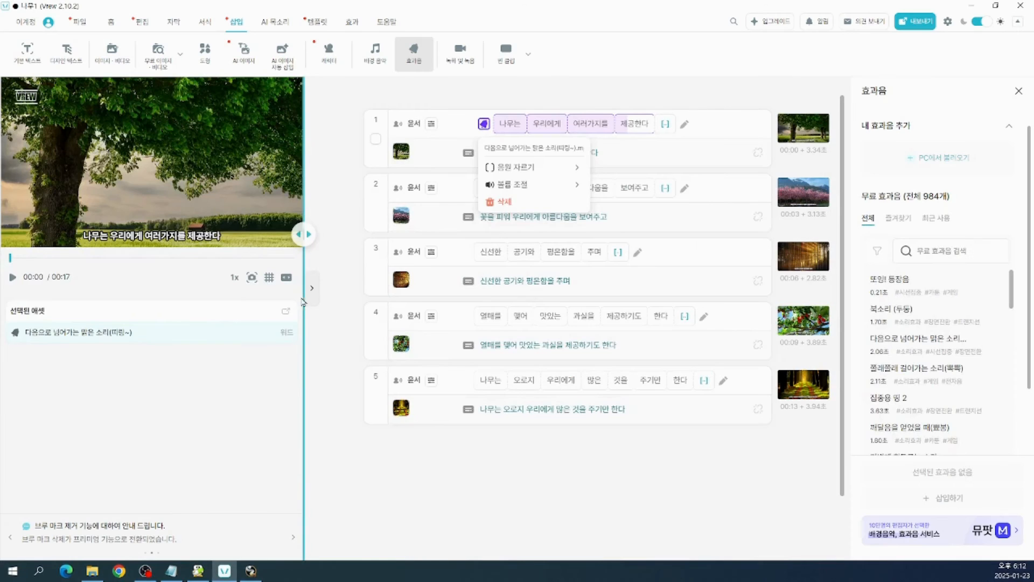
{"action": "left_click", "coordinate": [13, 278]}
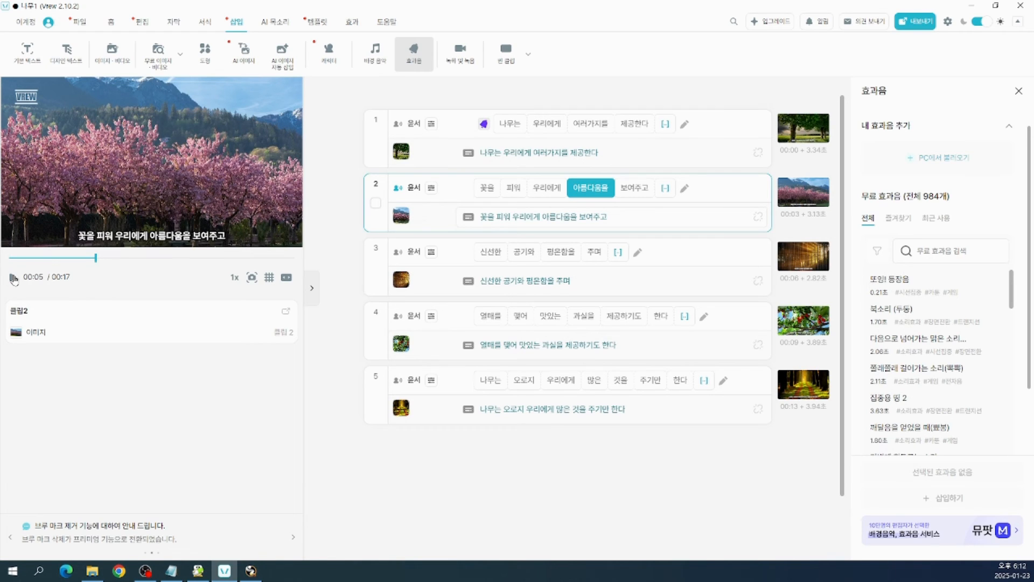
{"action": "left_click", "coordinate": [13, 278]}
Search the free sound effects for "박수" and clear the search.
{"action": "type", "text": "박"}
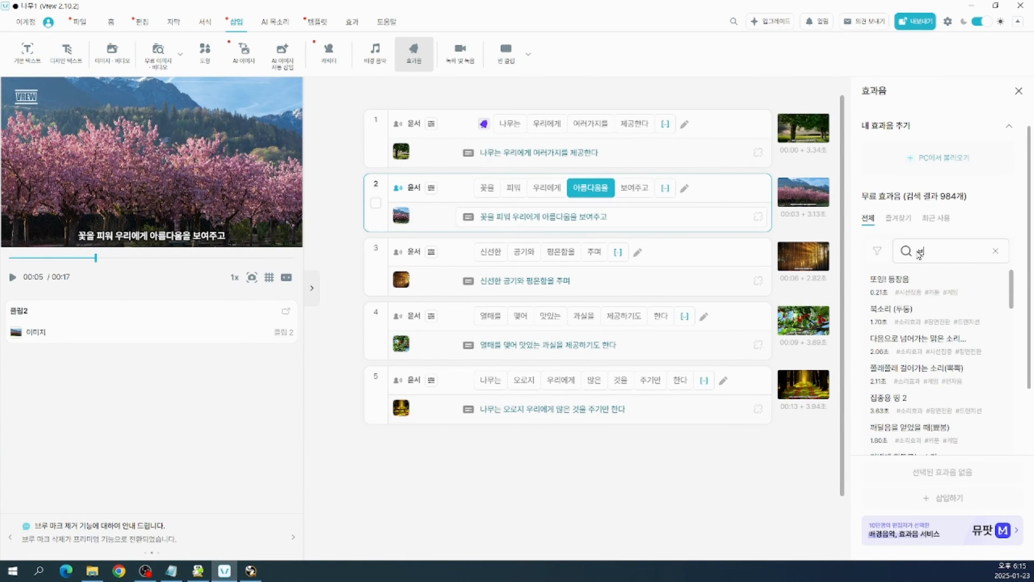
{"action": "type", "text": "수"}
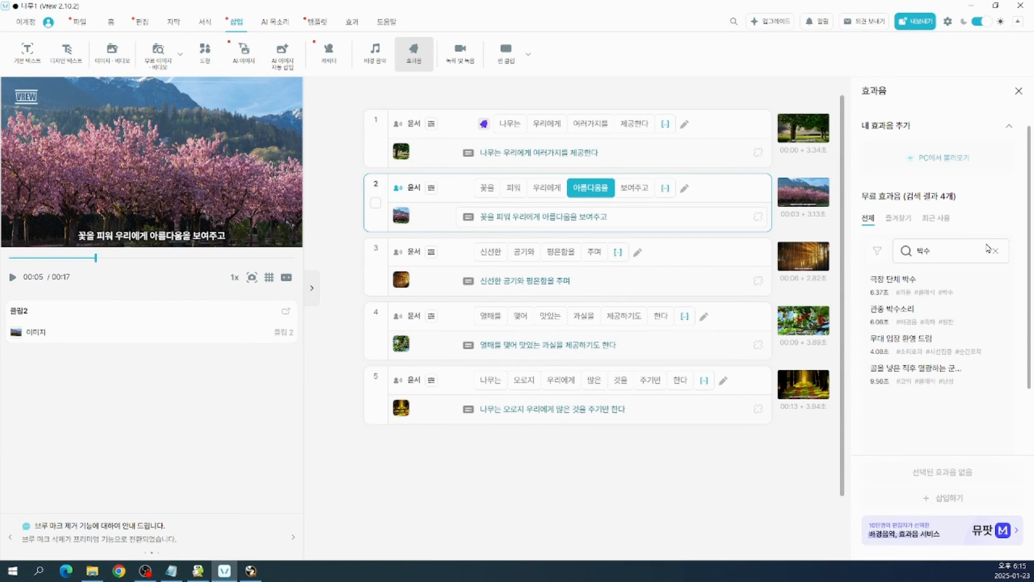
{"action": "left_click", "coordinate": [995, 114]}
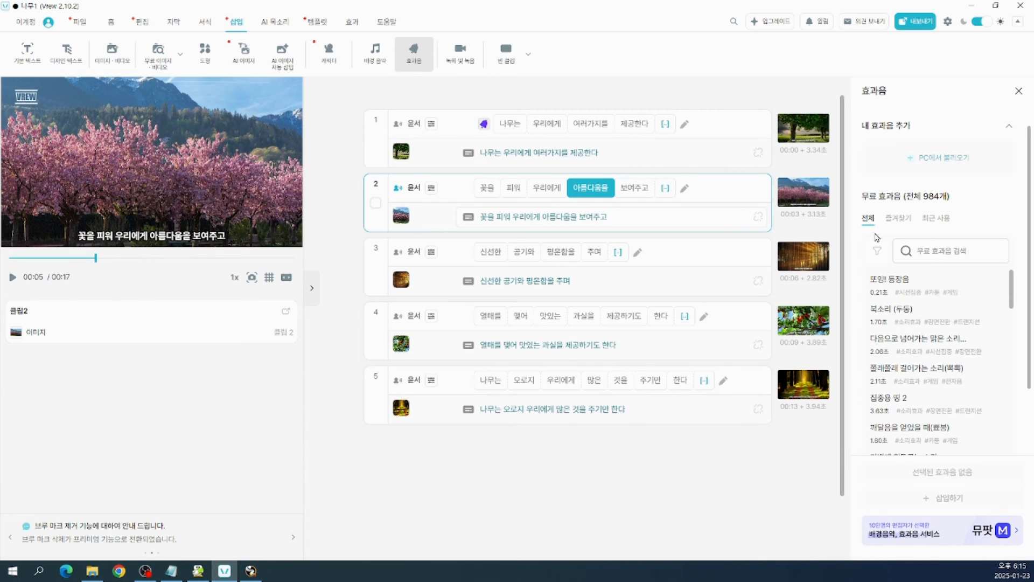
{"action": "key", "text": "alt+Tab"}
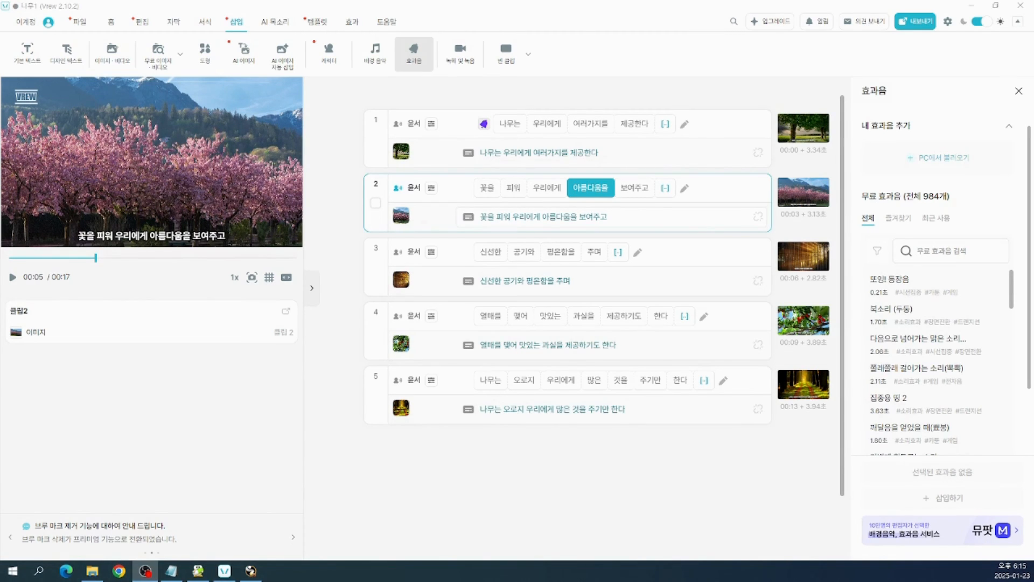
{"action": "mouse_move", "coordinate": [497, 238]}
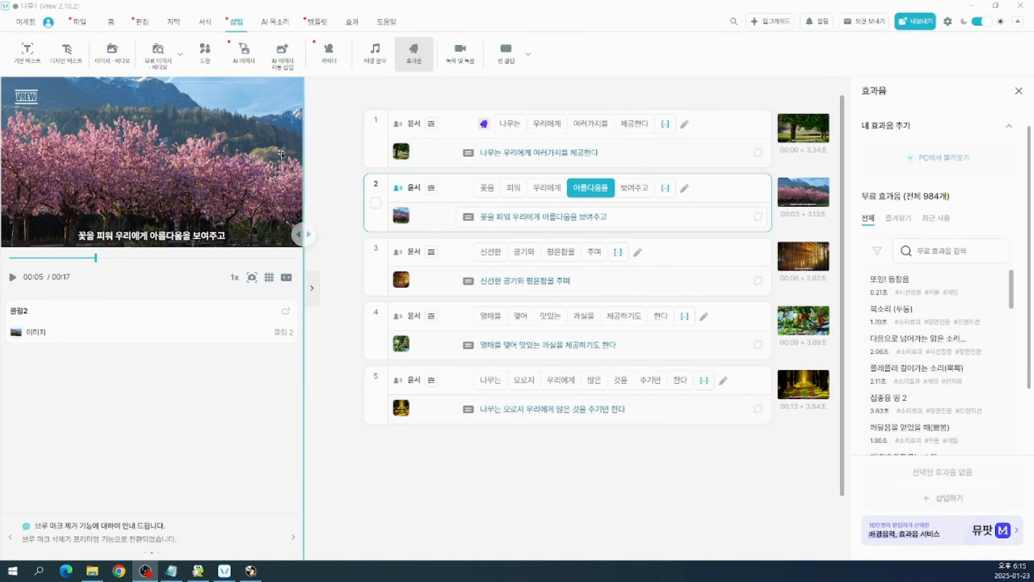
{"action": "mouse_move", "coordinate": [399, 224]}
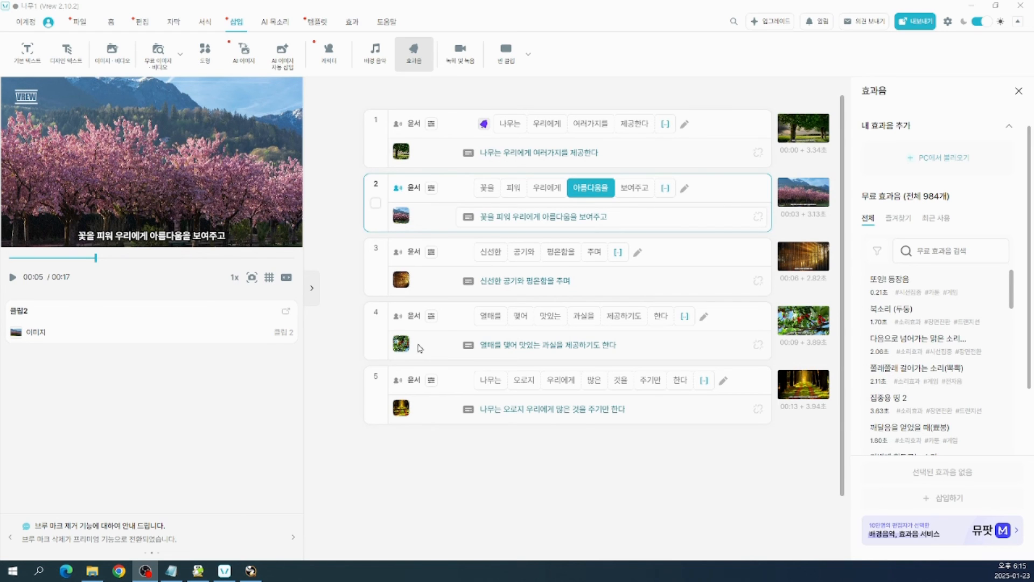
Start replacing the image of clip 4 with another image or video and dismiss the Pro model offer.
{"action": "mouse_move", "coordinate": [401, 346]}
{"action": "left_click", "coordinate": [401, 348]}
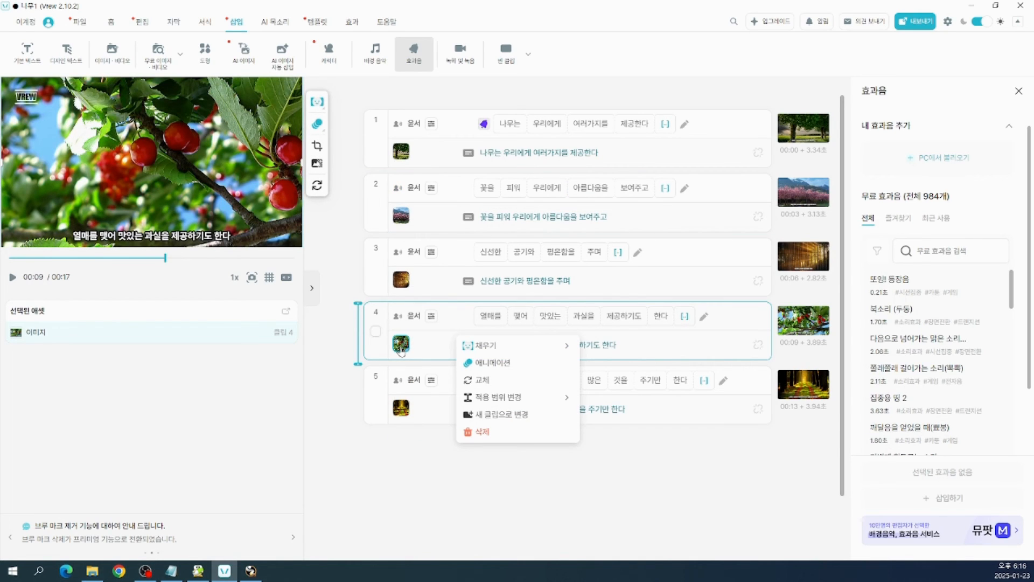
{"action": "left_click", "coordinate": [483, 381]}
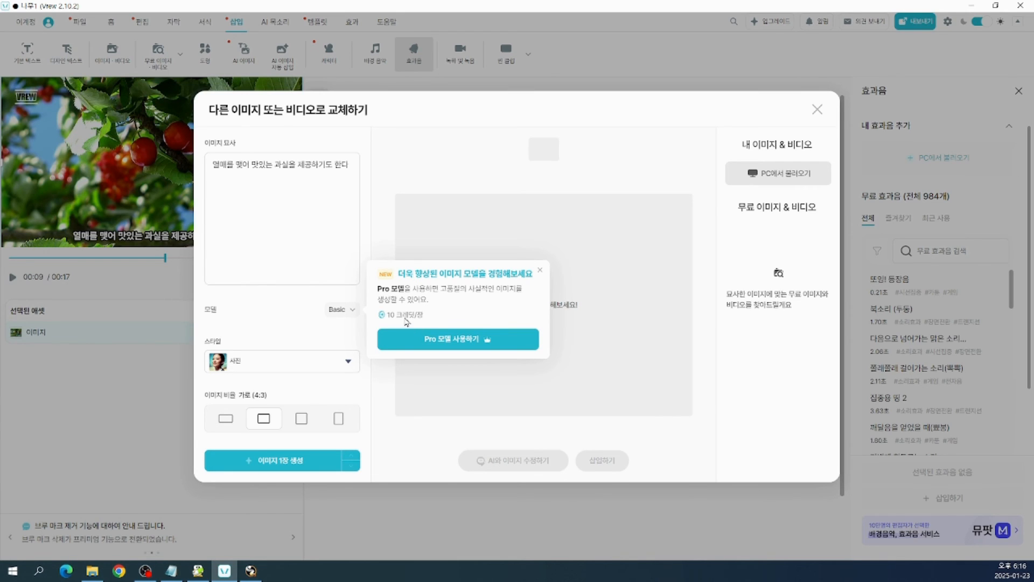
{"action": "left_click", "coordinate": [540, 271]}
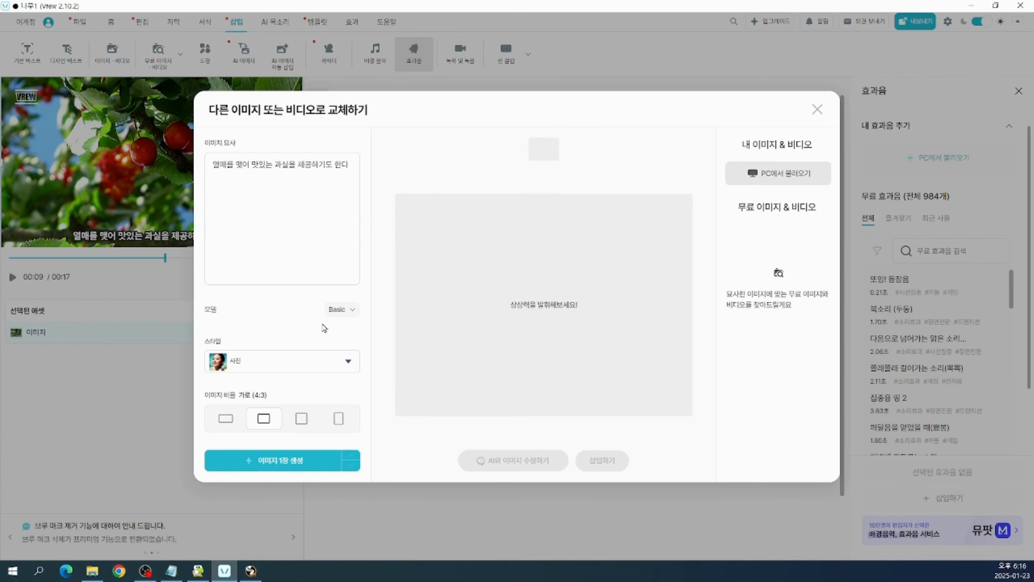
Review the image generation models and their credit costs, keeping the model at Basic.
{"action": "left_click", "coordinate": [347, 310]}
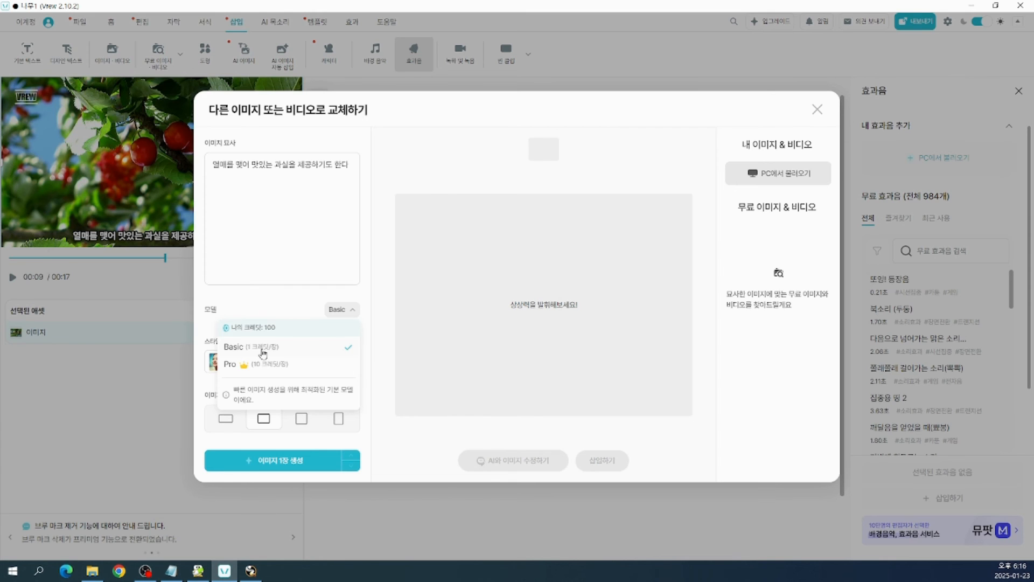
{"action": "key", "text": "ctrl+2"}
{"action": "mouse_move", "coordinate": [319, 298]}
{"action": "left_mouse_down"}
{"action": "mouse_move", "coordinate": [364, 323]}
{"action": "mouse_move", "coordinate": [384, 275]}
{"action": "mouse_move", "coordinate": [388, 305]}
{"action": "left_mouse_up"}
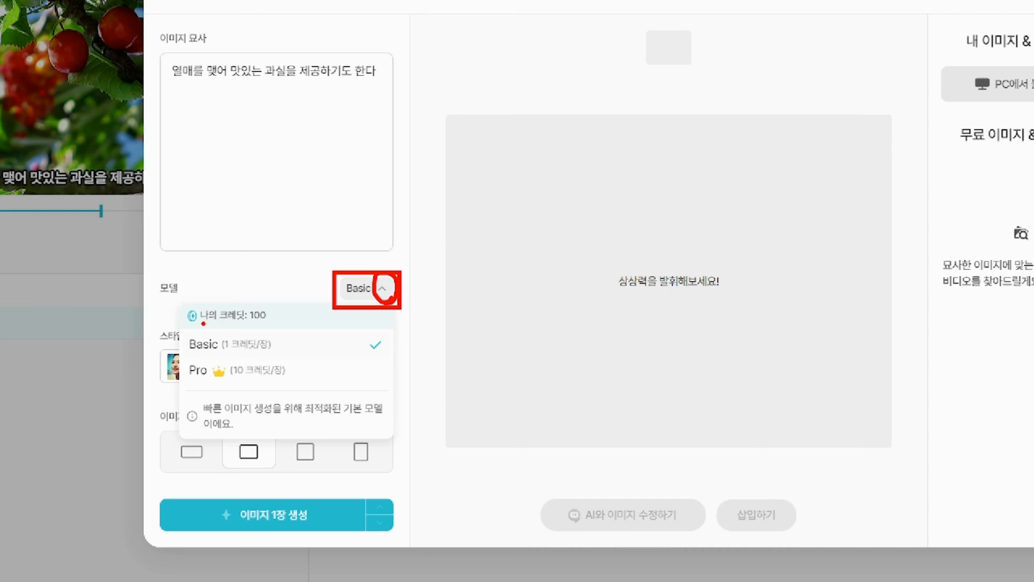
{"action": "left_click_drag", "start_coordinate": [204, 323], "coordinate": [269, 325]}
{"action": "left_click_drag", "start_coordinate": [194, 355], "coordinate": [272, 353]}
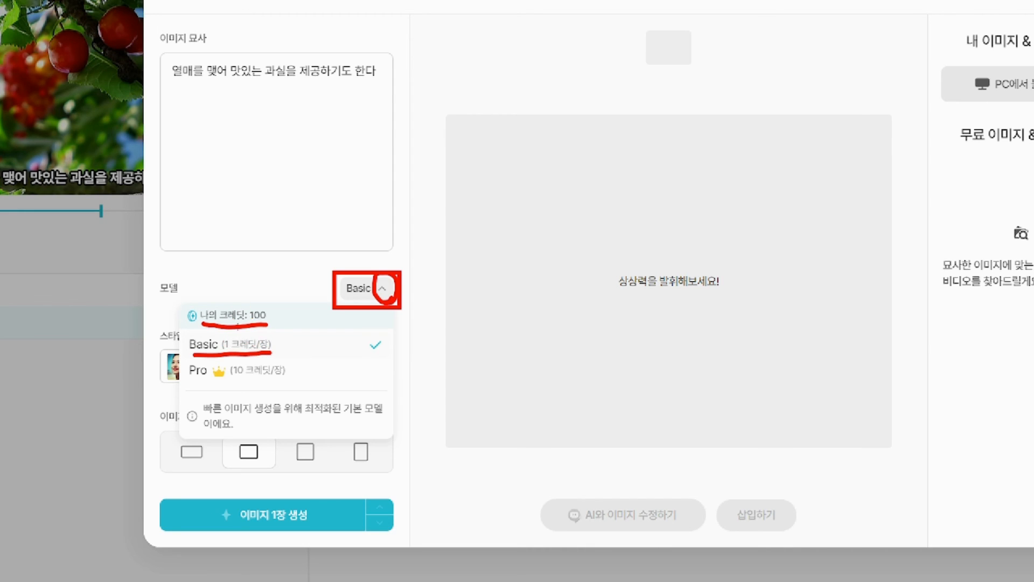
{"action": "left_click_drag", "start_coordinate": [187, 331], "coordinate": [224, 354]}
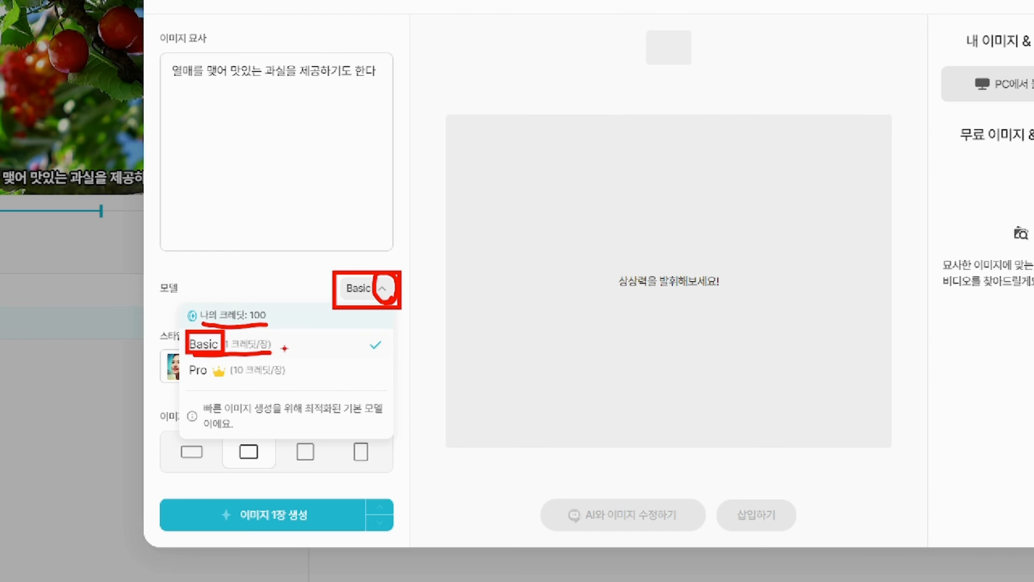
{"action": "key", "text": "Escape"}
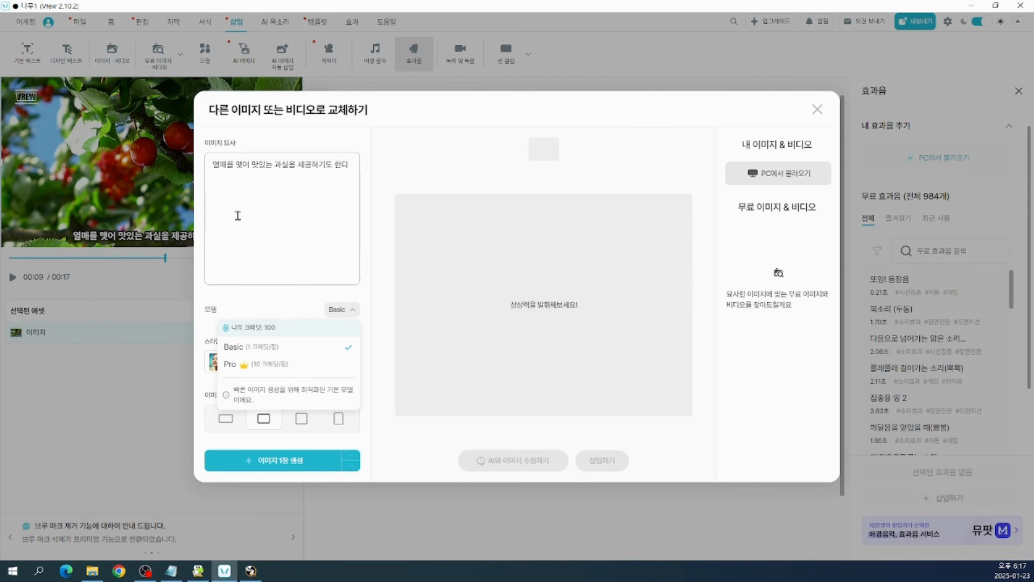
{"action": "left_click", "coordinate": [280, 214]}
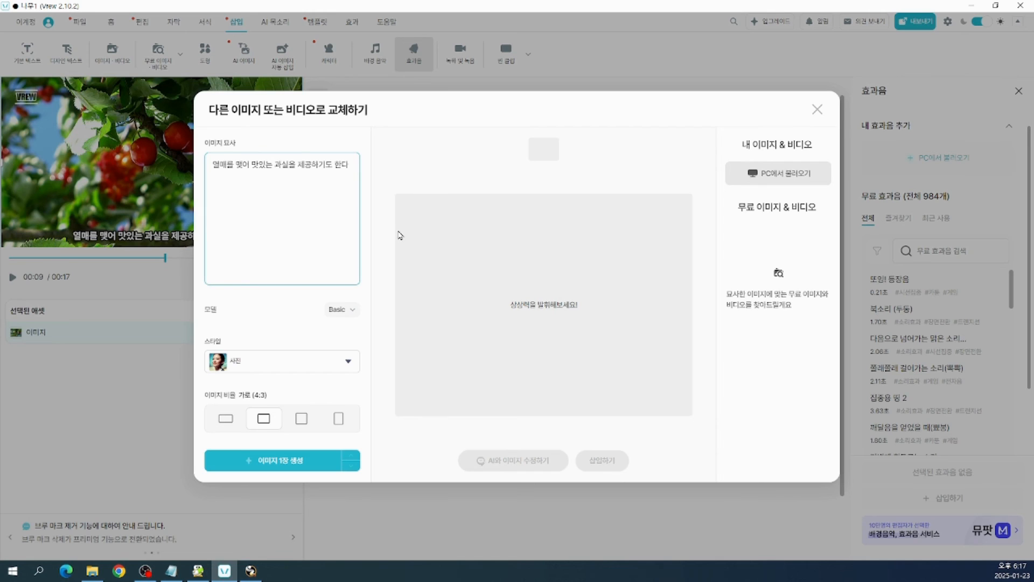
Replace the image description with "복숭아나무에 열매가 많이 열려있는 모습".
{"action": "left_click", "coordinate": [795, 180]}
{"action": "left_click_drag", "start_coordinate": [213, 166], "coordinate": [356, 171]}
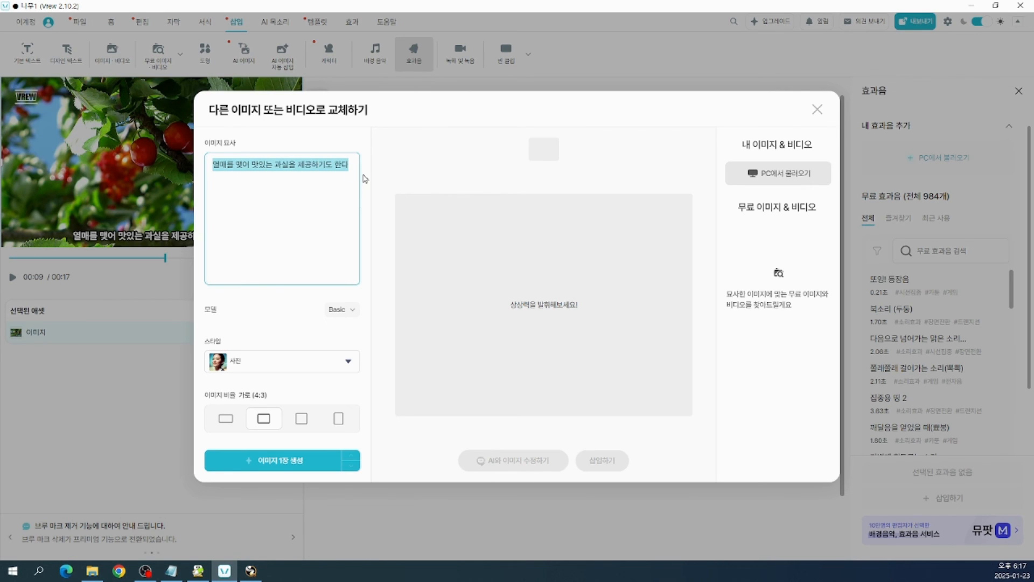
{"action": "type", "text": "ㅂ숭으"}
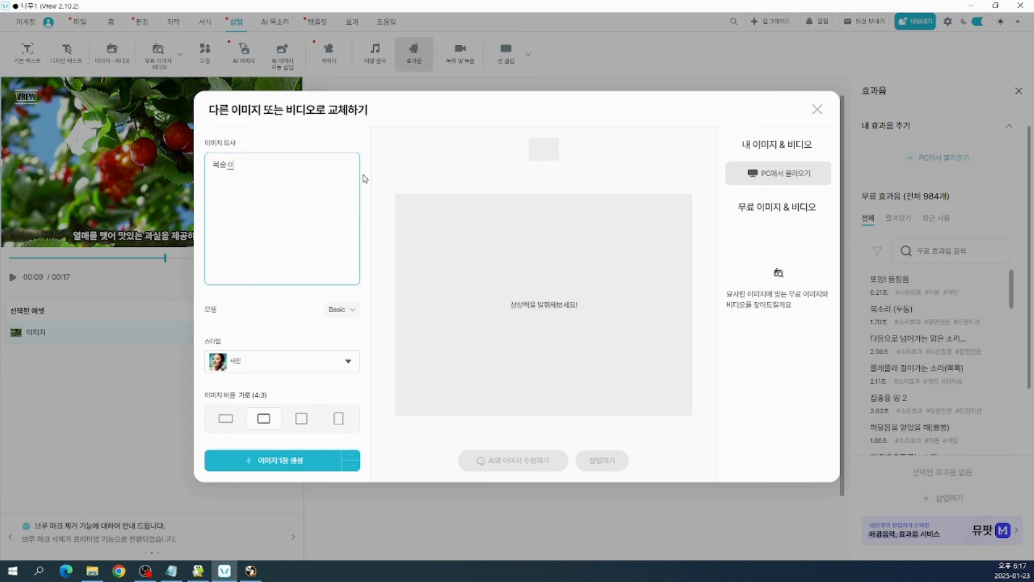
{"action": "type", "text": "나무가"}
{"action": "type", "text": " 열매가 "}
{"action": "type", "text": "많이 열ㄹ"}
{"action": "type", "text": "려있는"}
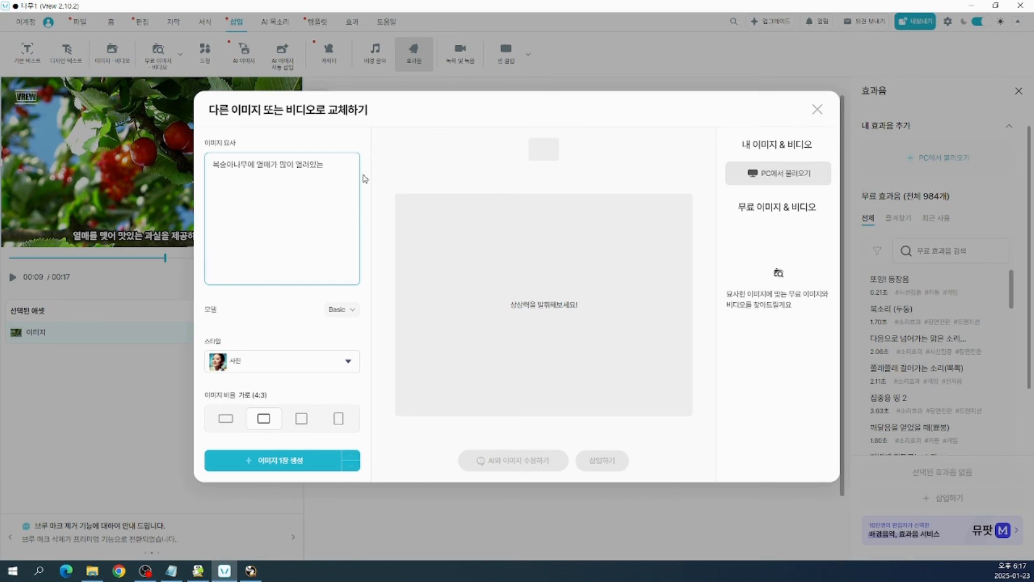
{"action": "type", "text": " 모습"}
Look through the available image styles and choose 사진 for the generated image.
{"action": "left_click", "coordinate": [395, 317]}
{"action": "scroll", "coordinate": [278, 383], "scroll_direction": "down", "scroll_amount": 3}
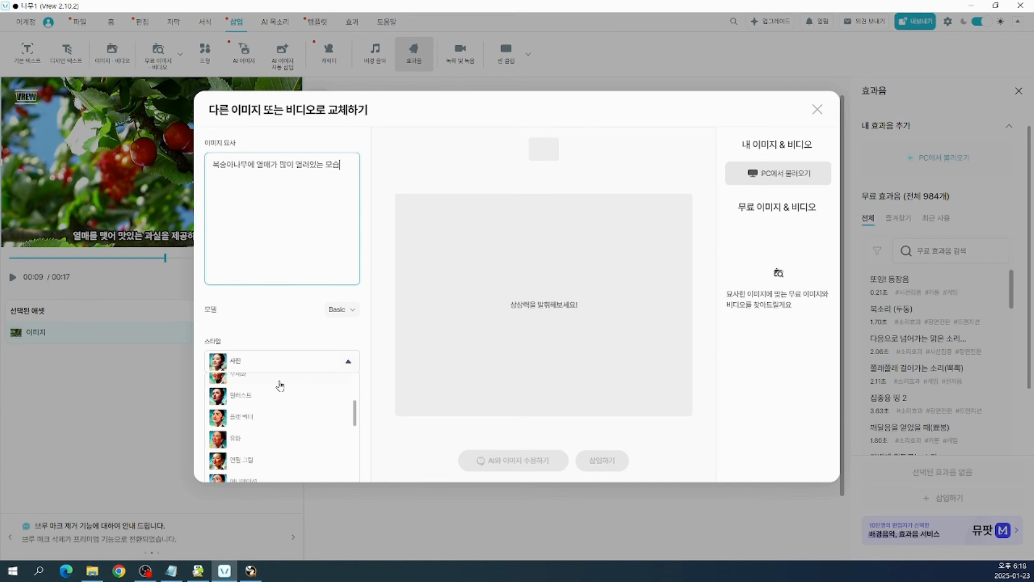
{"action": "scroll", "coordinate": [270, 397], "scroll_direction": "down", "scroll_amount": 5}
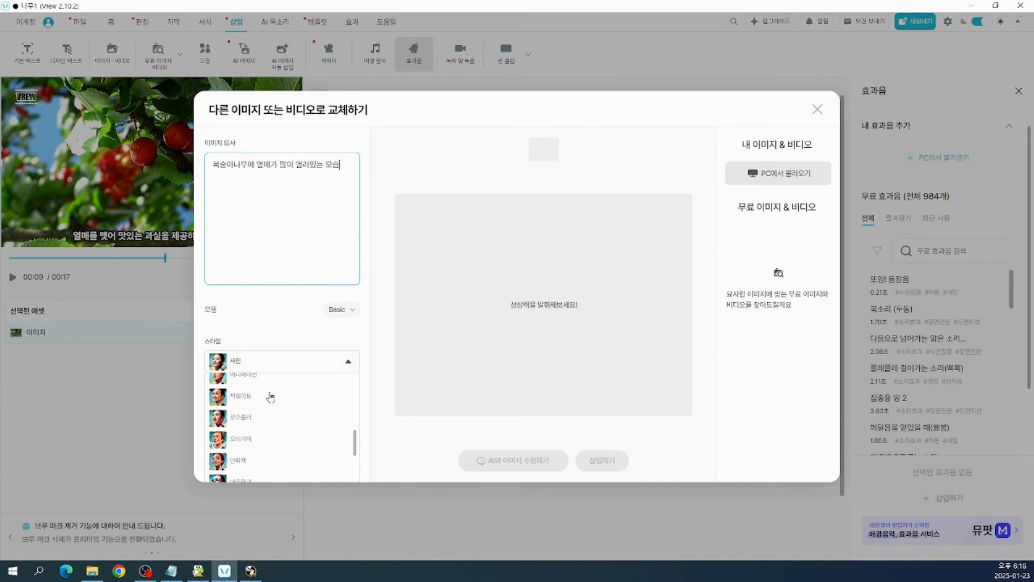
{"action": "scroll", "coordinate": [272, 415], "scroll_direction": "up", "scroll_amount": 8}
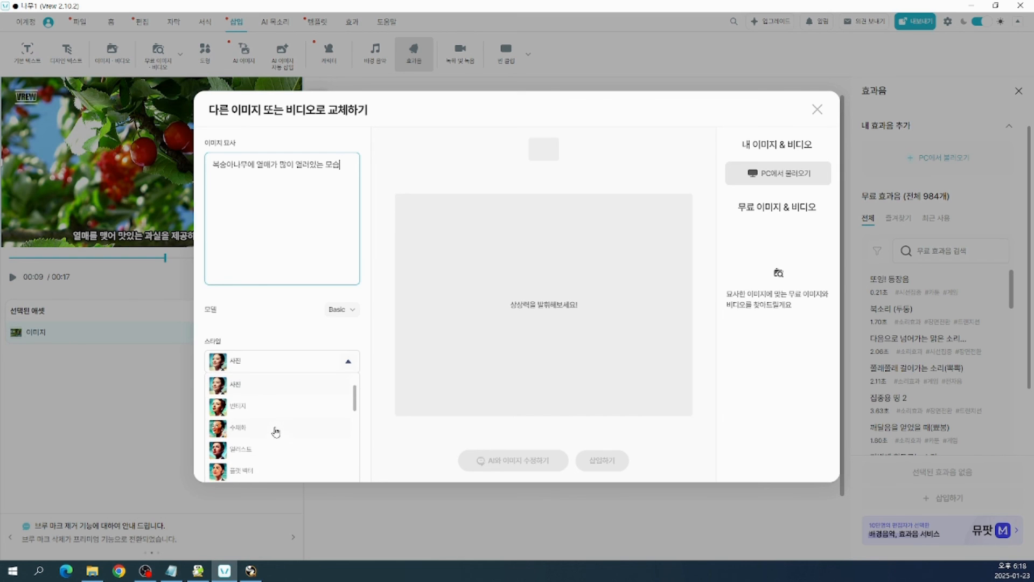
{"action": "left_click", "coordinate": [244, 384]}
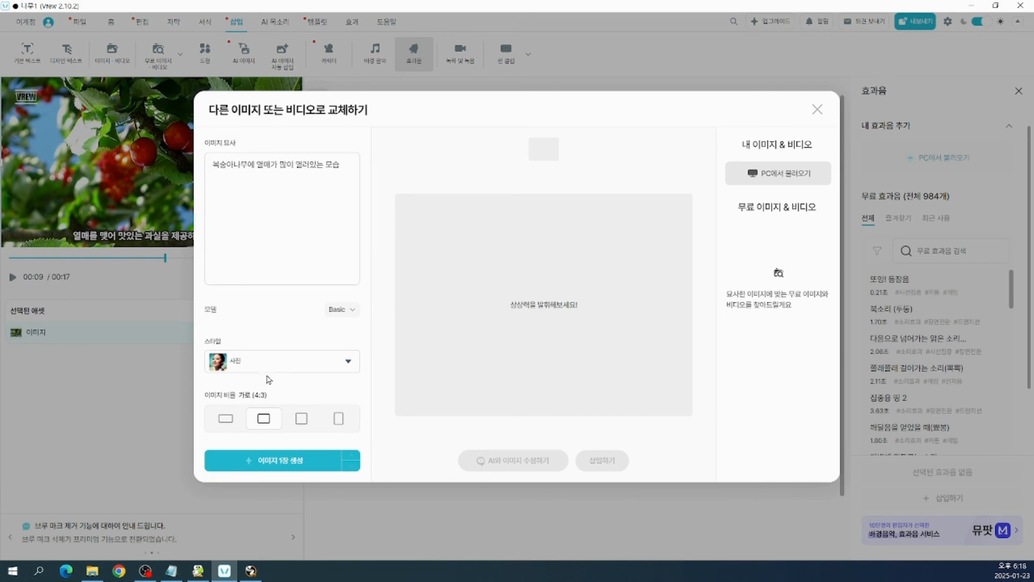
Set the image ratio to 와이드스크린 (16:9) and generate one image from the description.
{"action": "left_click", "coordinate": [222, 422]}
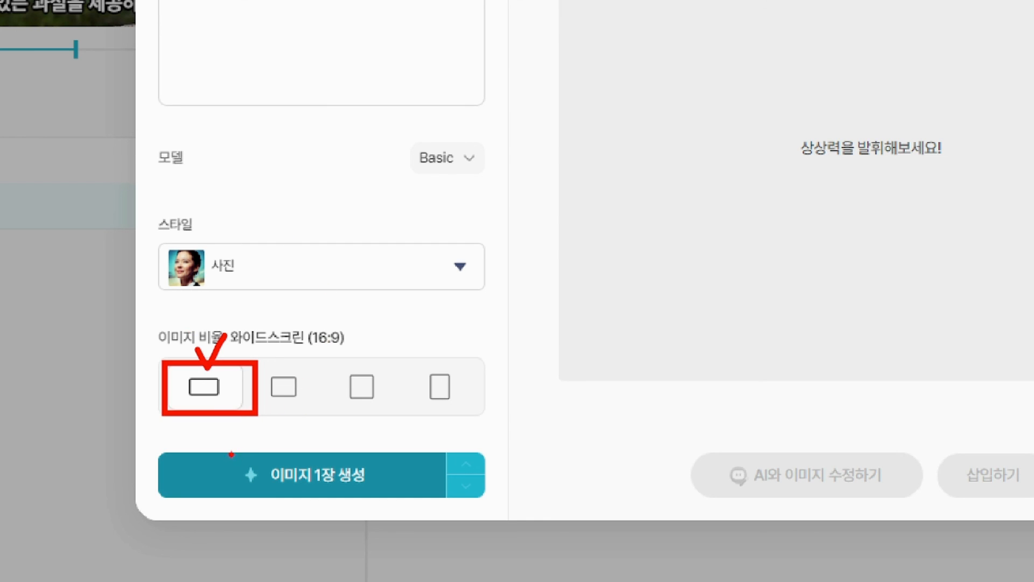
{"action": "mouse_move", "coordinate": [231, 454]}
{"action": "left_mouse_down"}
{"action": "mouse_move", "coordinate": [305, 490]}
{"action": "mouse_move", "coordinate": [388, 511]}
{"action": "left_mouse_up"}
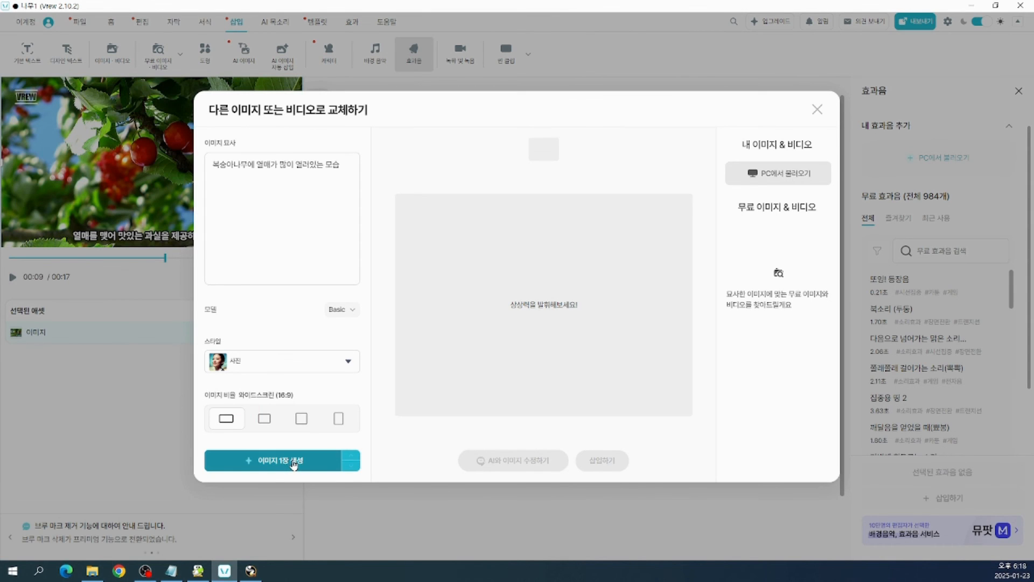
{"action": "left_click", "coordinate": [294, 463]}
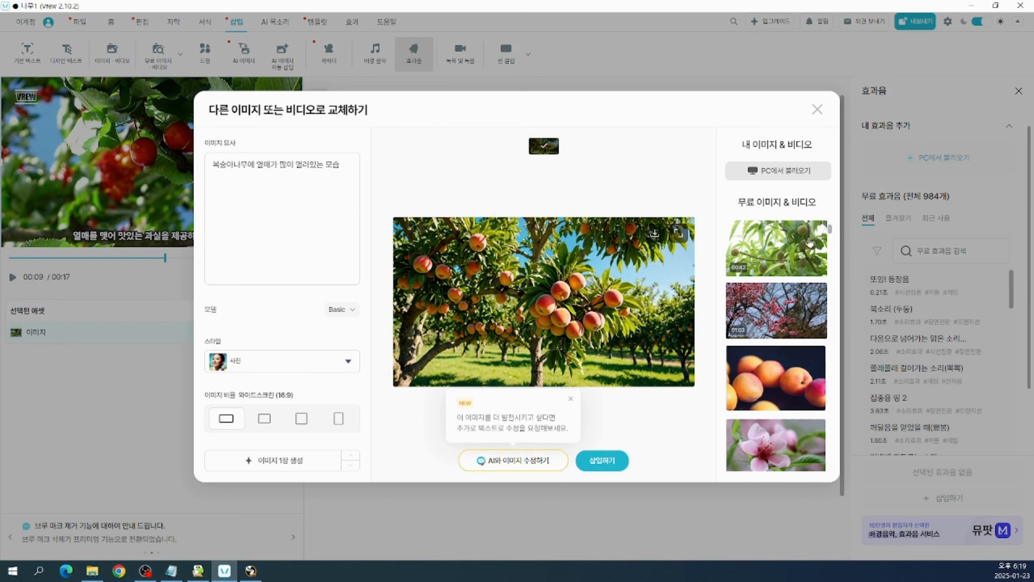
Browse the suggested free images and videos, and insert the AI-generated peach tree image into clip 4.
{"action": "scroll", "coordinate": [805, 302], "scroll_direction": "down", "scroll_amount": 5}
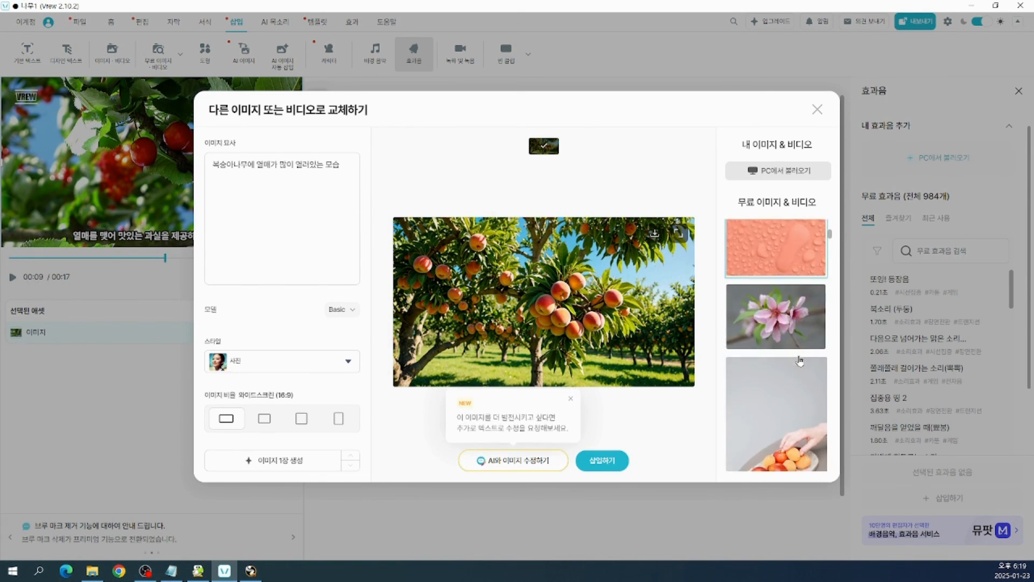
{"action": "scroll", "coordinate": [799, 361], "scroll_direction": "down", "scroll_amount": 2}
{"action": "scroll", "coordinate": [799, 361], "scroll_direction": "up", "scroll_amount": 3}
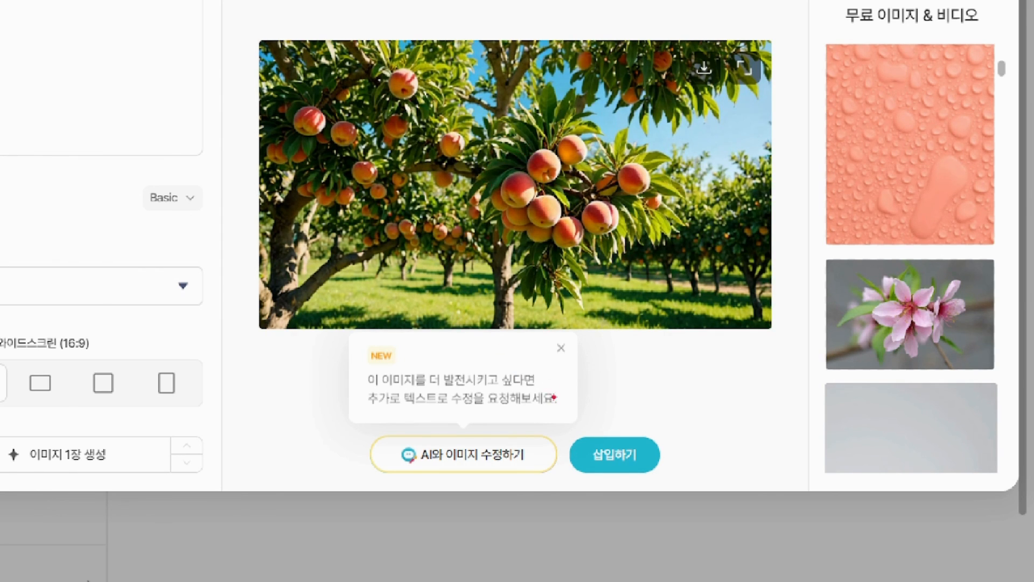
{"action": "mouse_move", "coordinate": [565, 428]}
{"action": "left_mouse_down"}
{"action": "mouse_move", "coordinate": [628, 472]}
{"action": "mouse_move", "coordinate": [667, 484]}
{"action": "left_mouse_up"}
{"action": "mouse_move", "coordinate": [619, 409]}
{"action": "left_mouse_down"}
{"action": "mouse_move", "coordinate": [631, 427]}
{"action": "mouse_move", "coordinate": [655, 386]}
{"action": "left_mouse_up"}
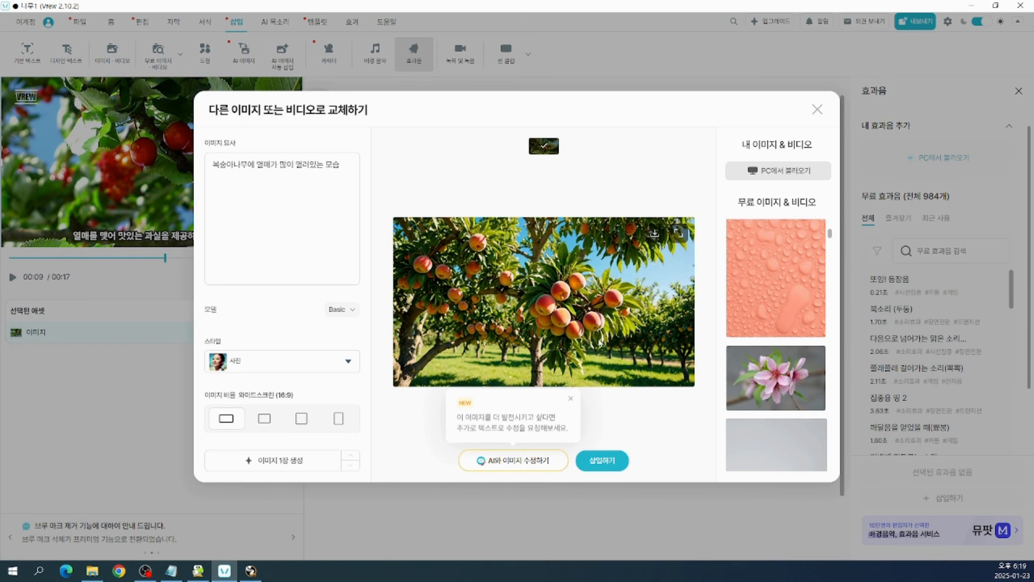
{"action": "left_click", "coordinate": [613, 462]}
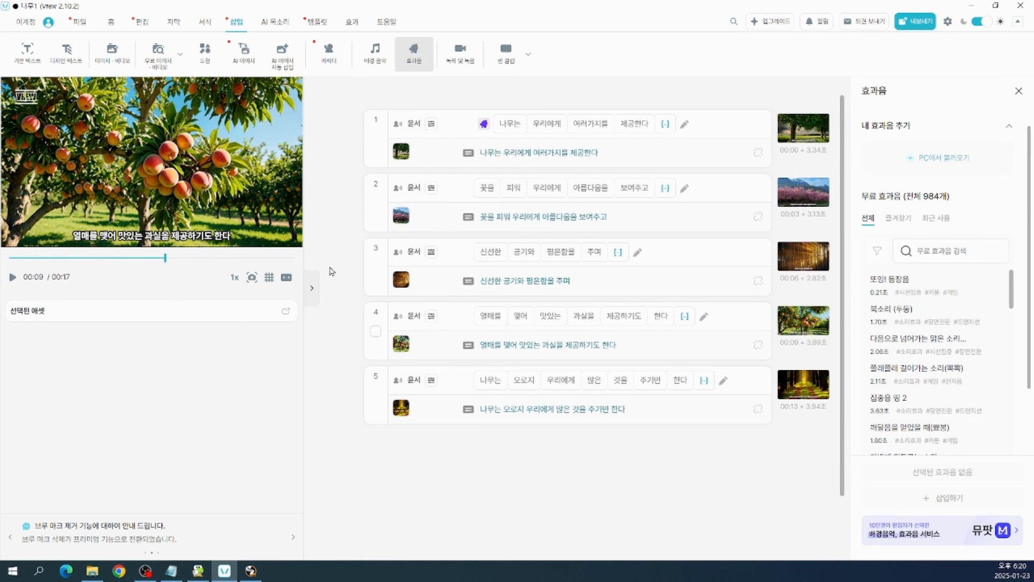
Save the project in the vrew folder under the file name 나무프로젝트.
{"action": "left_click", "coordinate": [85, 22]}
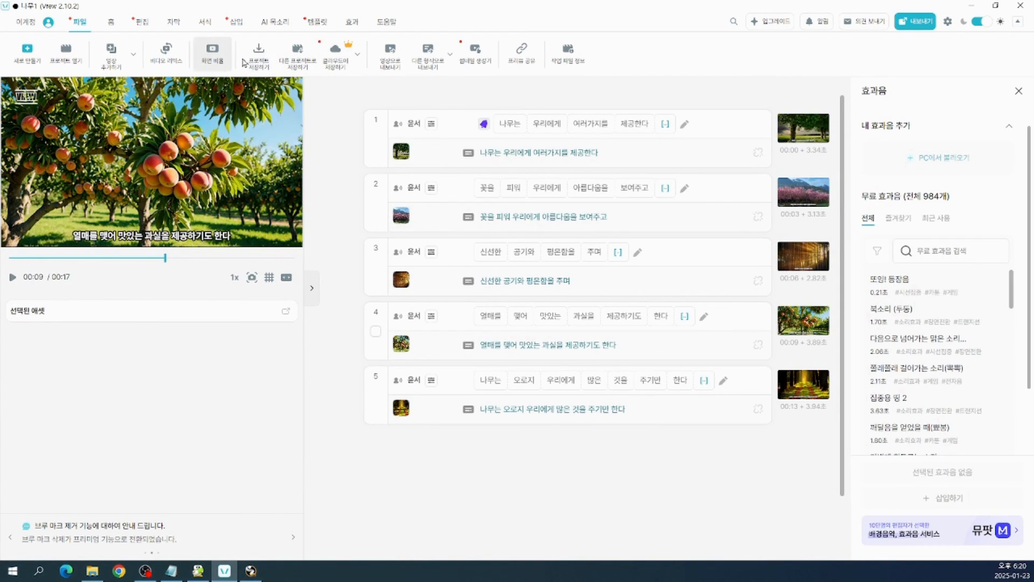
{"action": "left_click", "coordinate": [263, 63]}
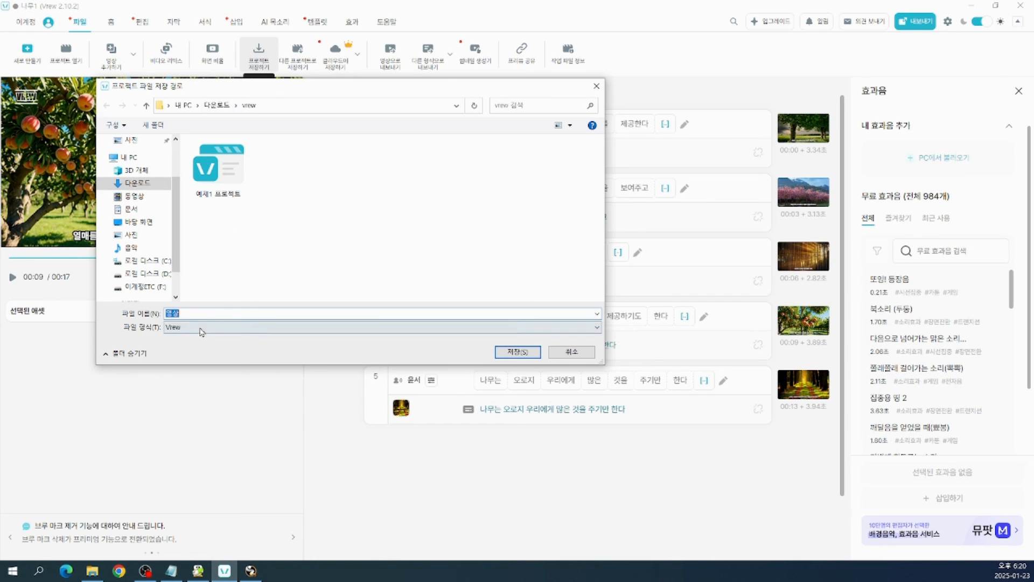
{"action": "type", "text": "skan"}
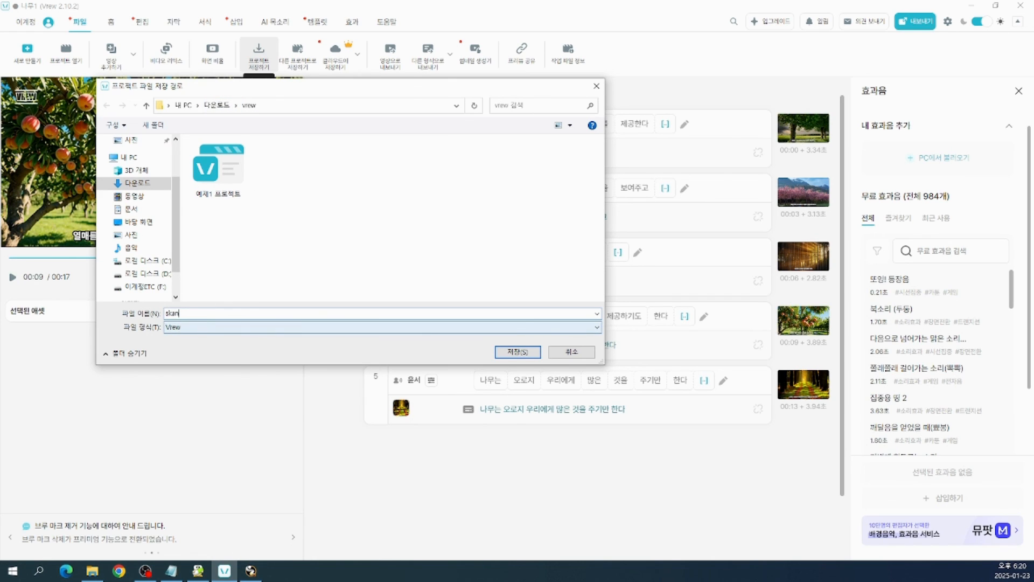
{"action": "type", "text": "vmfhwpr"}
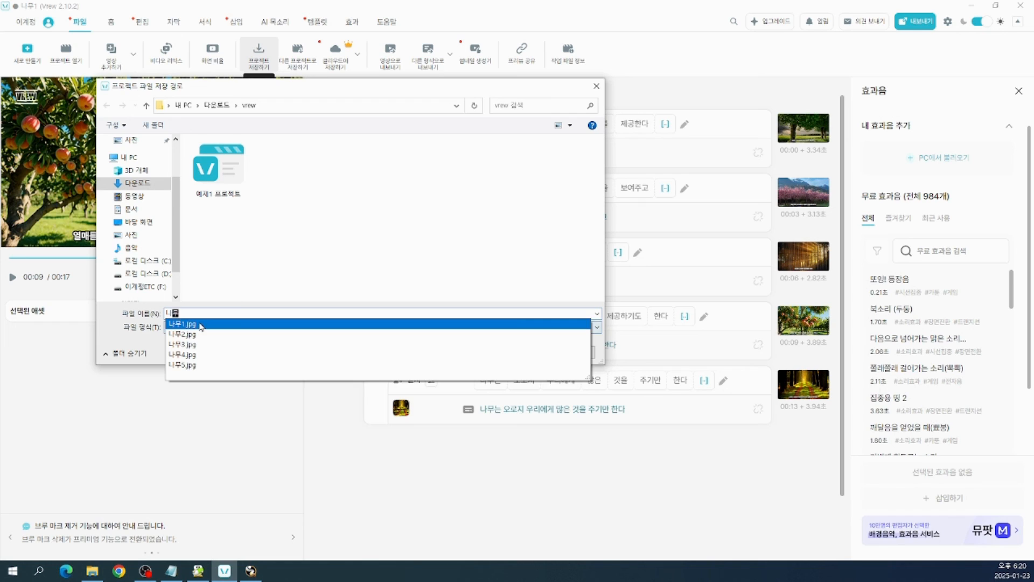
{"action": "type", "text": "xm"}
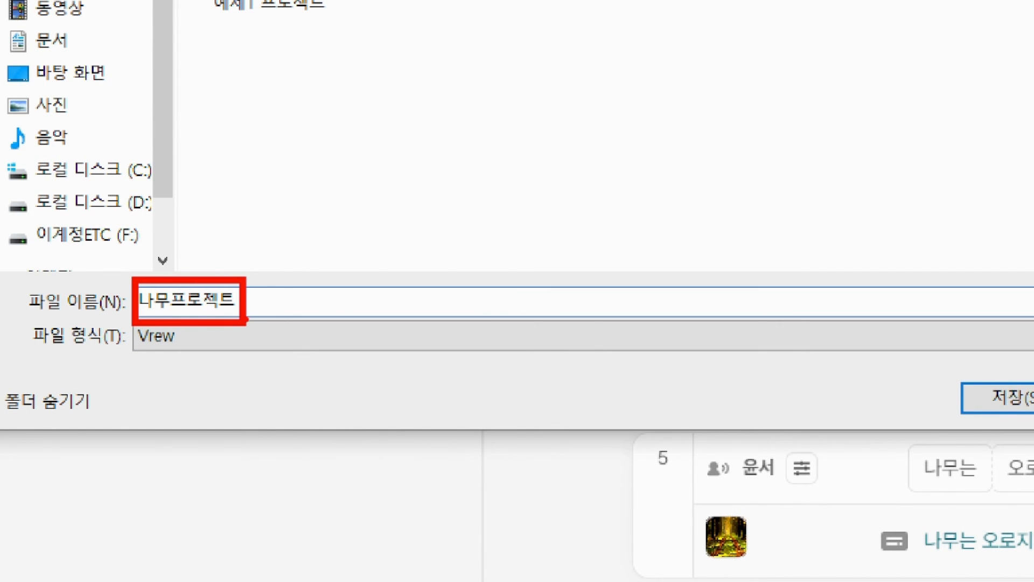
{"action": "key", "text": "Escape"}
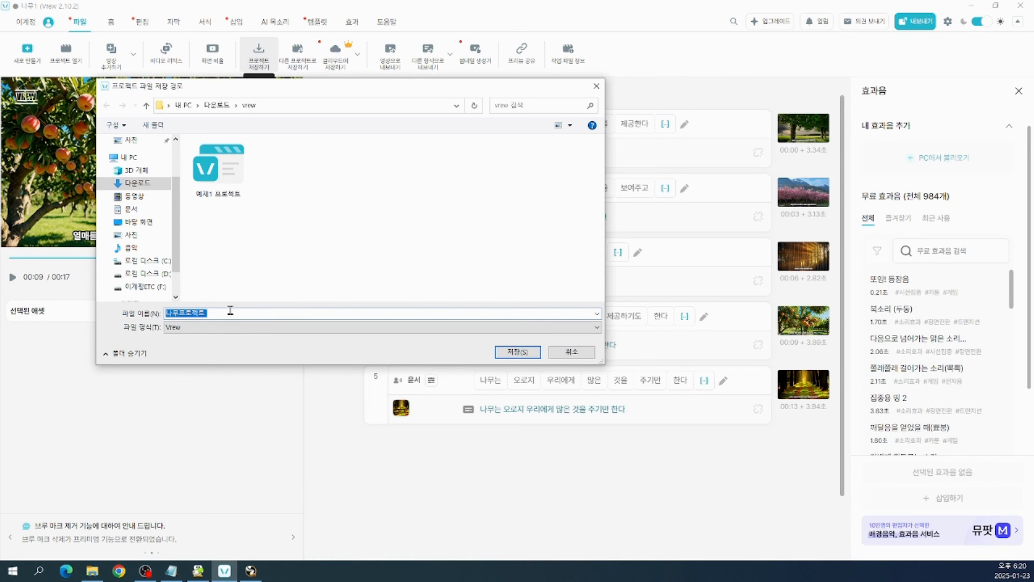
{"action": "left_click", "coordinate": [230, 311]}
{"action": "left_click", "coordinate": [520, 354]}
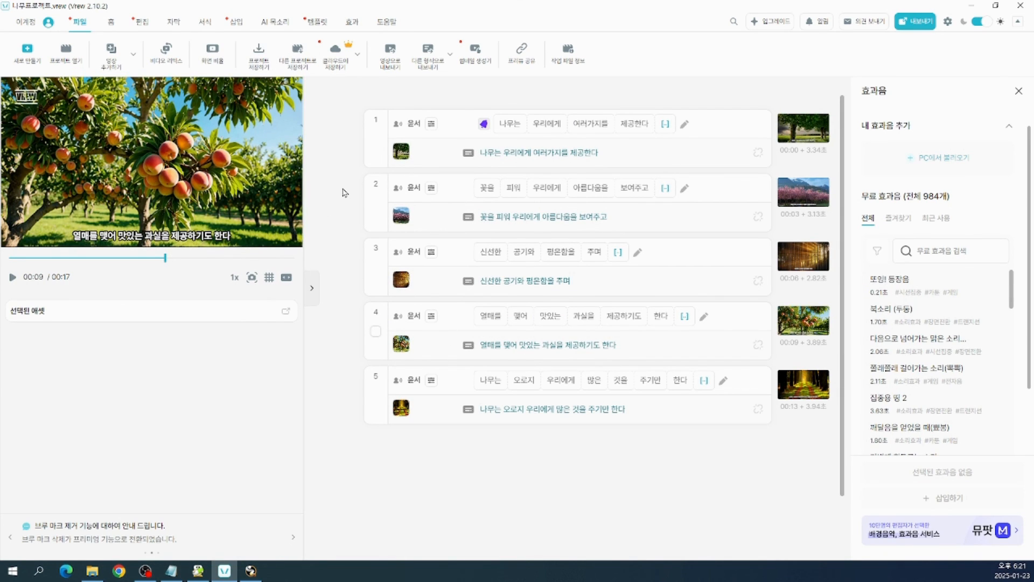
Start exporting all scenes and clips as an MP4 video at the original 1920 x 1080 resolution.
{"action": "left_click", "coordinate": [919, 21]}
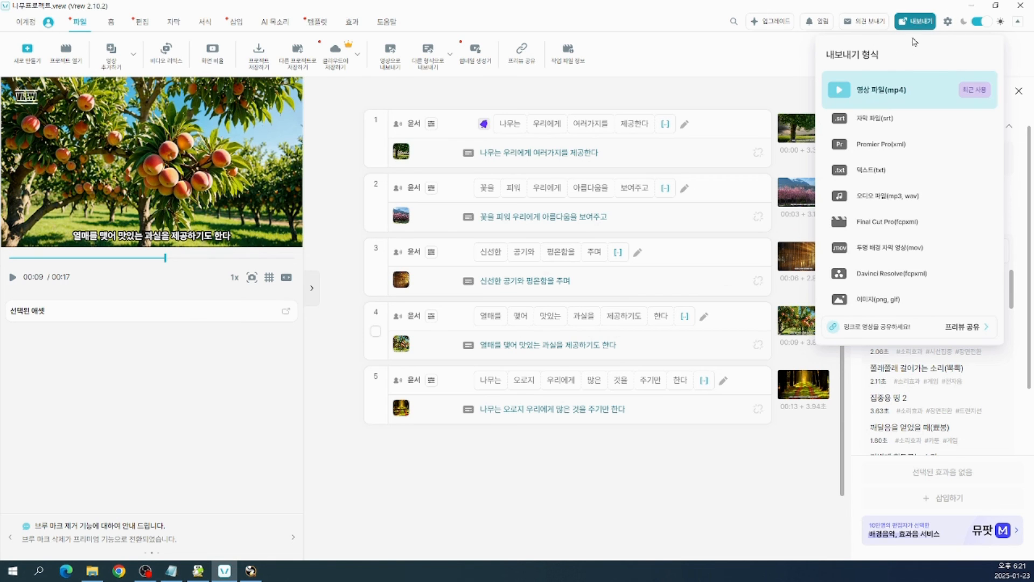
{"action": "left_click", "coordinate": [877, 100]}
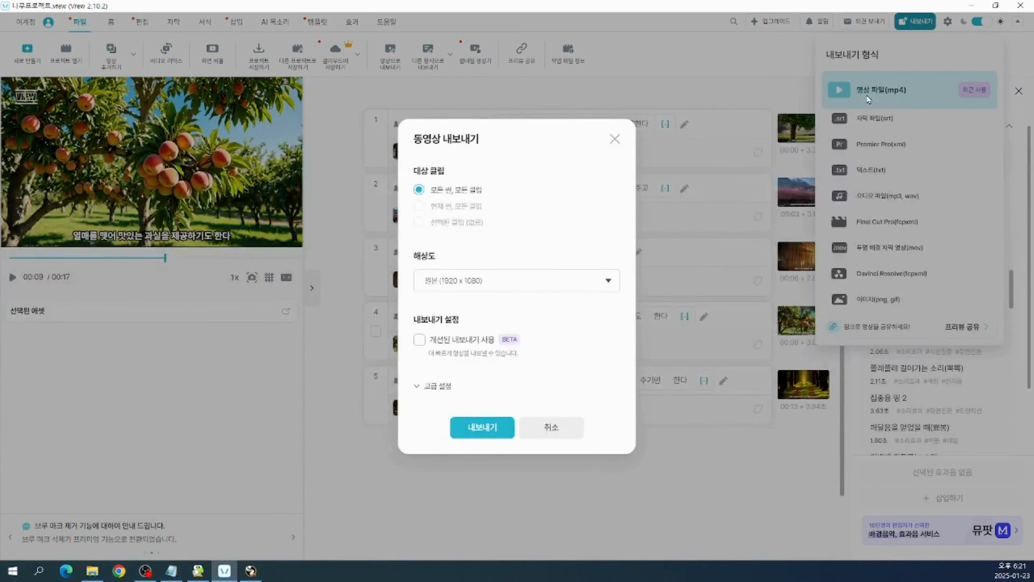
{"action": "left_click", "coordinate": [491, 429]}
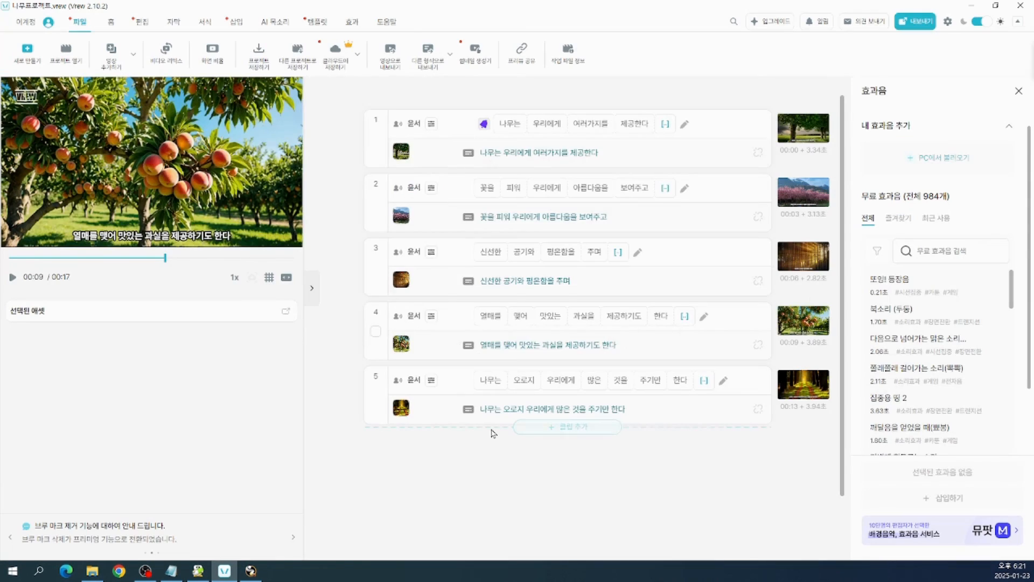
Save the exported video as 나무동영상 in the vrew folder and check the file in its folder.
{"action": "left_click", "coordinate": [230, 312]}
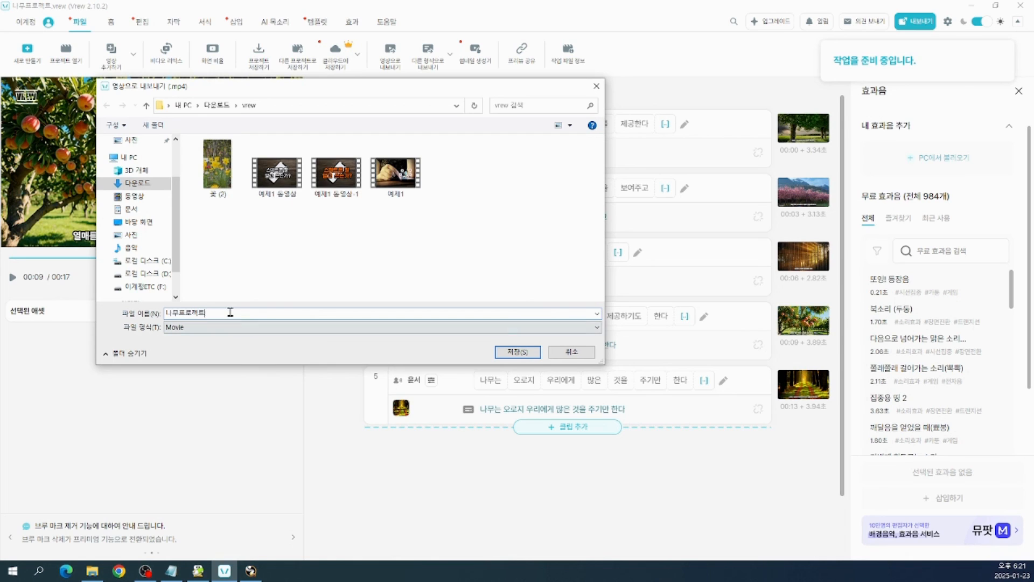
{"action": "key", "text": "BackSpace"}
{"action": "key", "text": "BackSpace"}
{"action": "key", "text": "BackSpace"}
{"action": "key", "text": "BackSpace"}
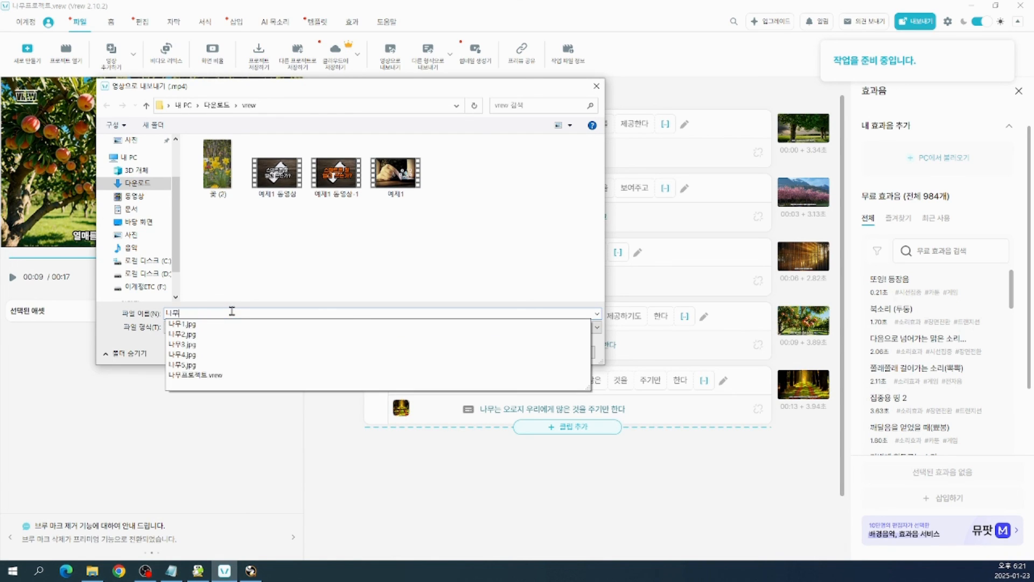
{"action": "type", "text": "eh"}
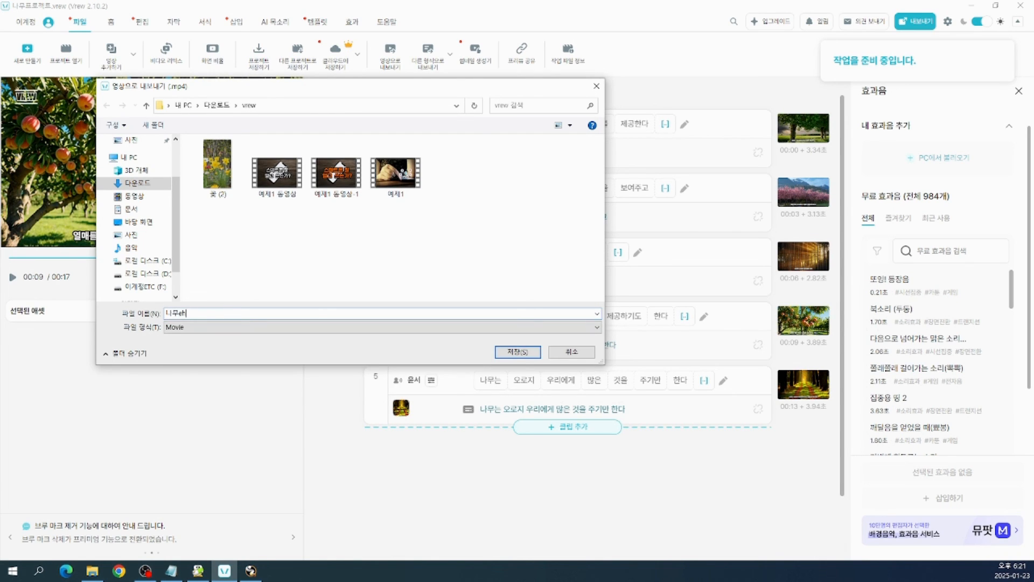
{"action": "key", "text": "BackSpace"}
{"action": "key", "text": "BackSpace"}
{"action": "type", "text": "ehddudtkd"}
{"action": "left_click", "coordinate": [201, 313]}
{"action": "left_click", "coordinate": [516, 351]}
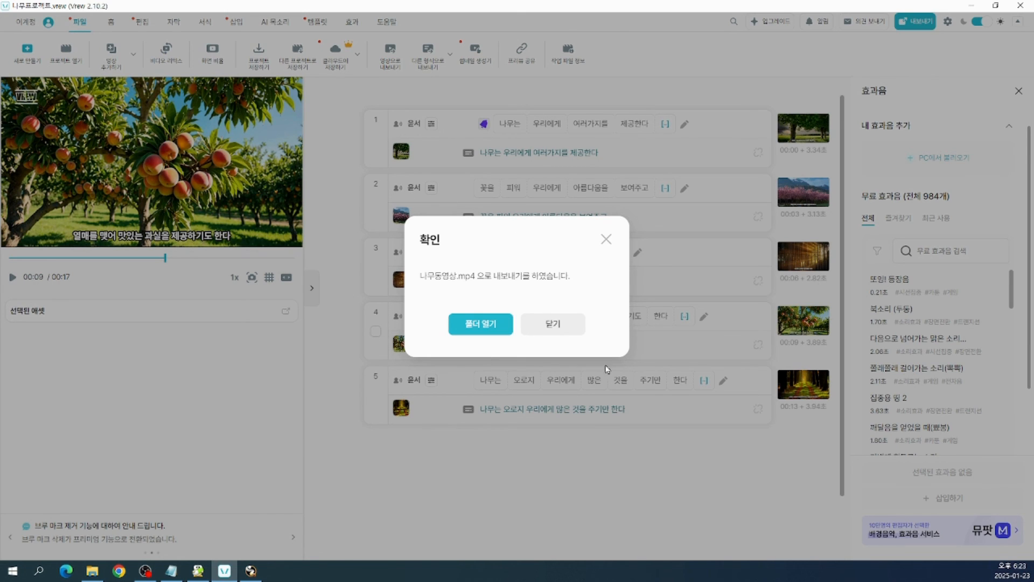
{"action": "left_click", "coordinate": [486, 325]}
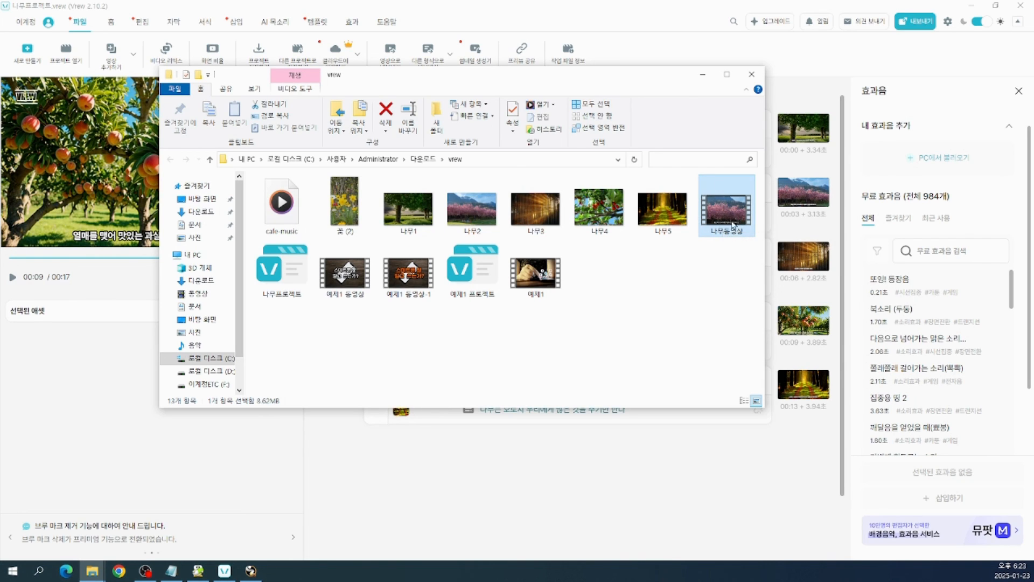
{"action": "left_click", "coordinate": [752, 75]}
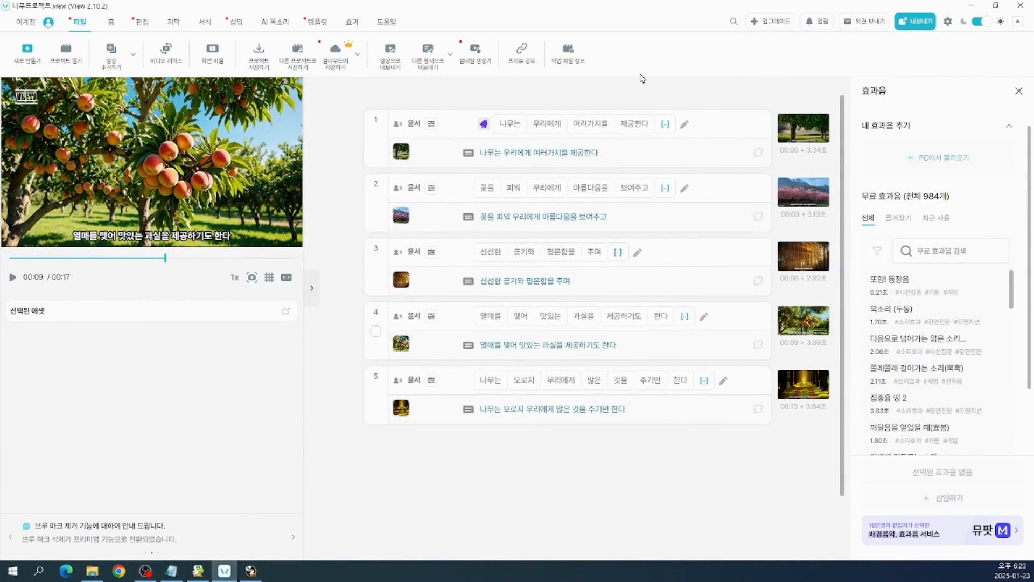